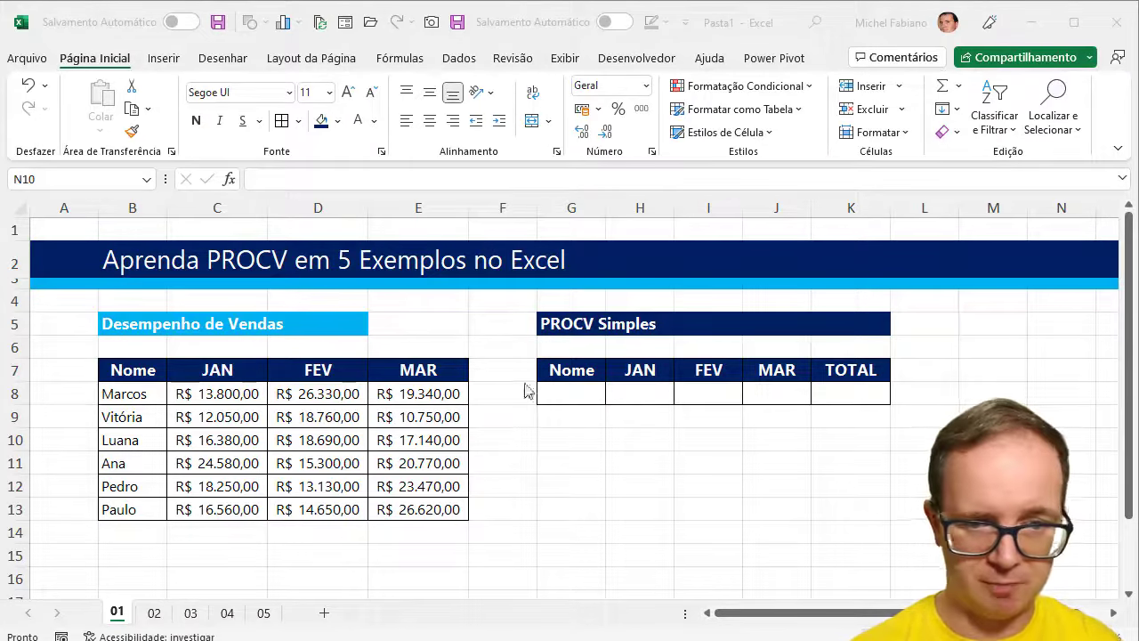
- Review the PROCV example layouts on sheets 02 to 05 and return to sheet 01
{"action": "left_click", "coordinate": [153, 620]}
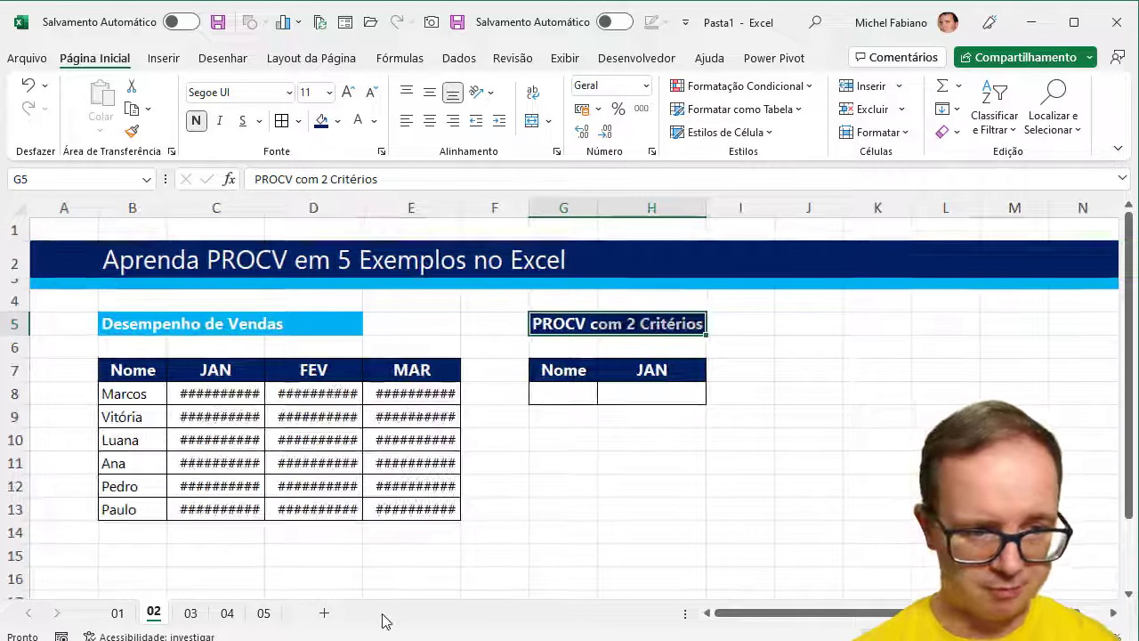
{"action": "left_click", "coordinate": [190, 613]}
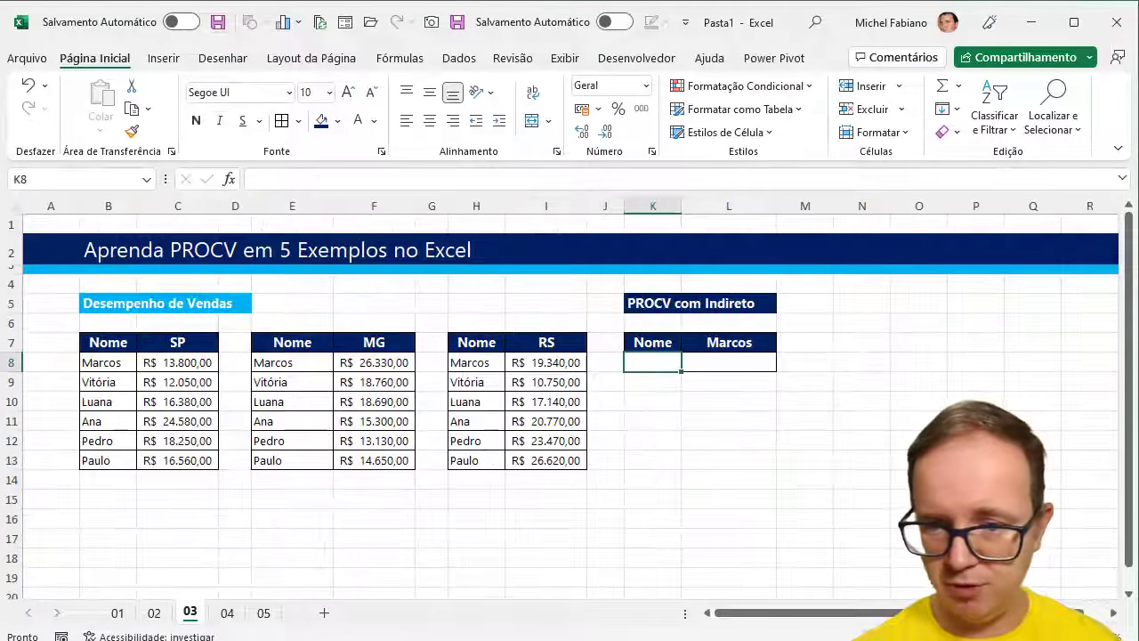
{"action": "left_click", "coordinate": [1081, 638]}
{"action": "left_click", "coordinate": [1081, 637]}
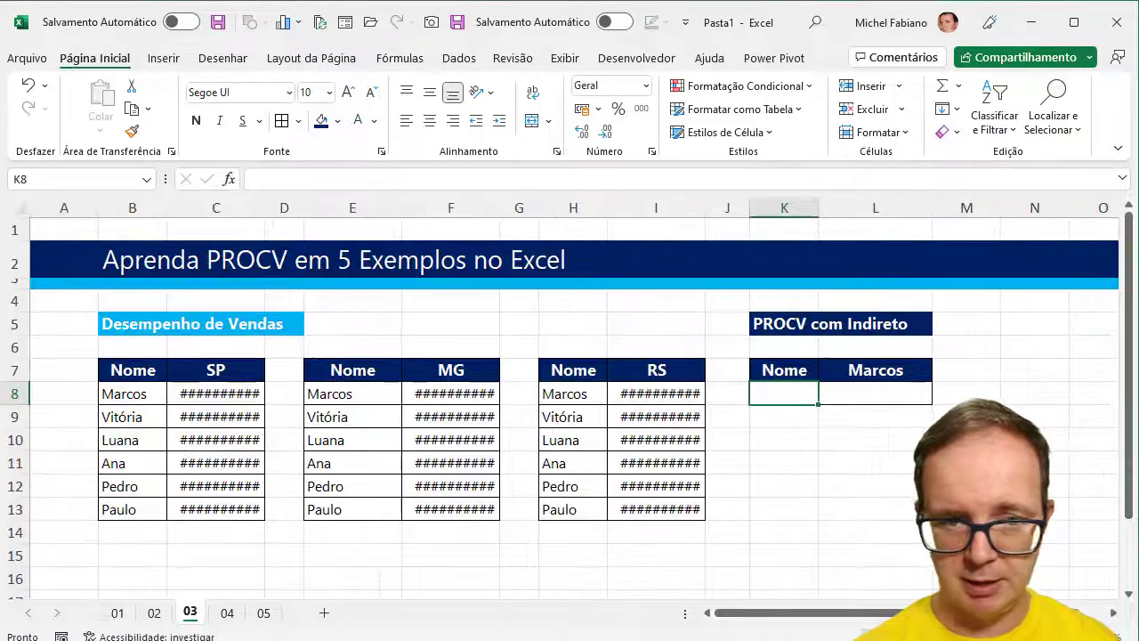
{"action": "left_click", "coordinate": [227, 613]}
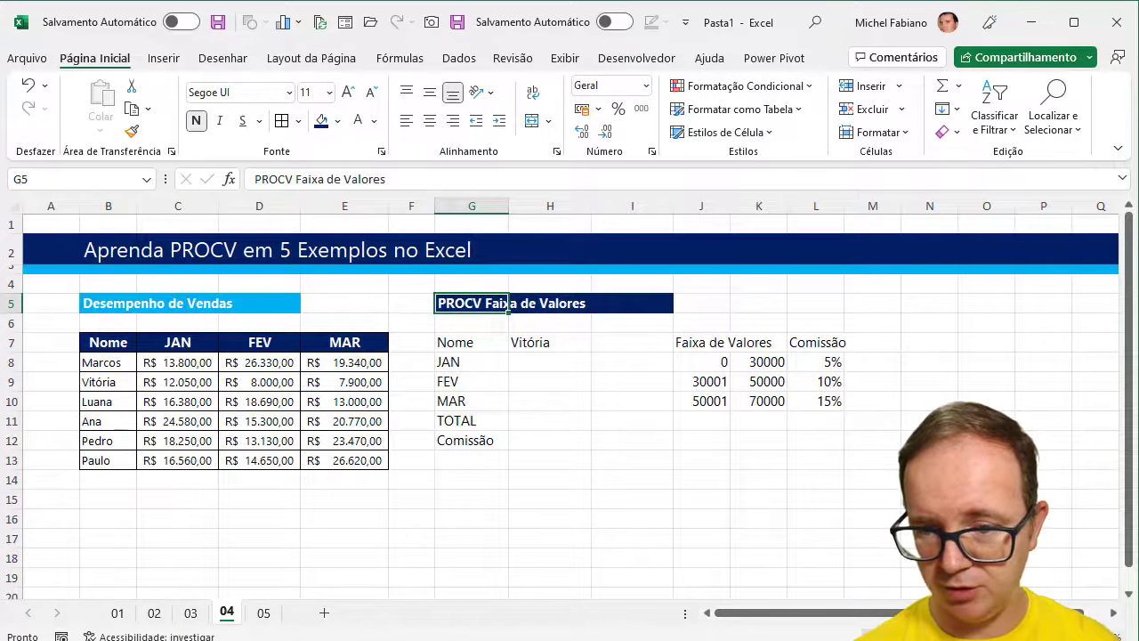
{"action": "left_click", "coordinate": [1081, 638]}
{"action": "left_click", "coordinate": [1081, 637]}
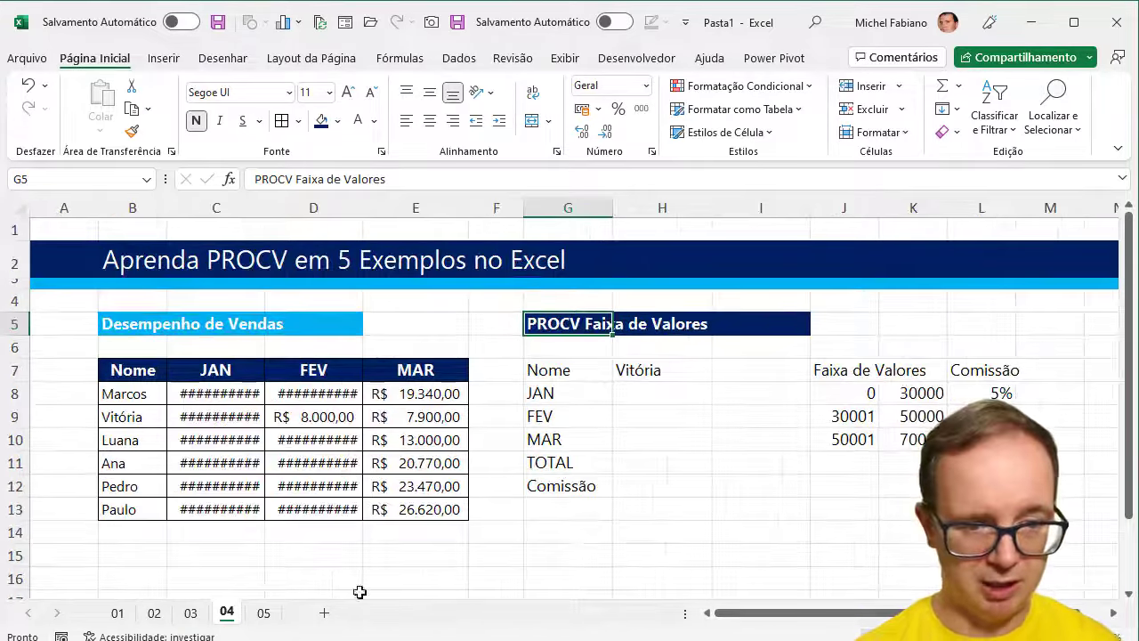
{"action": "left_click", "coordinate": [263, 613]}
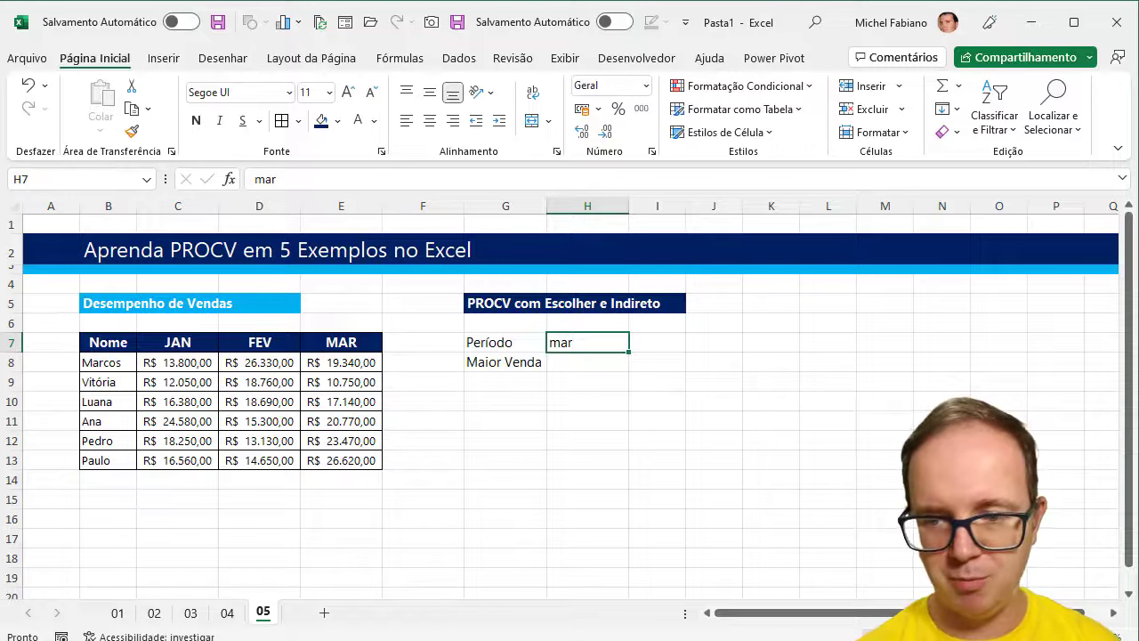
{"action": "left_click", "coordinate": [1081, 637]}
{"action": "left_click", "coordinate": [1081, 638]}
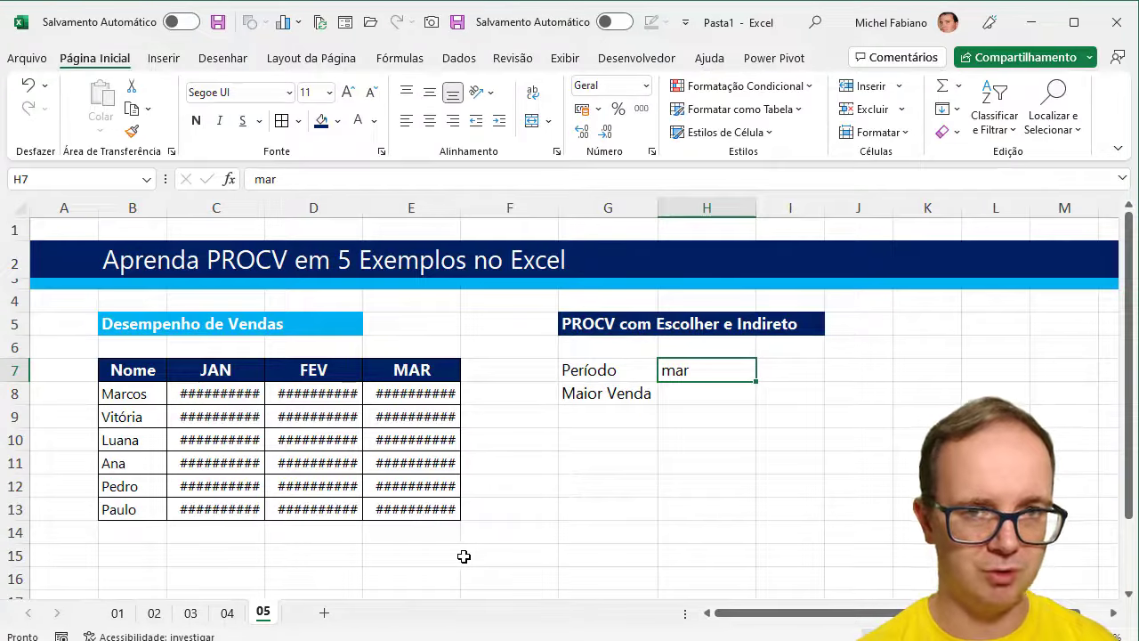
{"action": "left_click", "coordinate": [116, 612]}
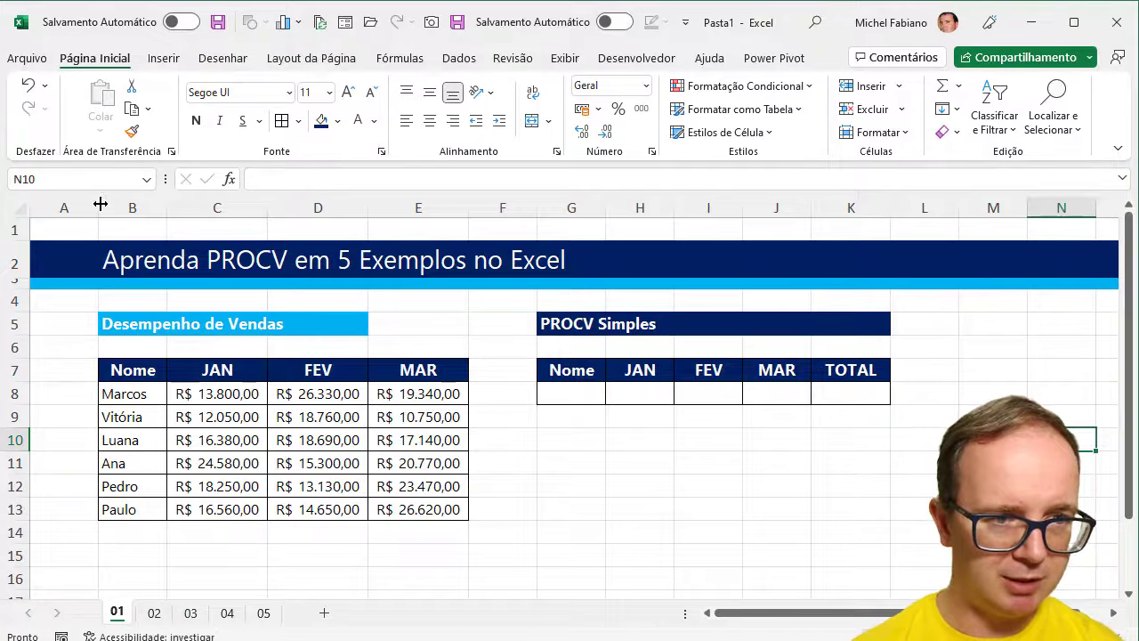
- Narrow column A and enter the sales table's first salesperson name under Nome in G8
{"action": "left_click_drag", "start_coordinate": [97, 203], "coordinate": [67, 204]}
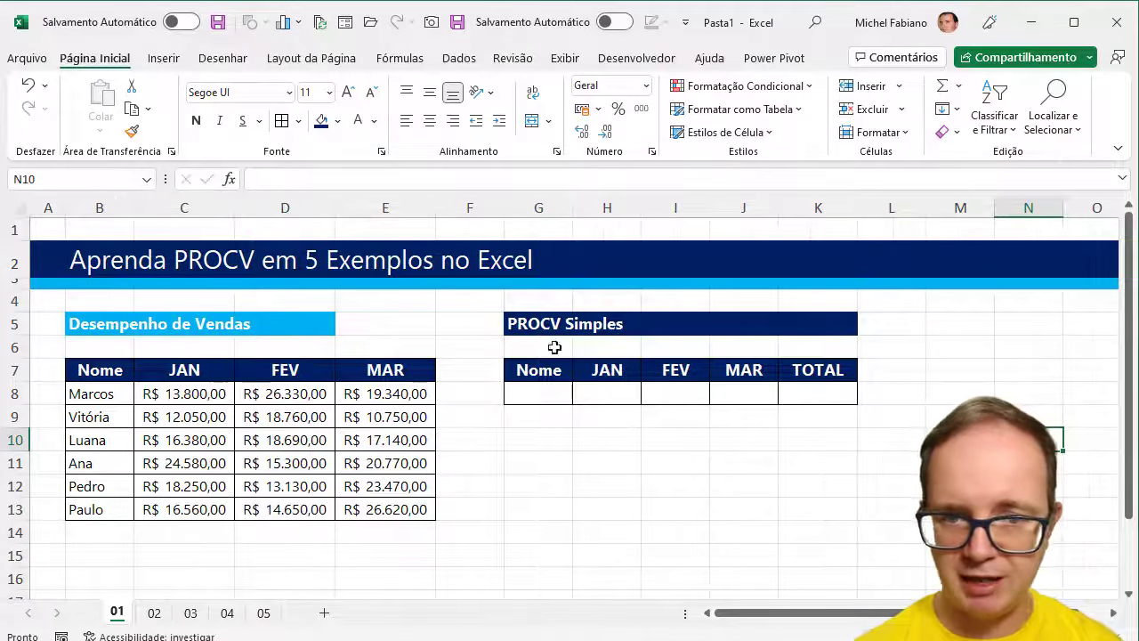
{"action": "left_click", "coordinate": [545, 394]}
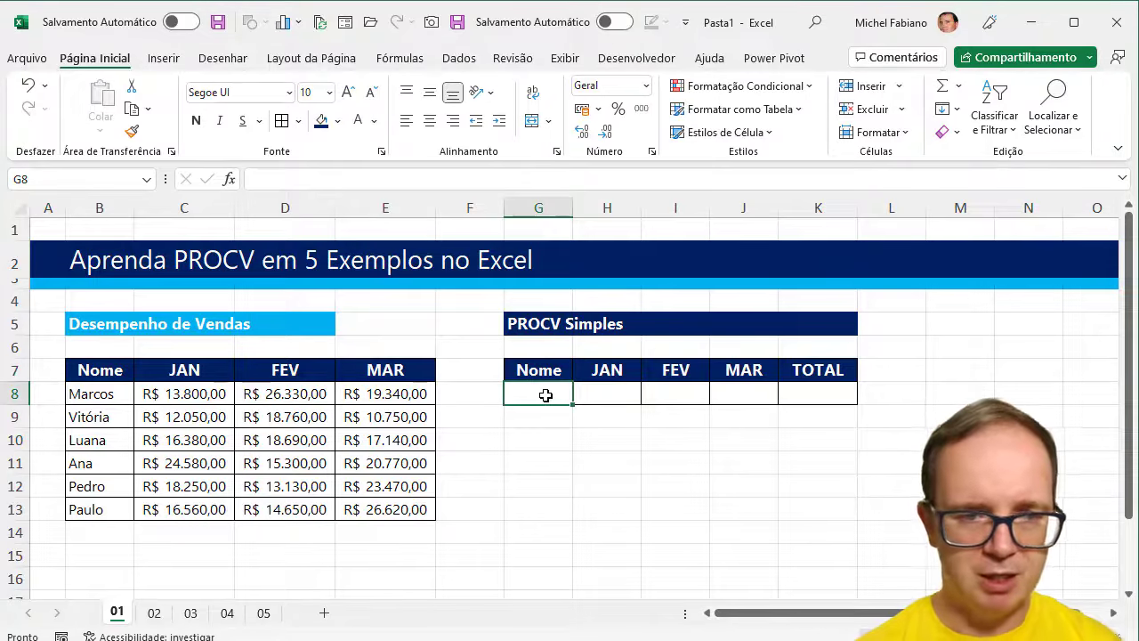
{"action": "type", "text": "Marcos"}
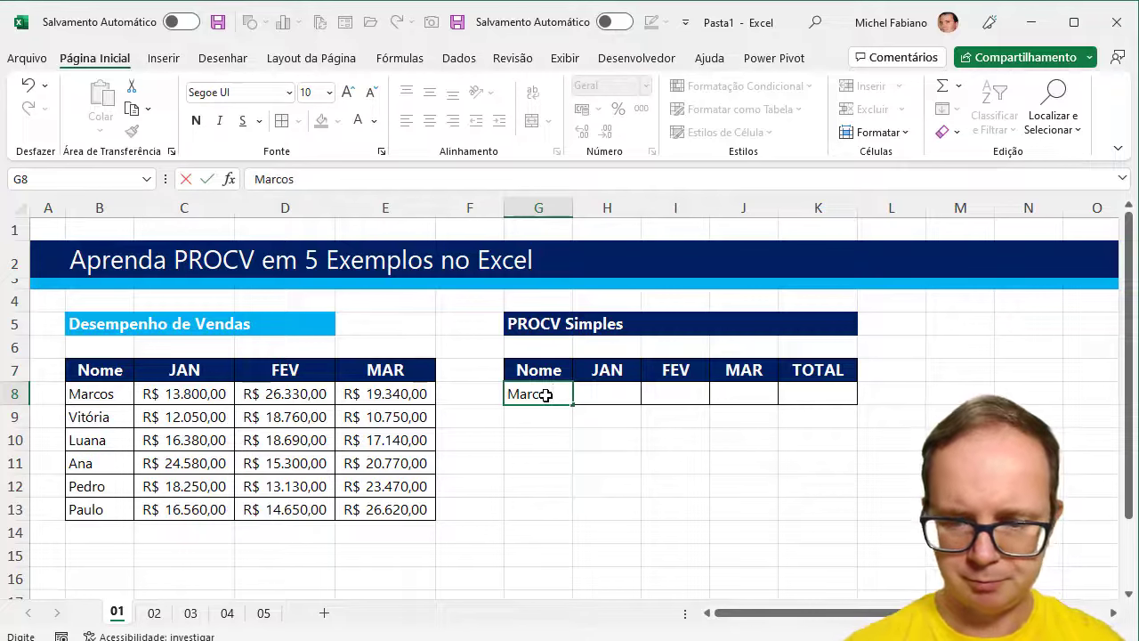
{"action": "key", "text": "Tab"}
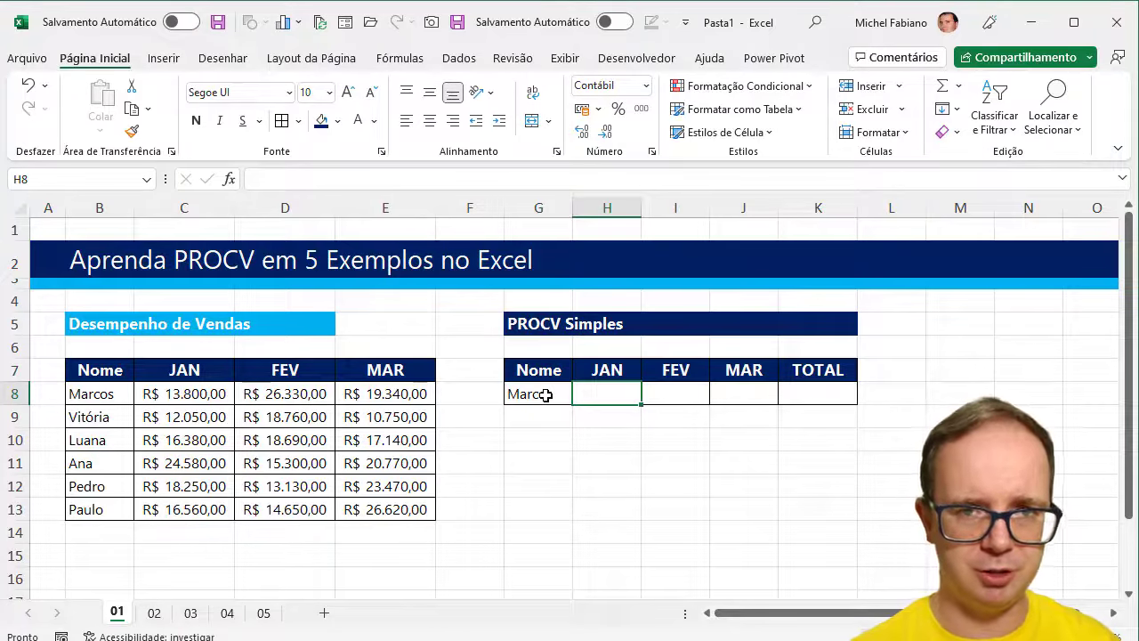
- Enter =PROCV(G8;B7:E13;2;0) in H8 to look up the salesperson's JAN sales with an exact match
{"action": "type", "text": "=proc"}
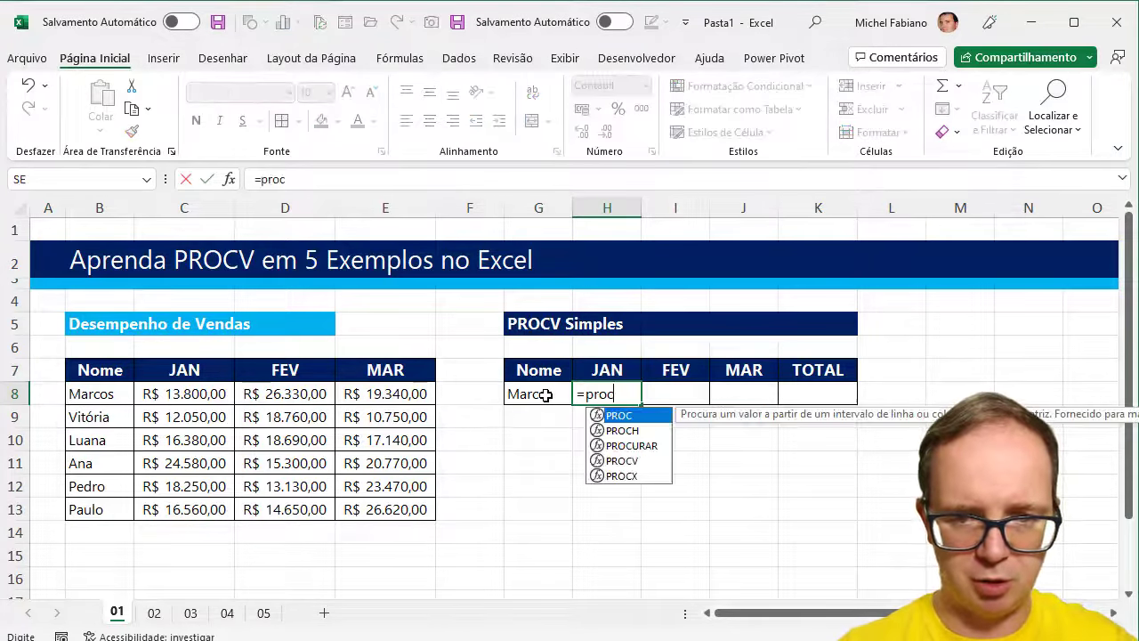
{"action": "type", "text": "v("}
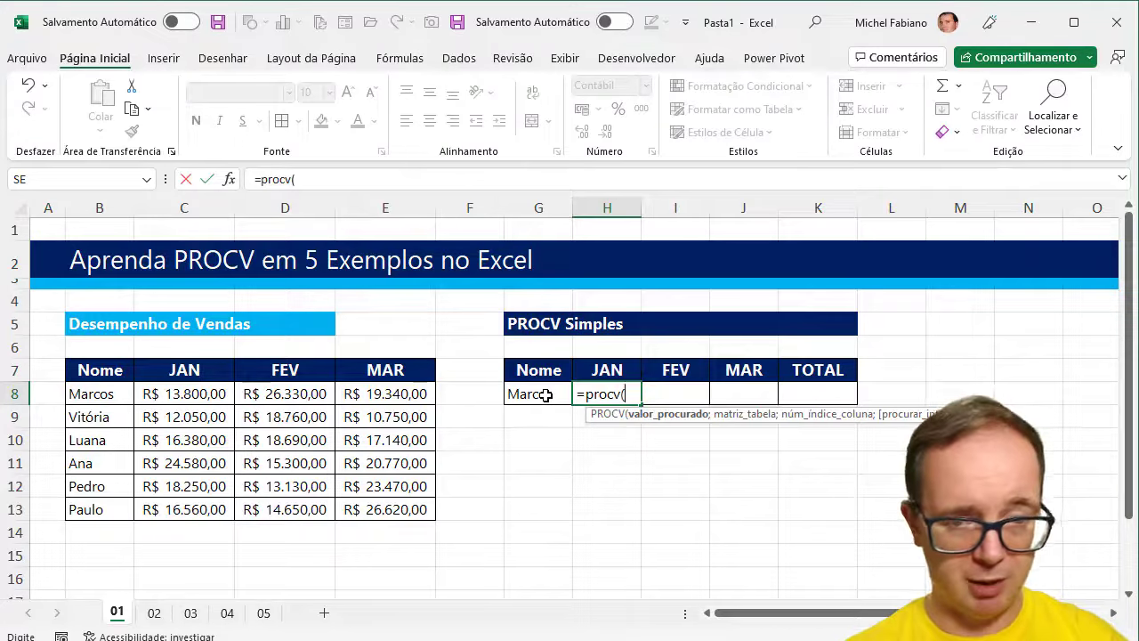
{"action": "left_click", "coordinate": [539, 394]}
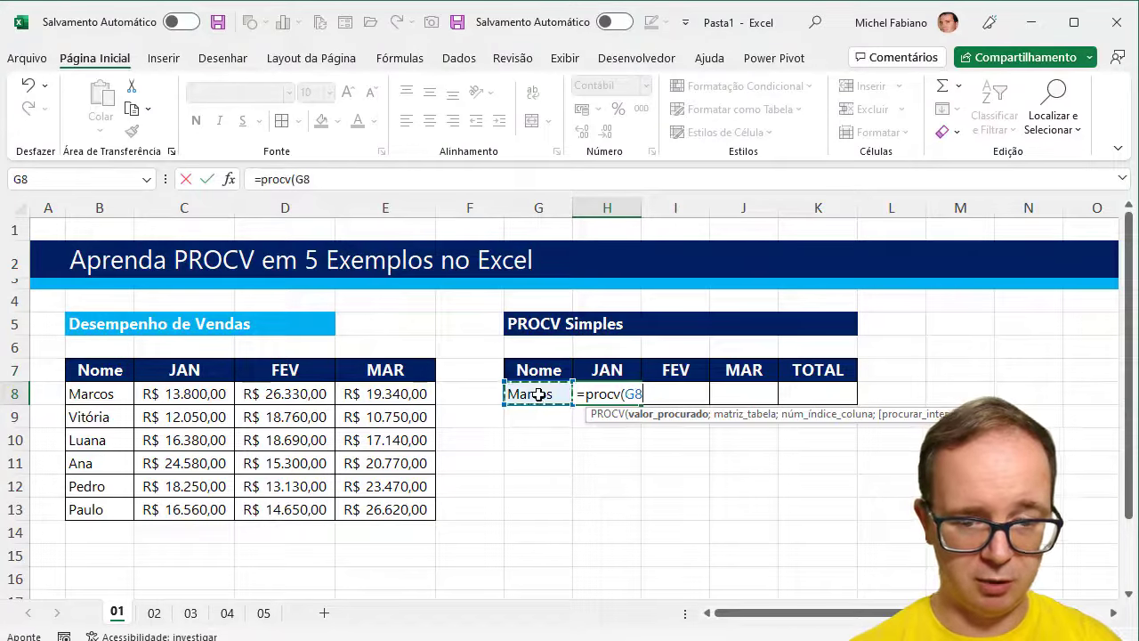
{"action": "type", "text": ";"}
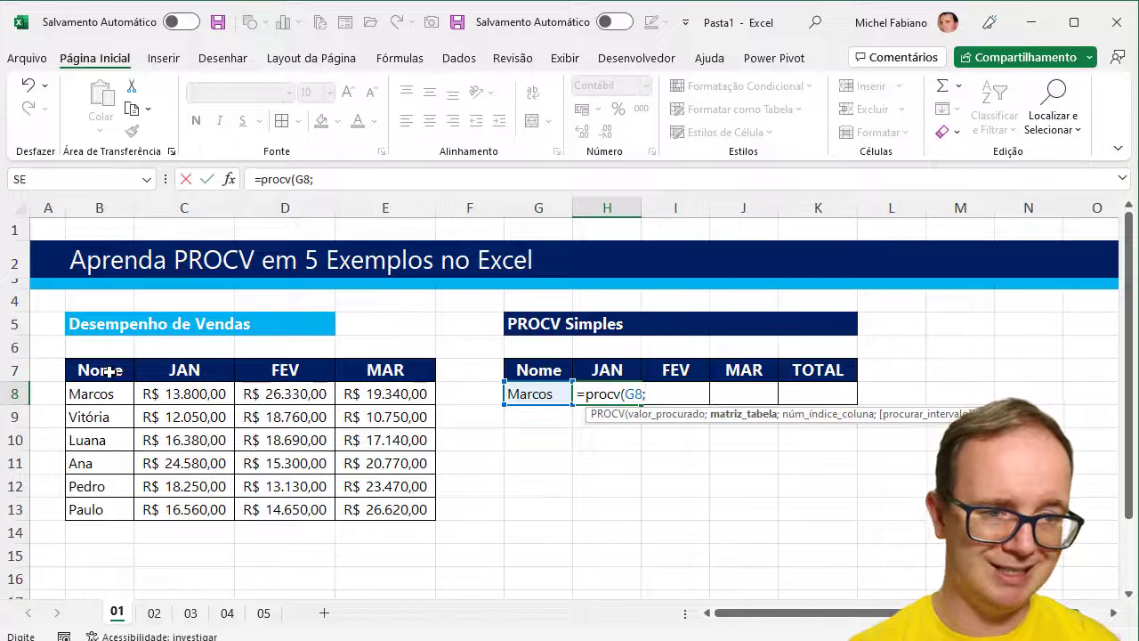
{"action": "left_click_drag", "start_coordinate": [107, 371], "coordinate": [396, 510]}
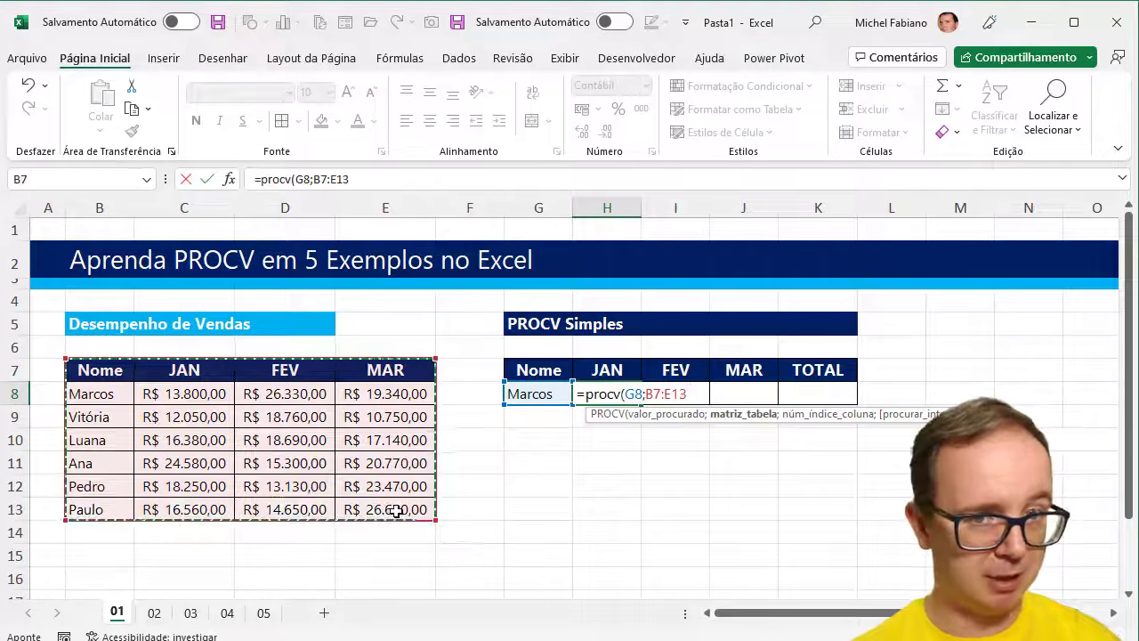
{"action": "type", "text": ";"}
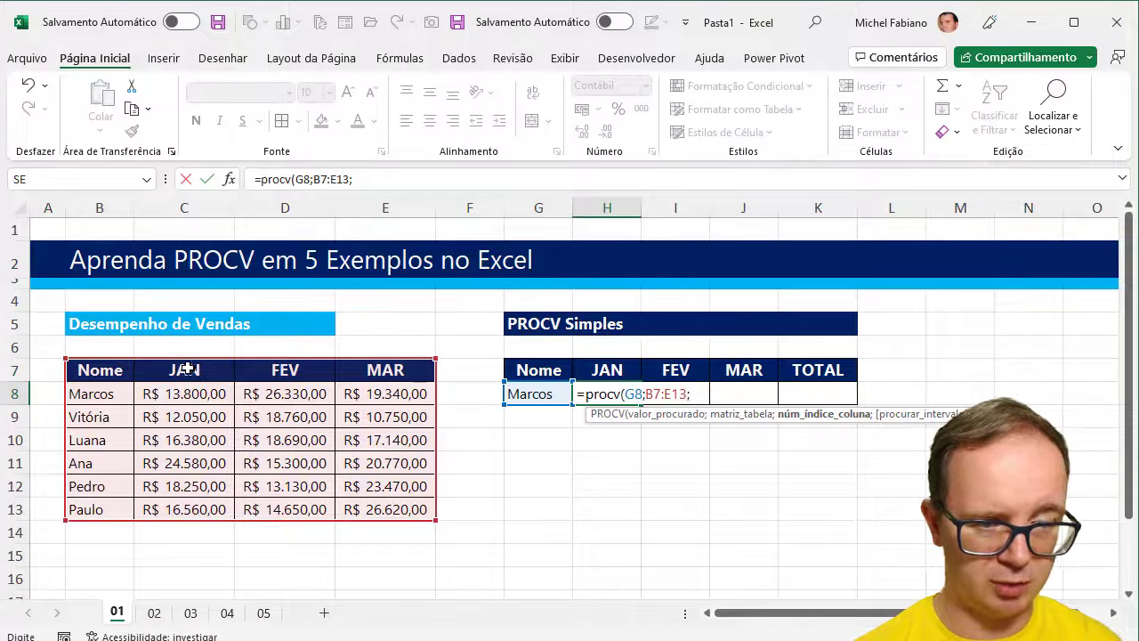
{"action": "type", "text": "2"}
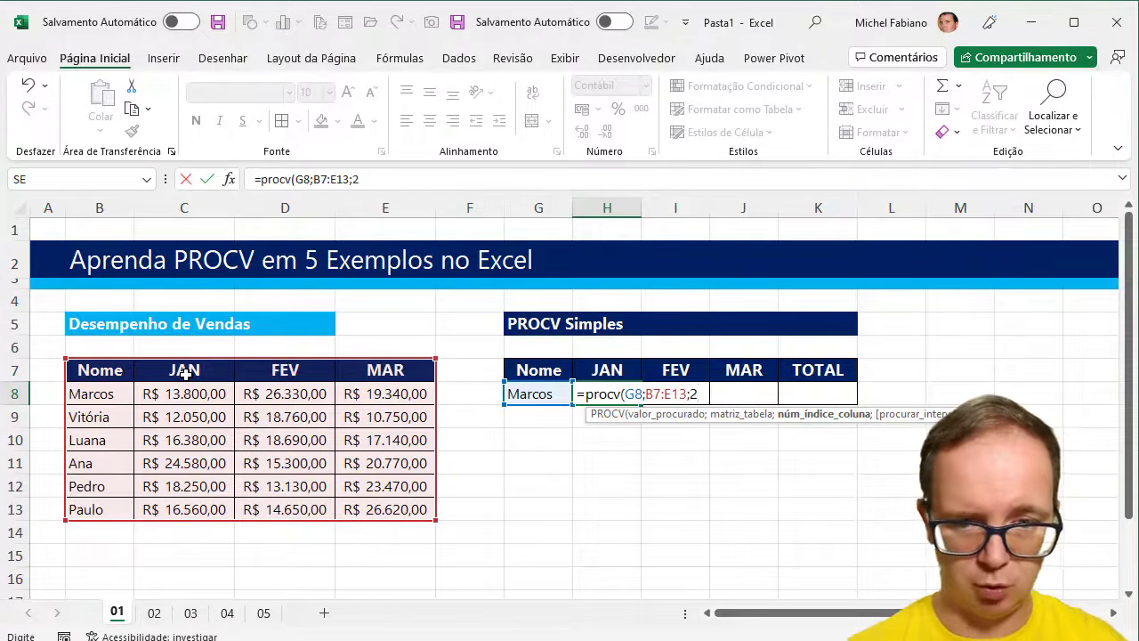
{"action": "type", "text": ";"}
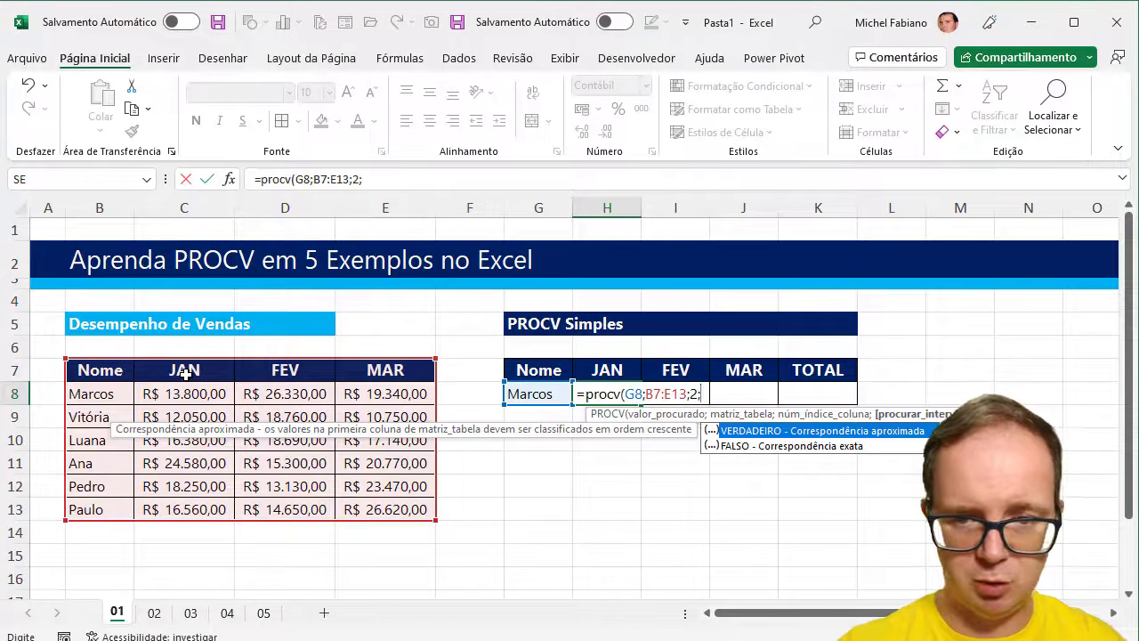
{"action": "type", "text": "0)"}
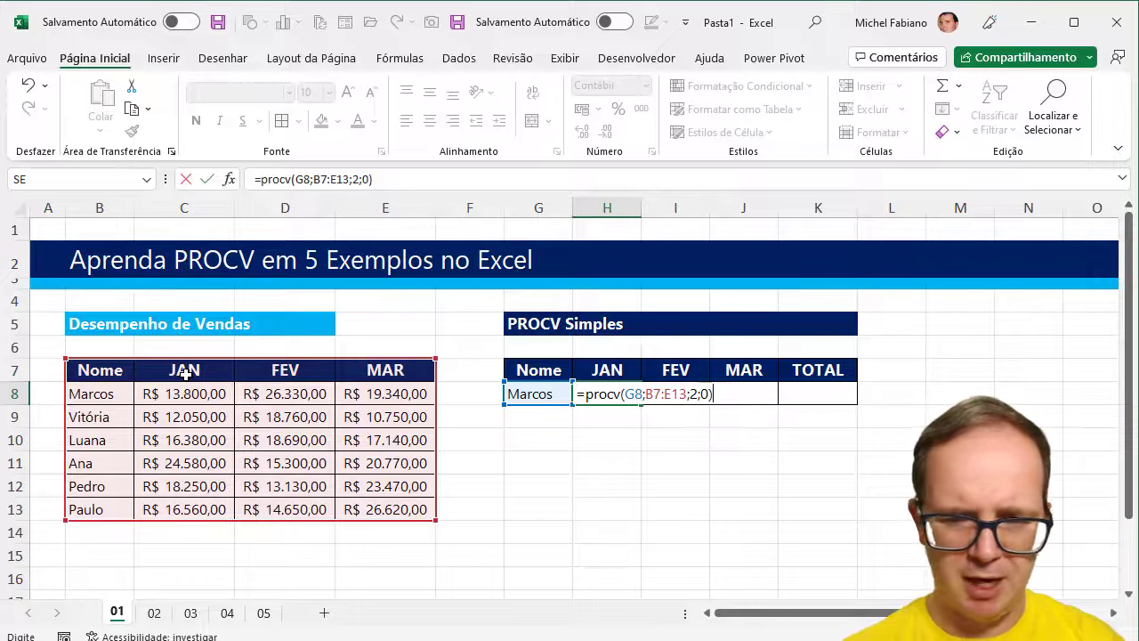
{"action": "key", "text": "Return"}
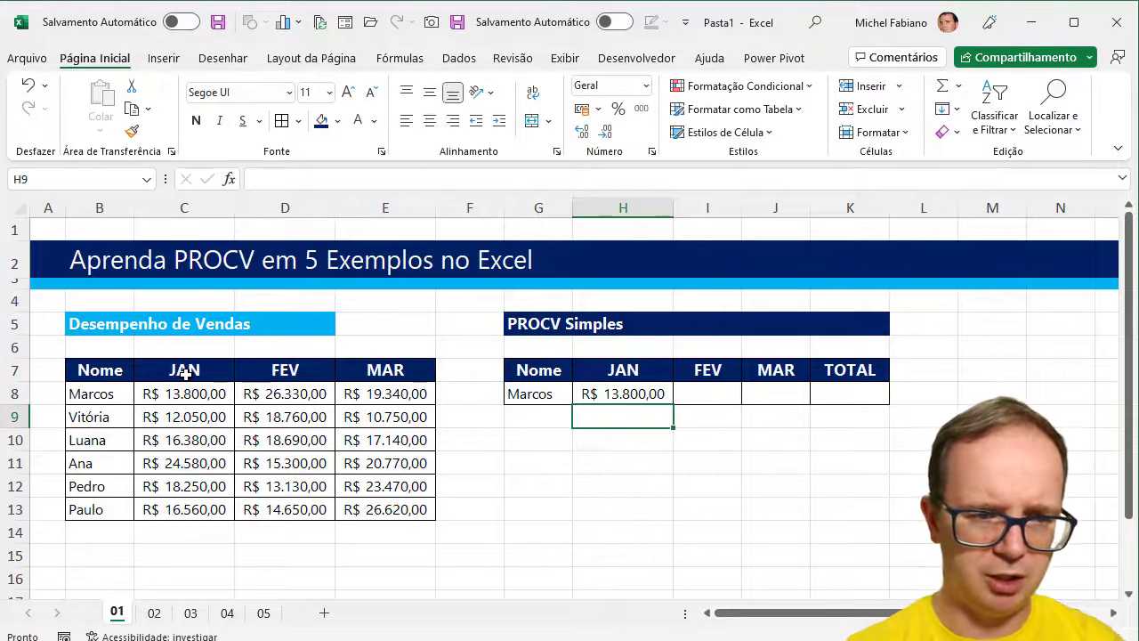
- Replace the lookup name in G8 with the salesperson listed in row 11 of the sales table
{"action": "left_click", "coordinate": [532, 396]}
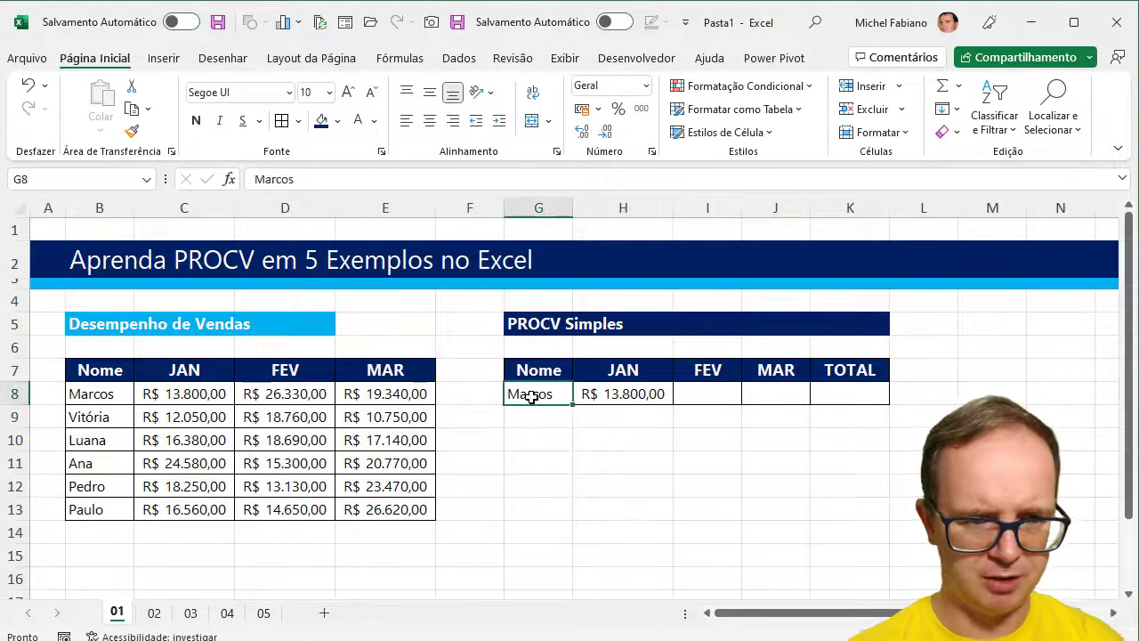
{"action": "type", "text": "Ana"}
{"action": "key", "text": "Return"}
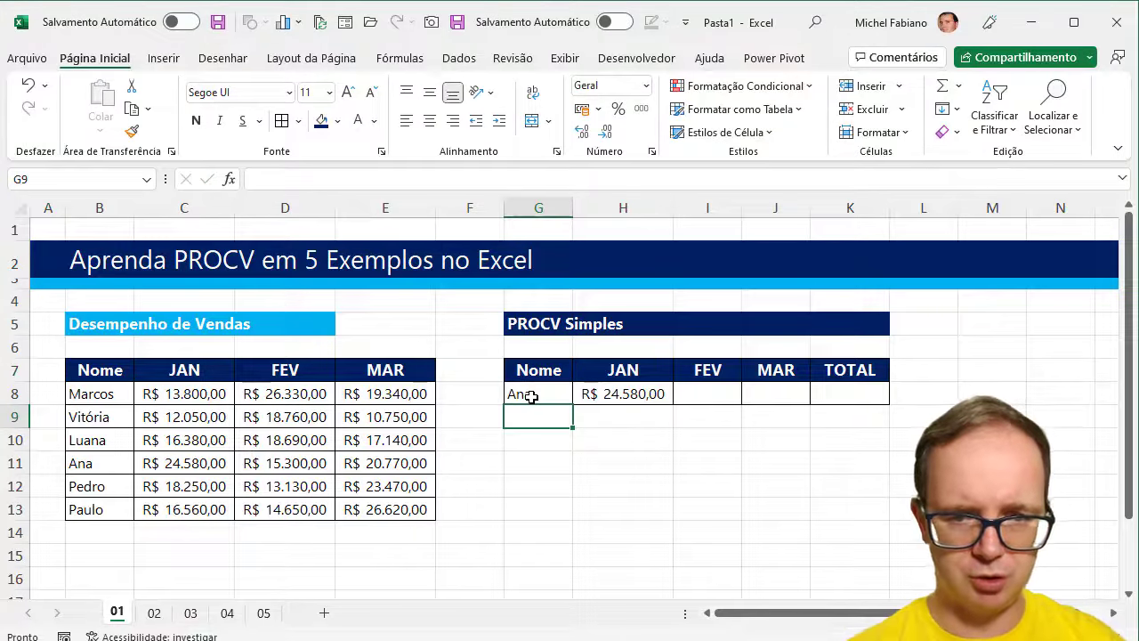
- Enter =PROCV(G8;B7:E13;3;0) in I8 to look up the salesperson's FEV sales
{"action": "left_click", "coordinate": [709, 393]}
{"action": "type", "text": "=procv("}
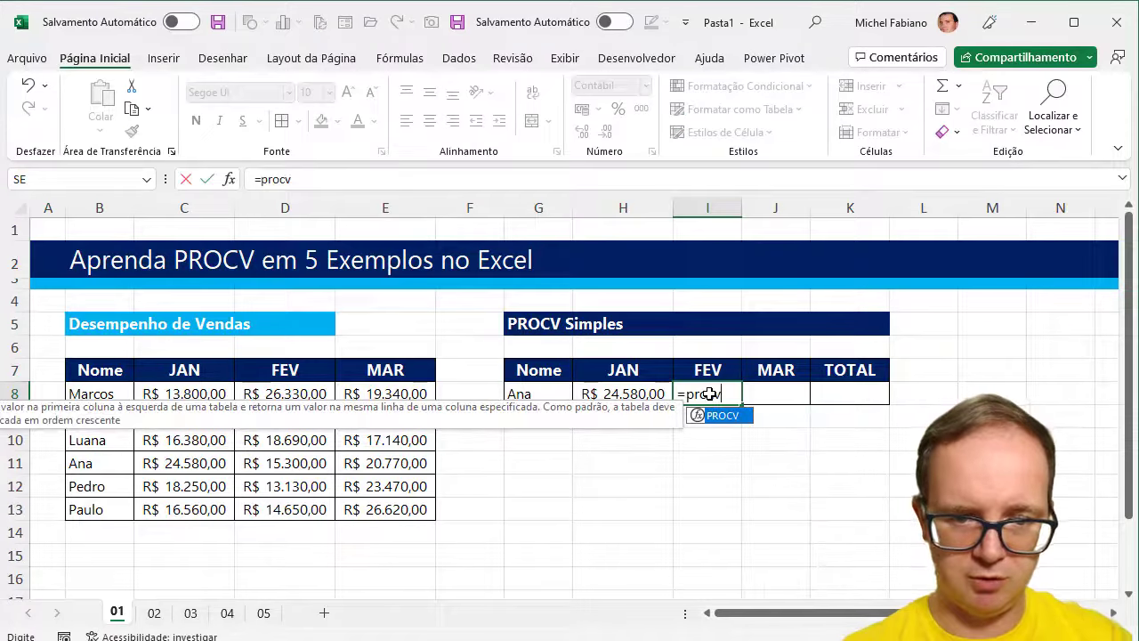
{"action": "left_click", "coordinate": [549, 394]}
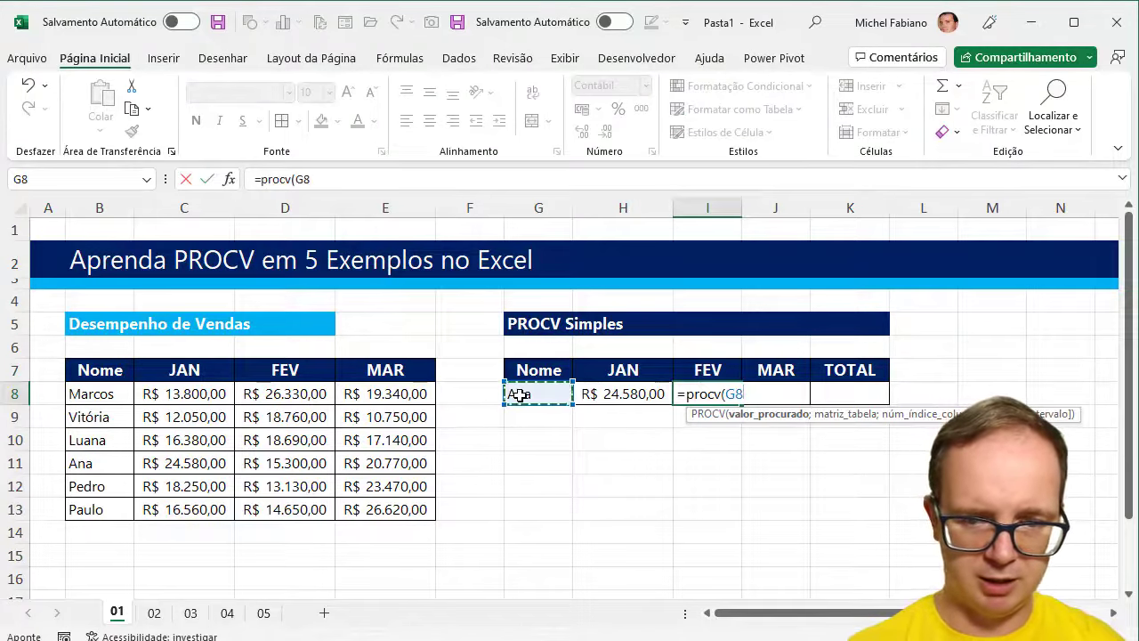
{"action": "type", "text": ";"}
{"action": "left_click_drag", "start_coordinate": [115, 377], "coordinate": [360, 517]}
{"action": "type", "text": ";"}
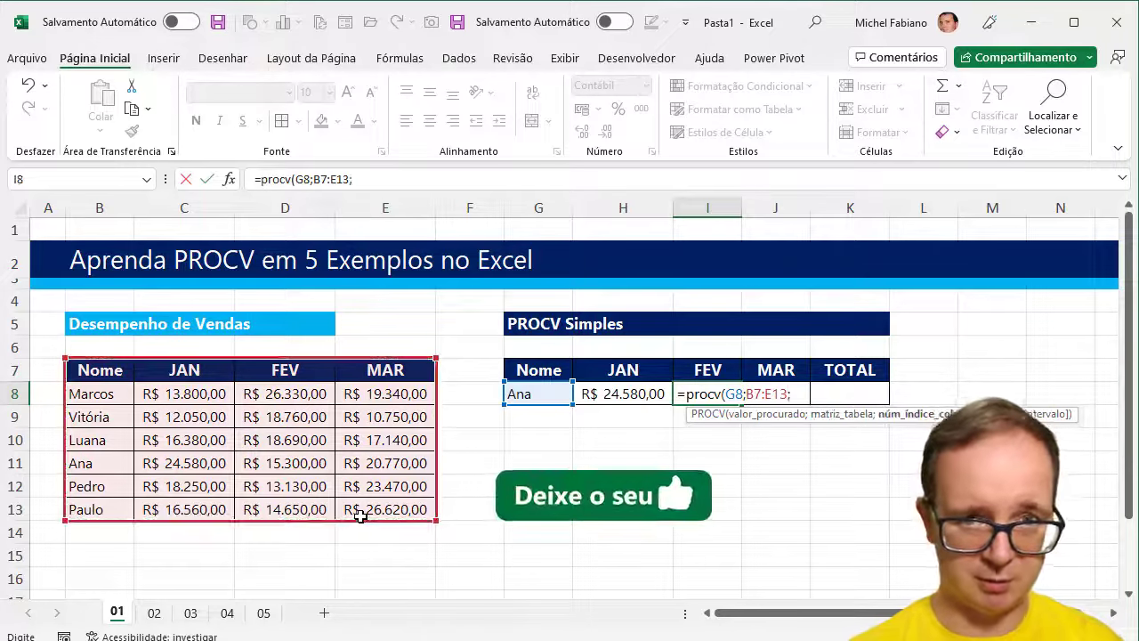
{"action": "type", "text": "3;"}
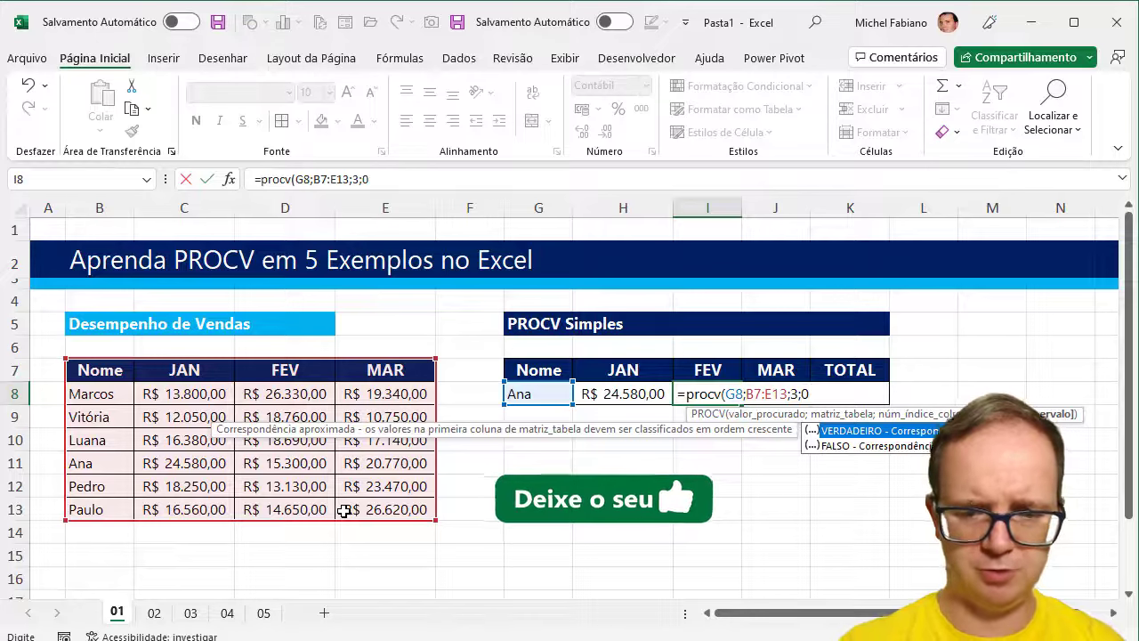
{"action": "type", "text": "0)"}
{"action": "key", "text": "Return"}
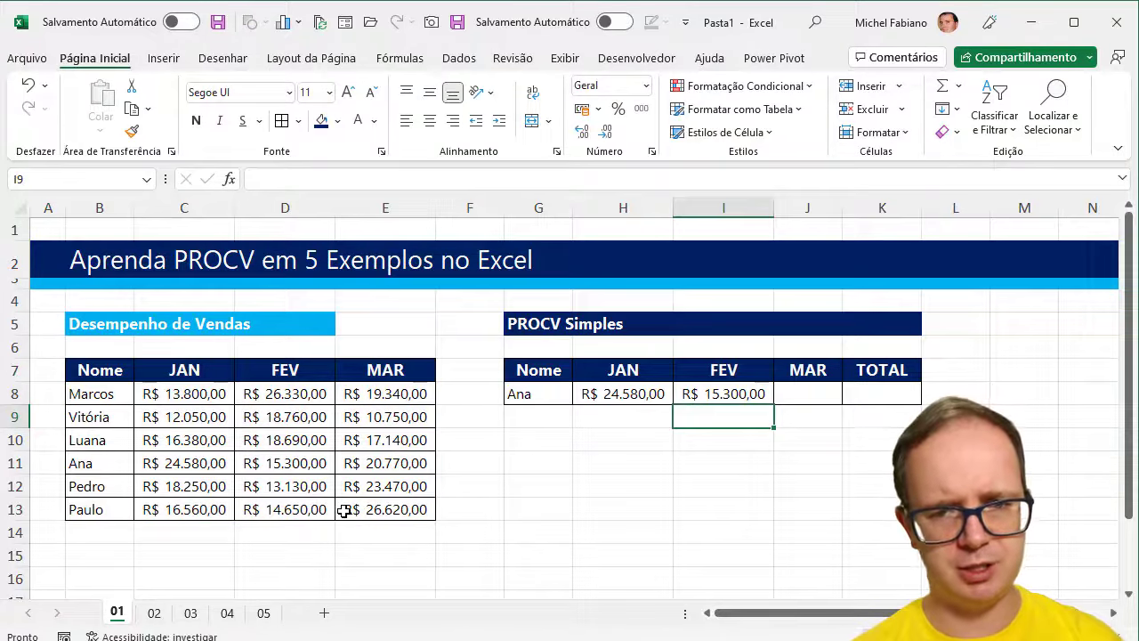
- Try filling the FEV lookup formula across to MAR in J8, and clear I8:J8
{"action": "left_click", "coordinate": [736, 397]}
{"action": "left_click_drag", "start_coordinate": [774, 404], "coordinate": [832, 403]}
{"action": "left_click", "coordinate": [831, 392]}
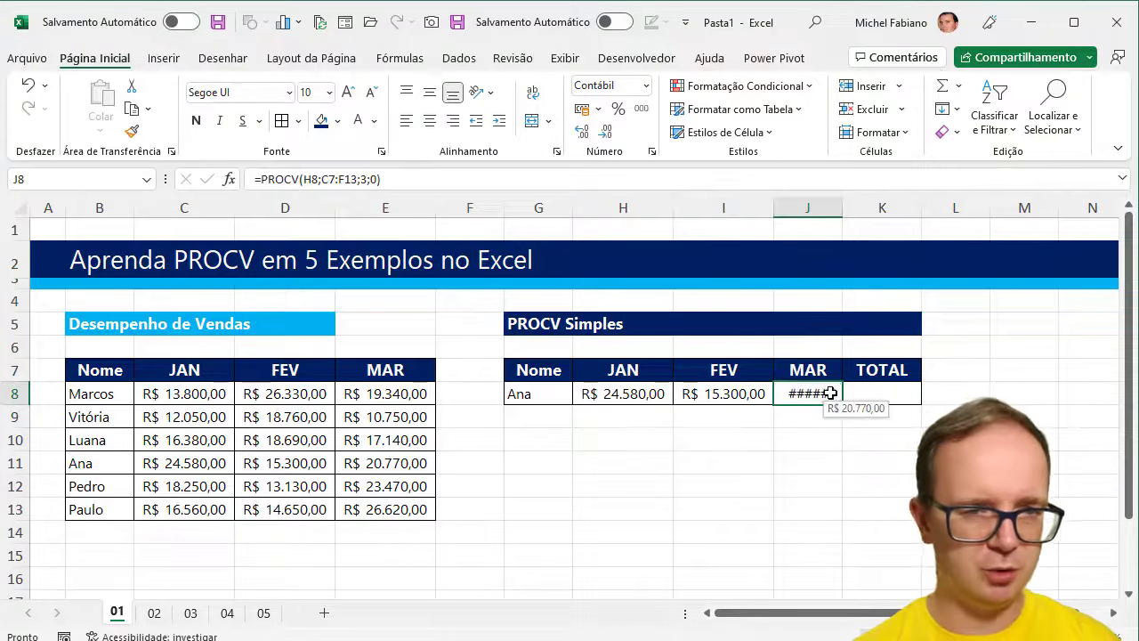
{"action": "left_click_drag", "start_coordinate": [831, 393], "coordinate": [789, 394]}
{"action": "key", "text": "Delete"}
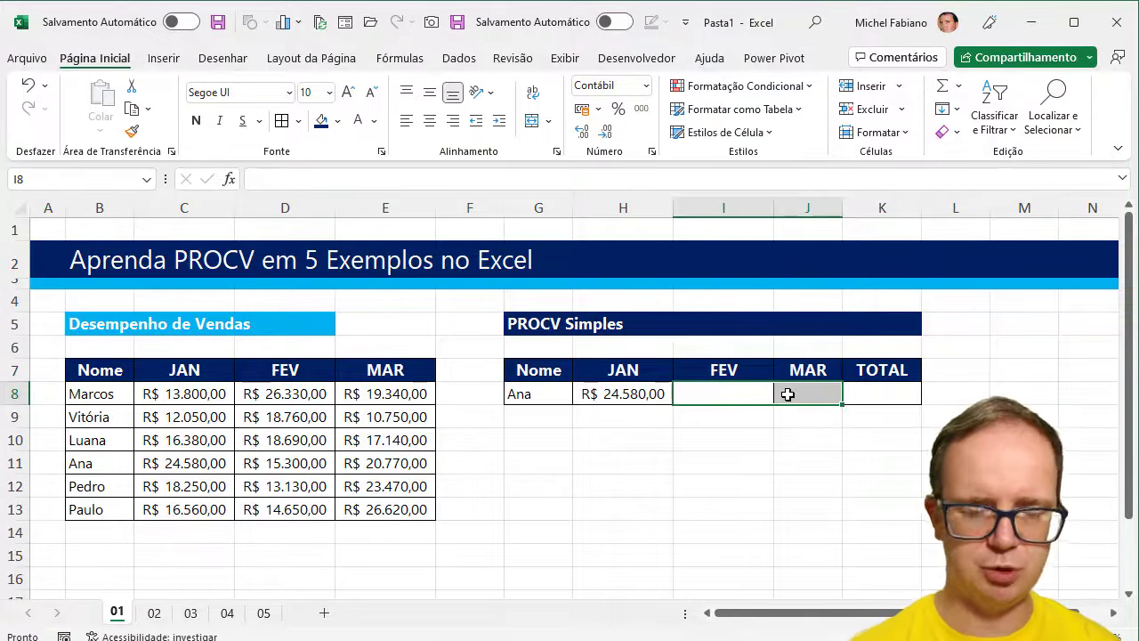
- Enter the column index numbers 2, 3 and 4 in H9:J9 below JAN, FEV and MAR
{"action": "left_click", "coordinate": [642, 421]}
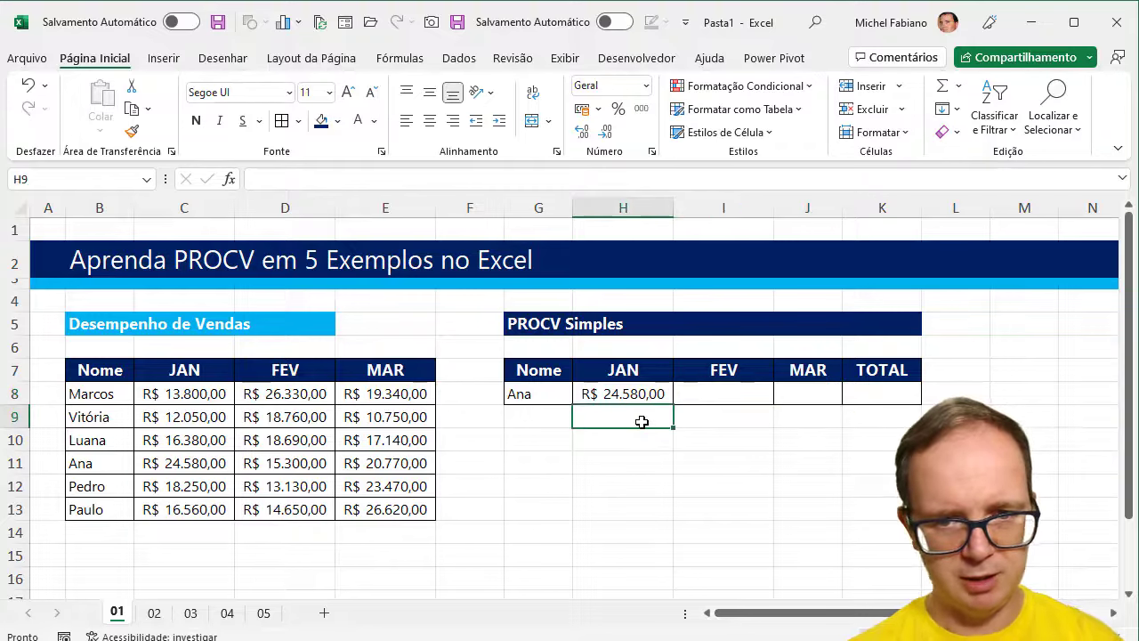
{"action": "type", "text": "2"}
{"action": "key", "text": "Tab"}
{"action": "type", "text": "3"}
{"action": "key", "text": "Tab"}
{"action": "type", "text": "4"}
{"action": "key", "text": "Down"}
- Enter =COL(A2) in H10 to return a column number by formula
{"action": "key", "text": "Left"}
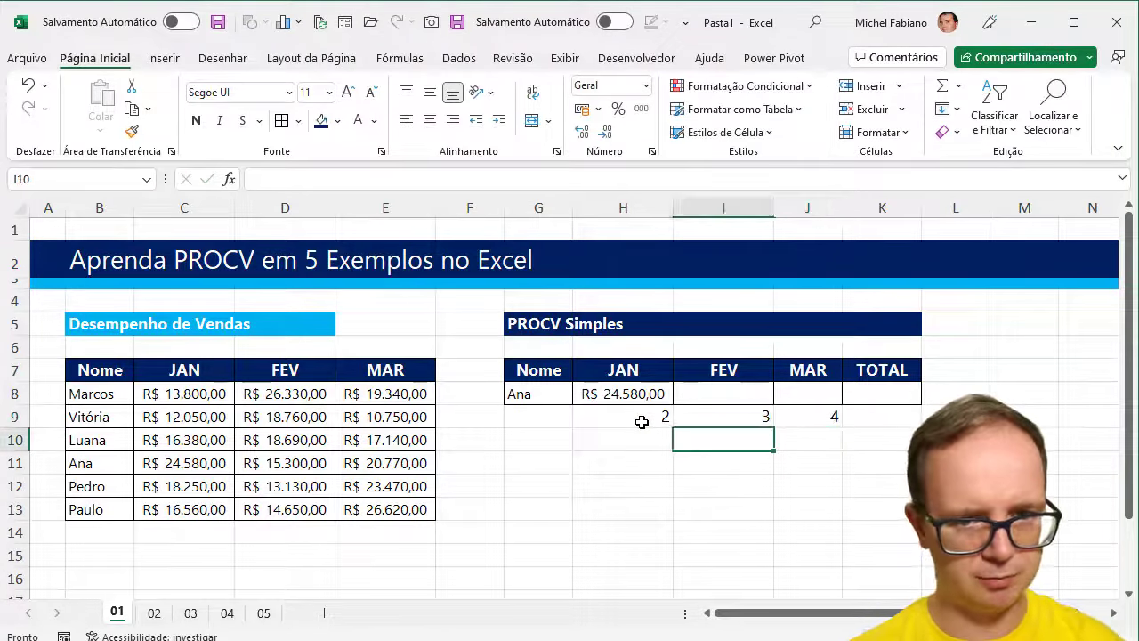
{"action": "key", "text": "Left"}
{"action": "type", "text": "=lin"}
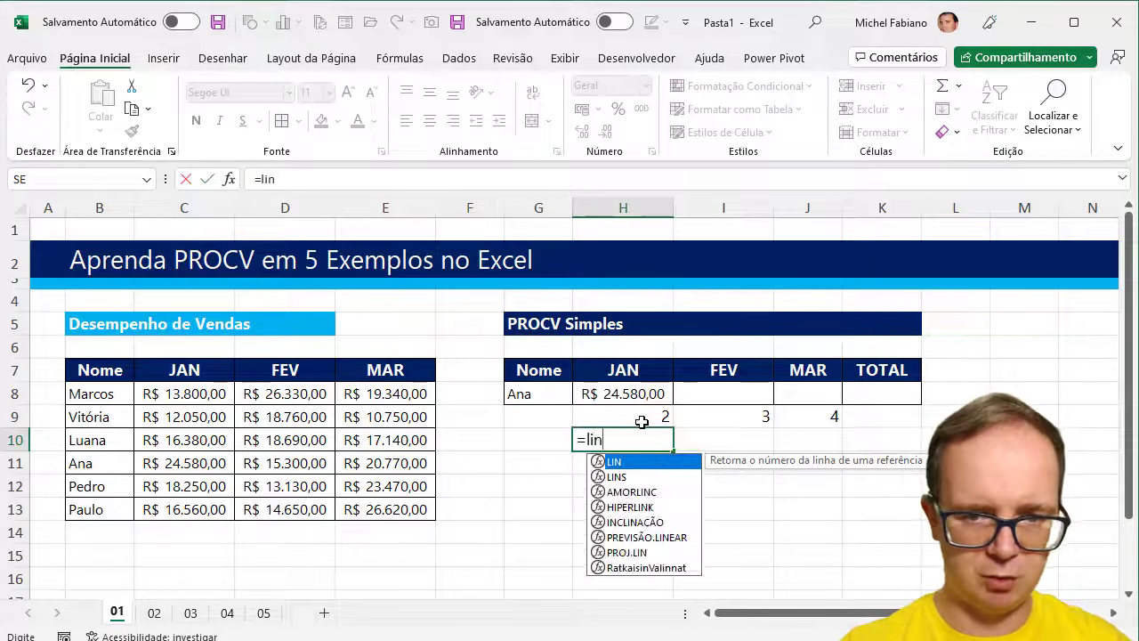
{"action": "key", "text": "BackSpace"}
{"action": "key", "text": "BackSpace"}
{"action": "type", "text": "c"}
{"action": "key", "text": "BackSpace"}
{"action": "key", "text": "BackSpace"}
{"action": "type", "text": "col"}
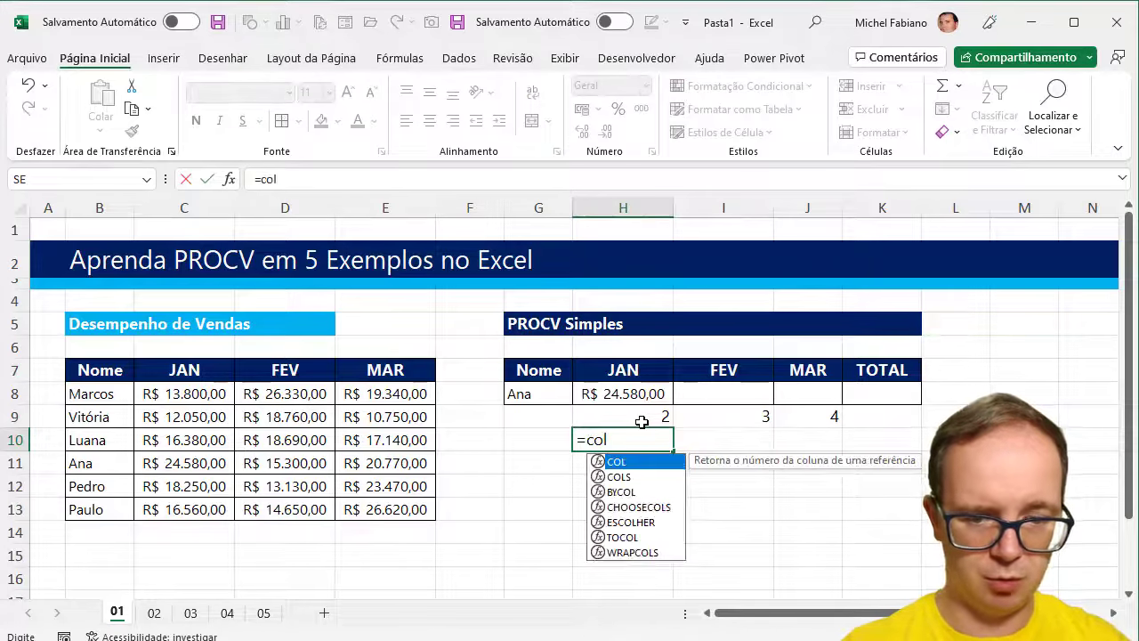
{"action": "type", "text": "(a"}
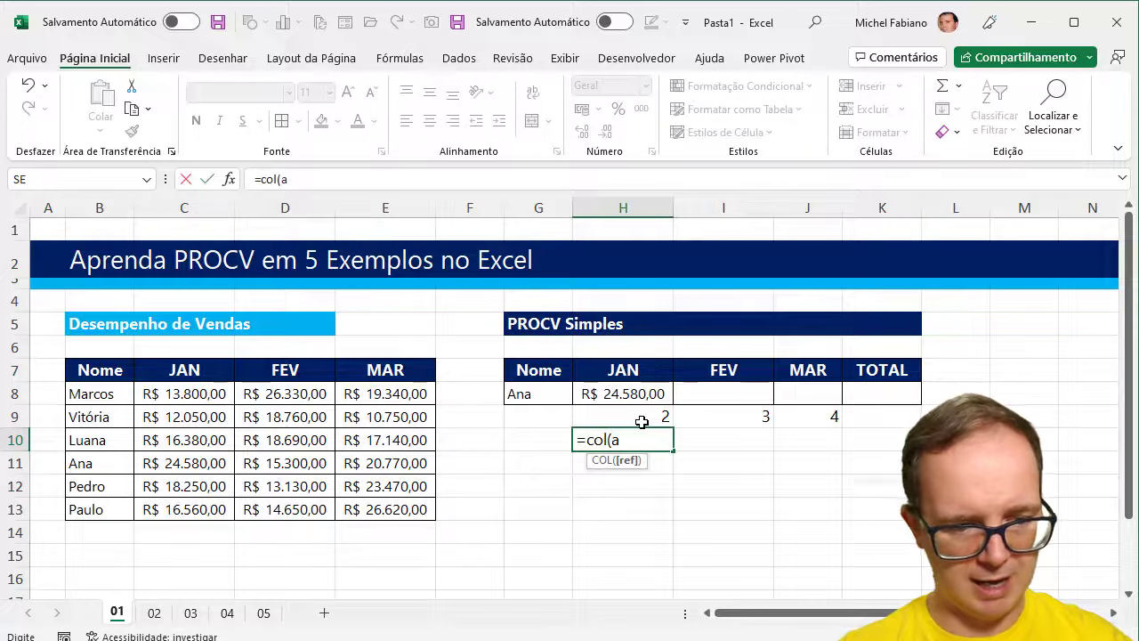
{"action": "type", "text": "2)"}
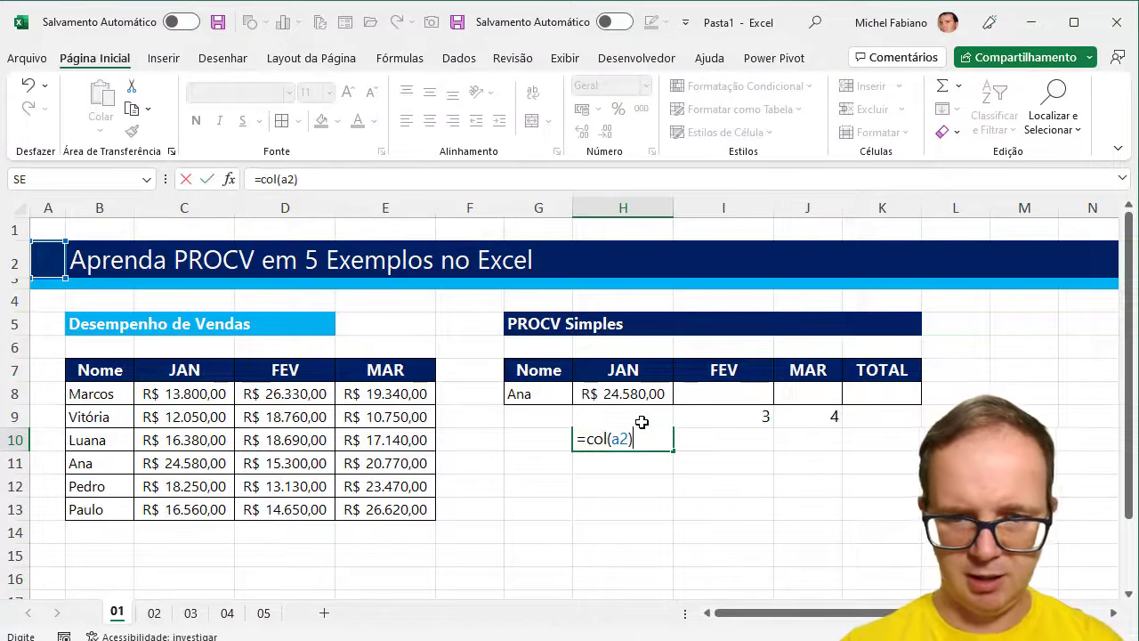
{"action": "key", "text": "Return"}
- Change the COL reference in the H10 formula to B1
{"action": "double_click", "coordinate": [640, 437]}
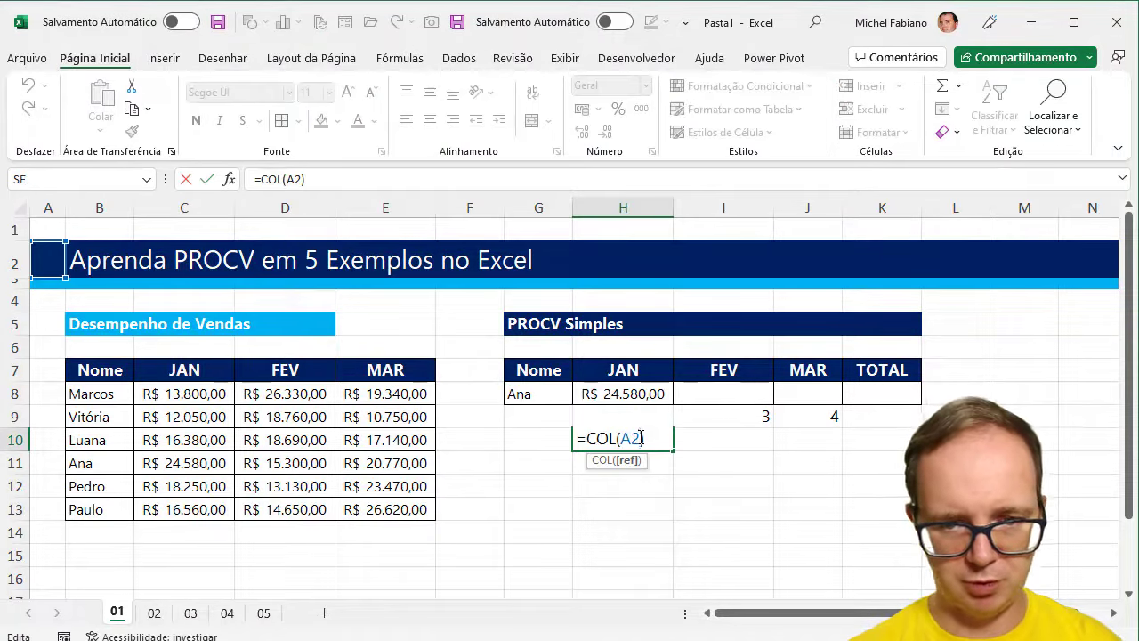
{"action": "left_click", "coordinate": [634, 437]}
{"action": "key", "text": "BackSpace"}
{"action": "key", "text": "Delete"}
{"action": "type", "text": "b1"}
{"action": "key", "text": "Return"}
- Fill the COL formula from H10 across to J10
{"action": "left_click", "coordinate": [633, 440]}
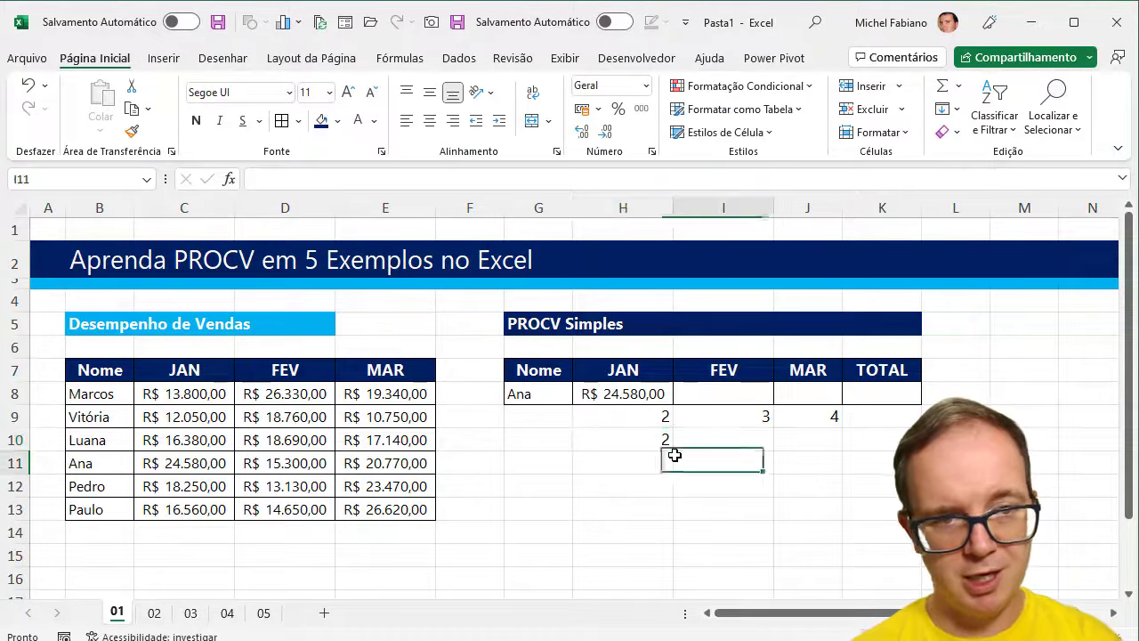
{"action": "left_click", "coordinate": [674, 454]}
{"action": "left_click", "coordinate": [652, 436]}
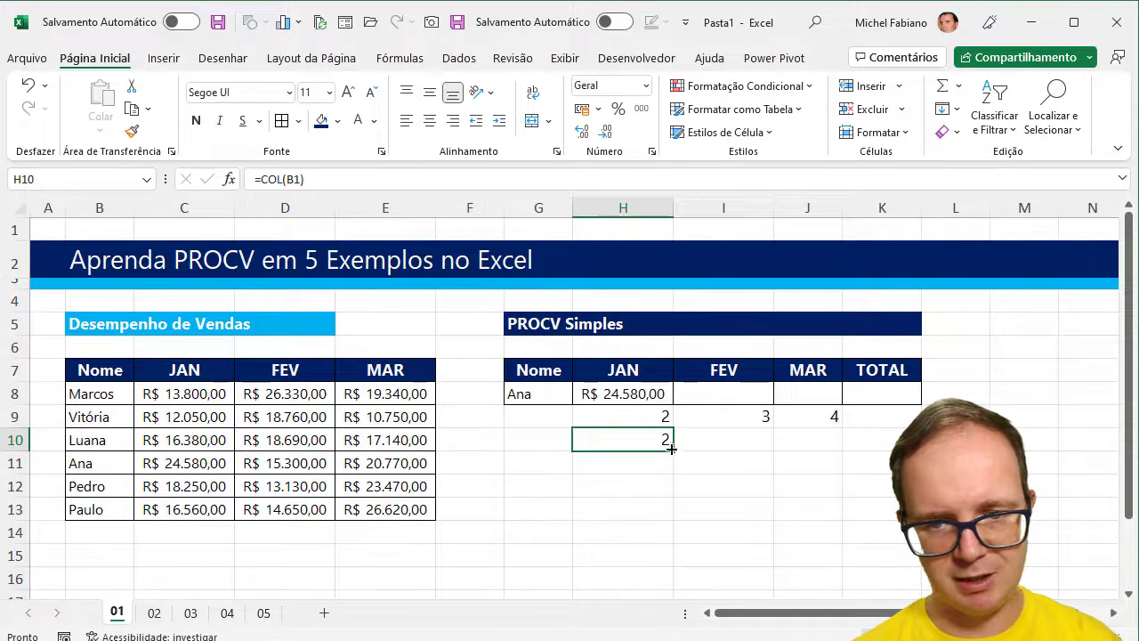
{"action": "left_click_drag", "start_coordinate": [671, 450], "coordinate": [825, 454]}
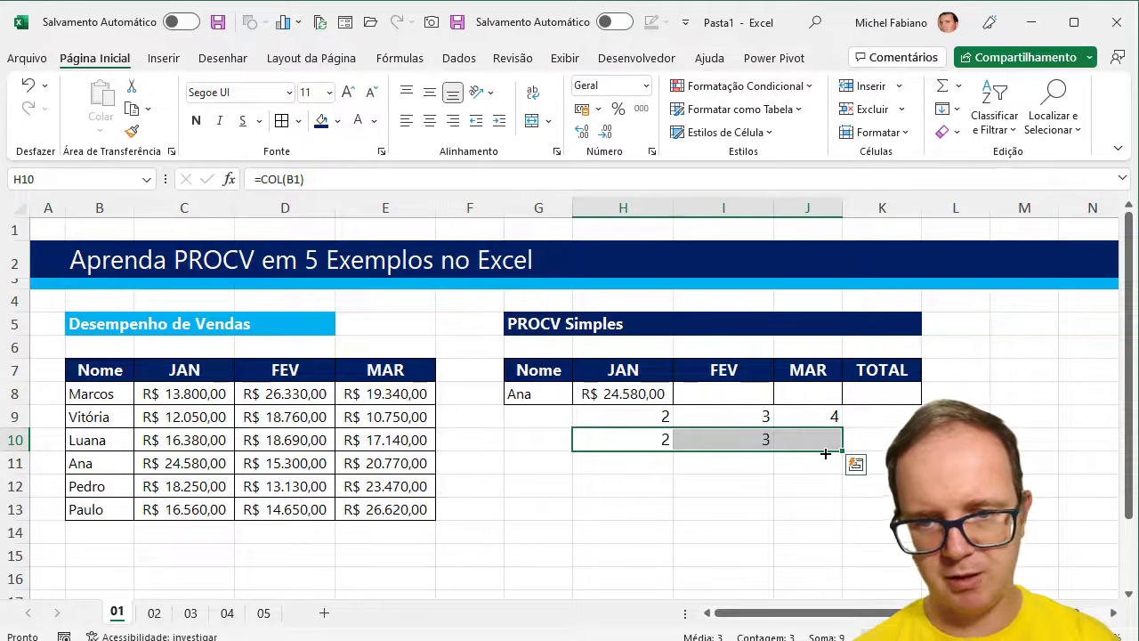
- Make the lookup value and table range in H8's PROCV formula absolute, as $G$8 and $B$7:$E$13
{"action": "left_click", "coordinate": [620, 394]}
{"action": "double_click", "coordinate": [623, 395]}
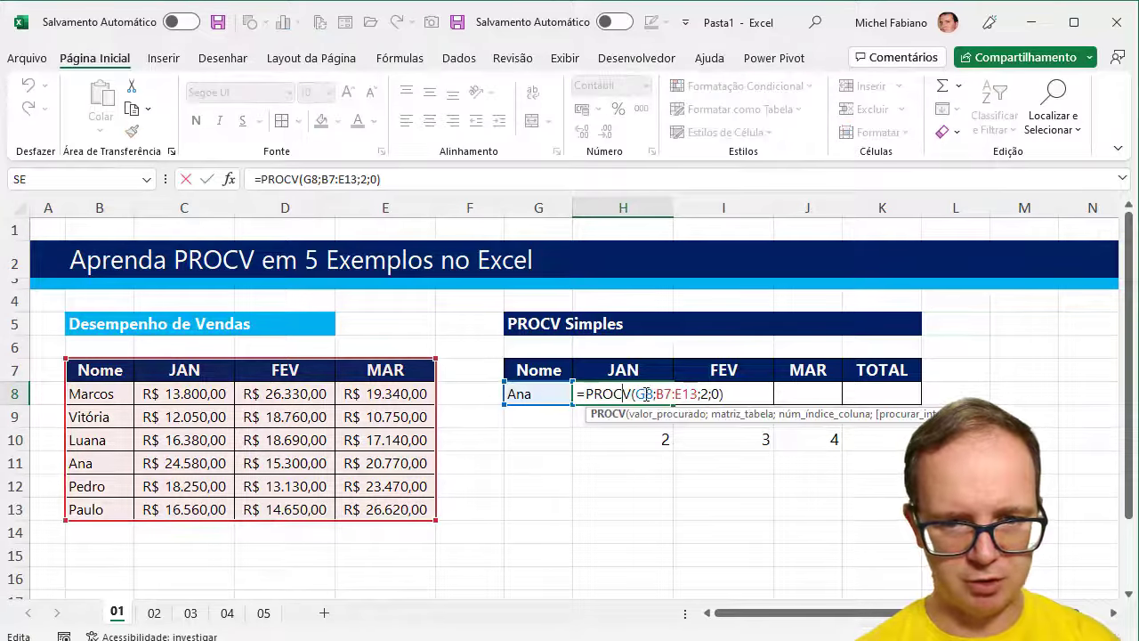
{"action": "left_click", "coordinate": [648, 394]}
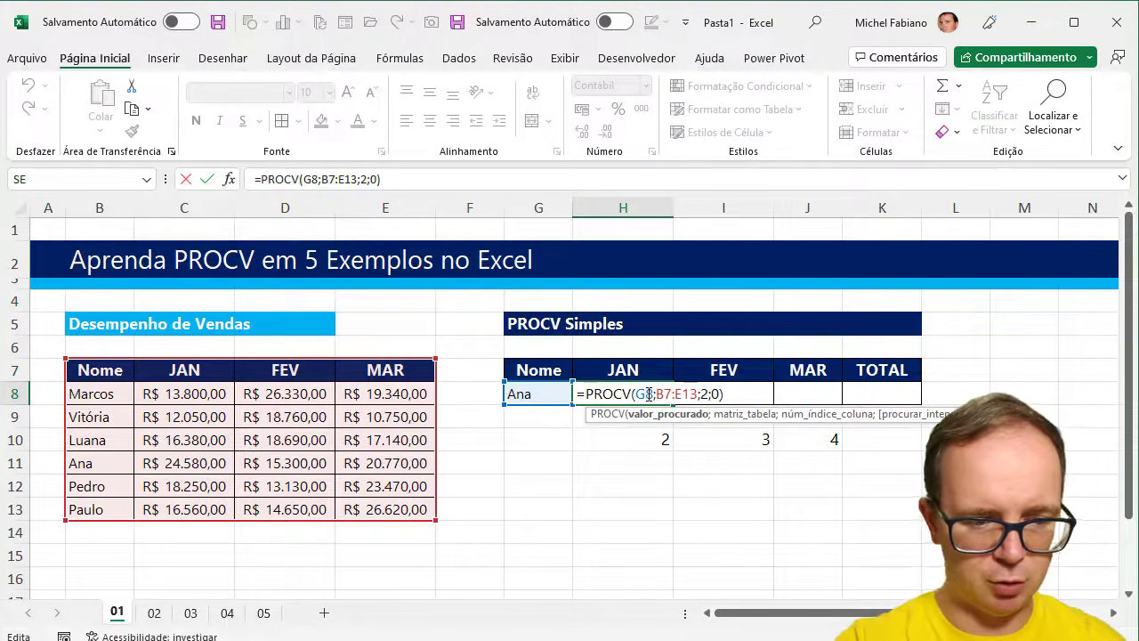
{"action": "key", "text": "F4"}
{"action": "left_click", "coordinate": [685, 394]}
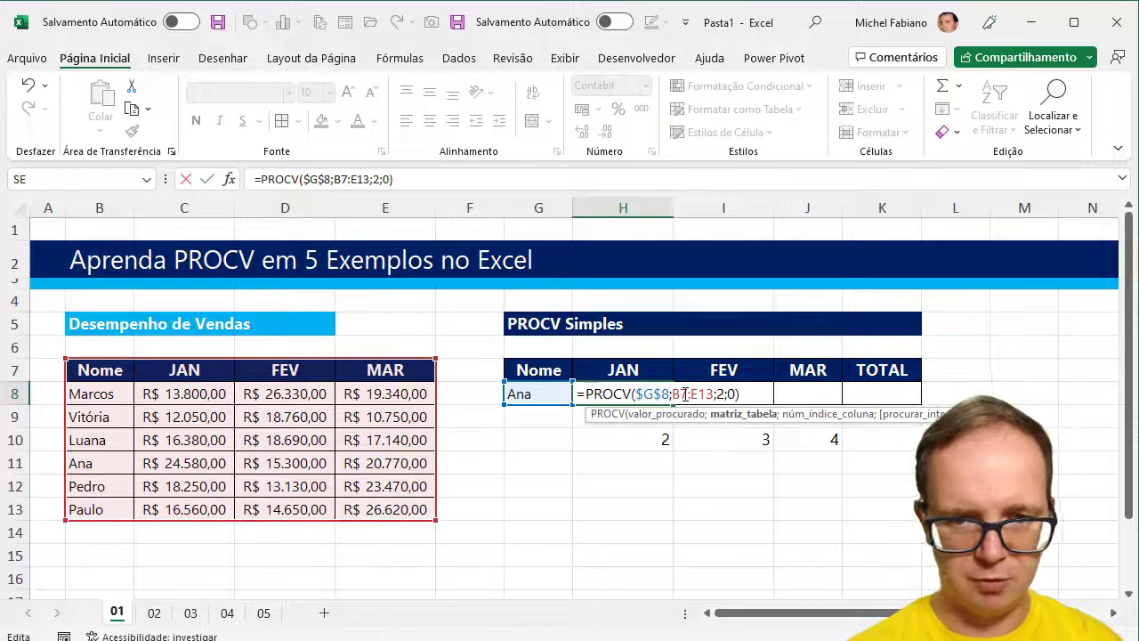
{"action": "key", "text": "F4"}
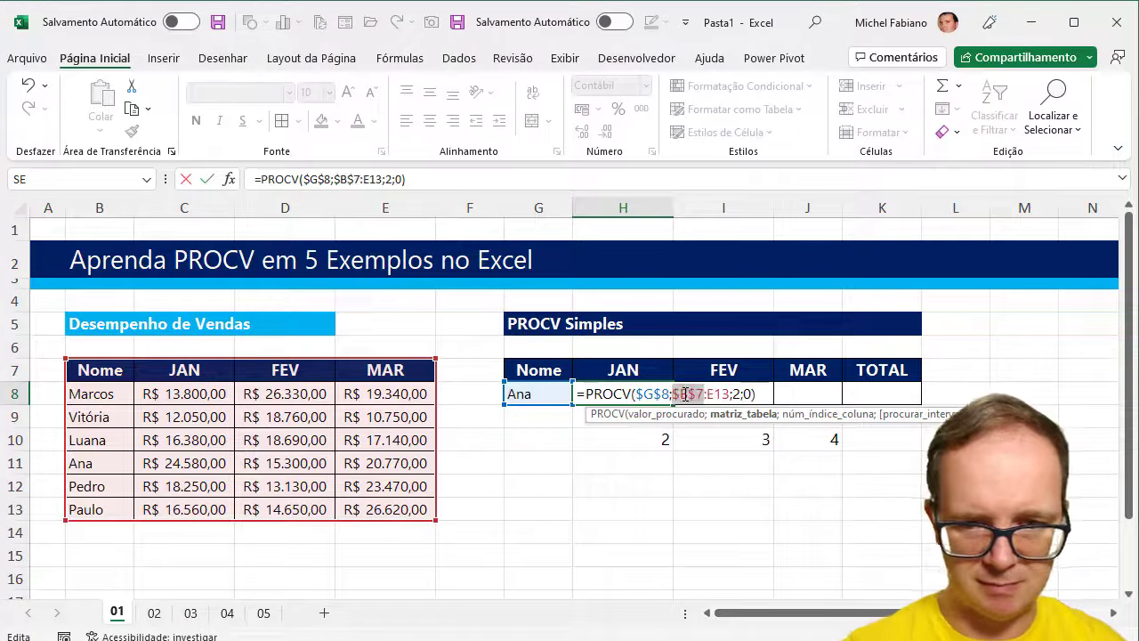
{"action": "left_click", "coordinate": [719, 394]}
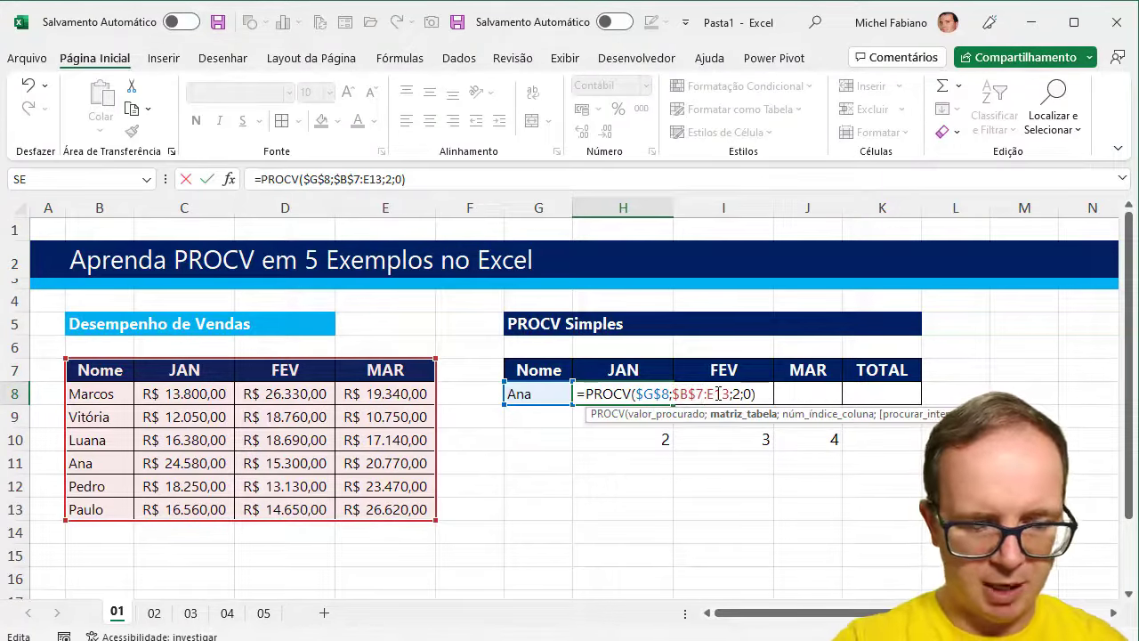
{"action": "key", "text": "F4"}
- Replace the fixed column index in H8's PROCV formula with COL(B1)
{"action": "left_click", "coordinate": [752, 395]}
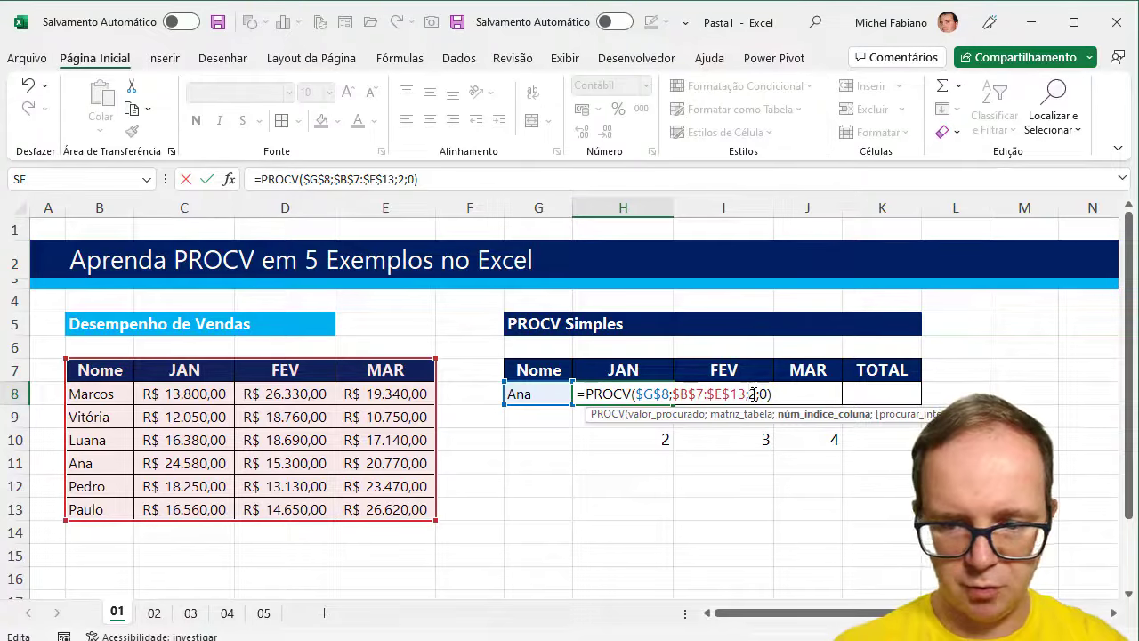
{"action": "key", "text": "Delete"}
{"action": "type", "text": "col"}
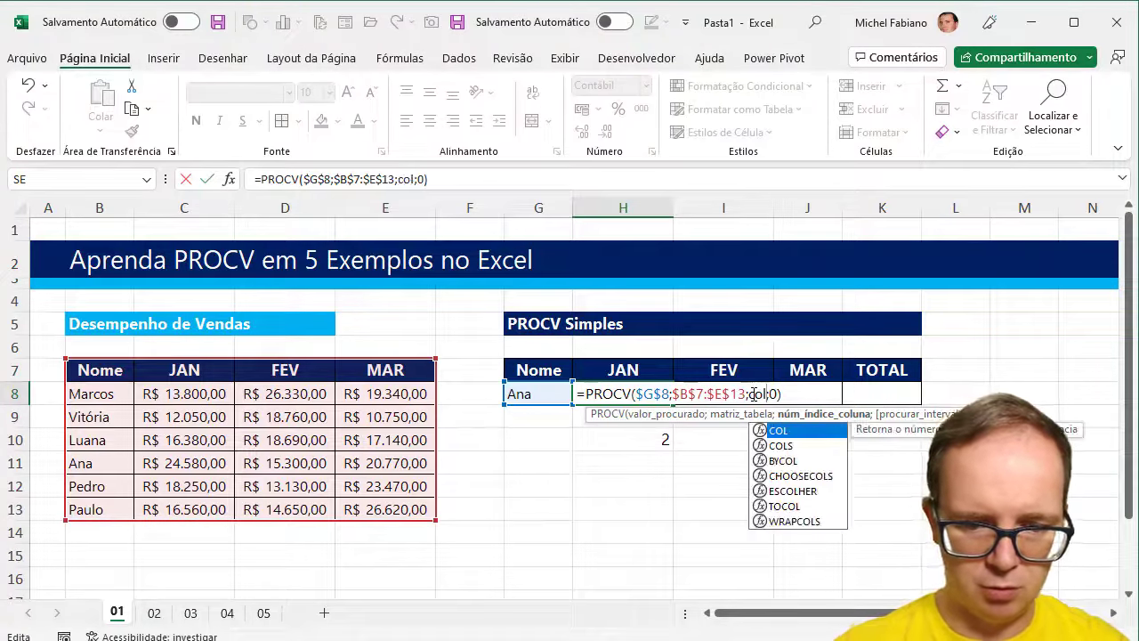
{"action": "type", "text": "(b1"}
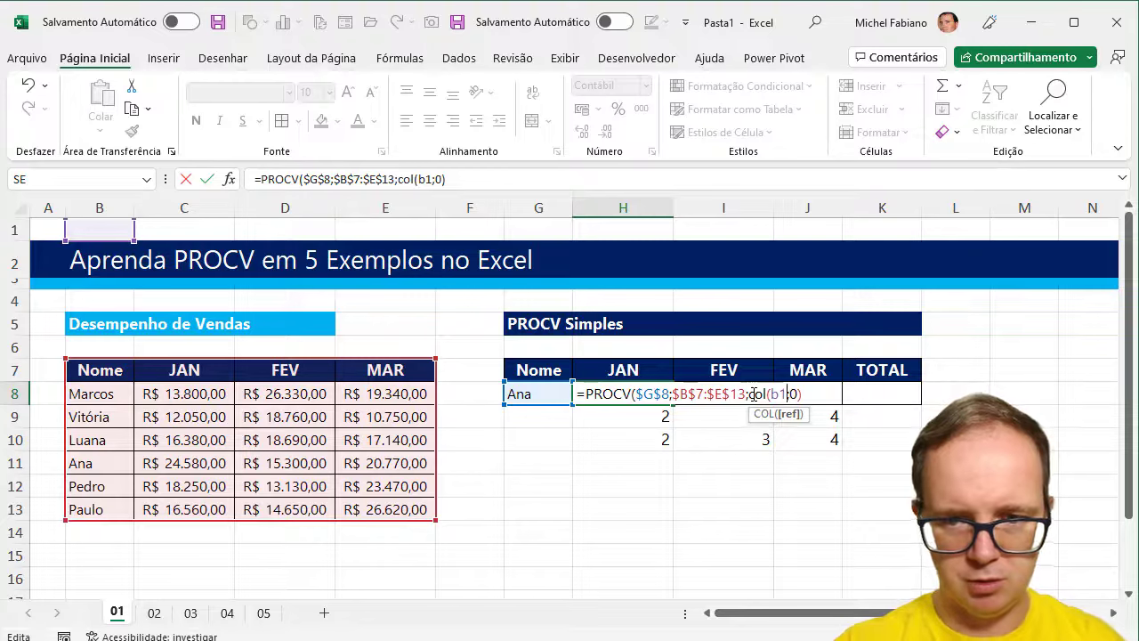
{"action": "type", "text": ")"}
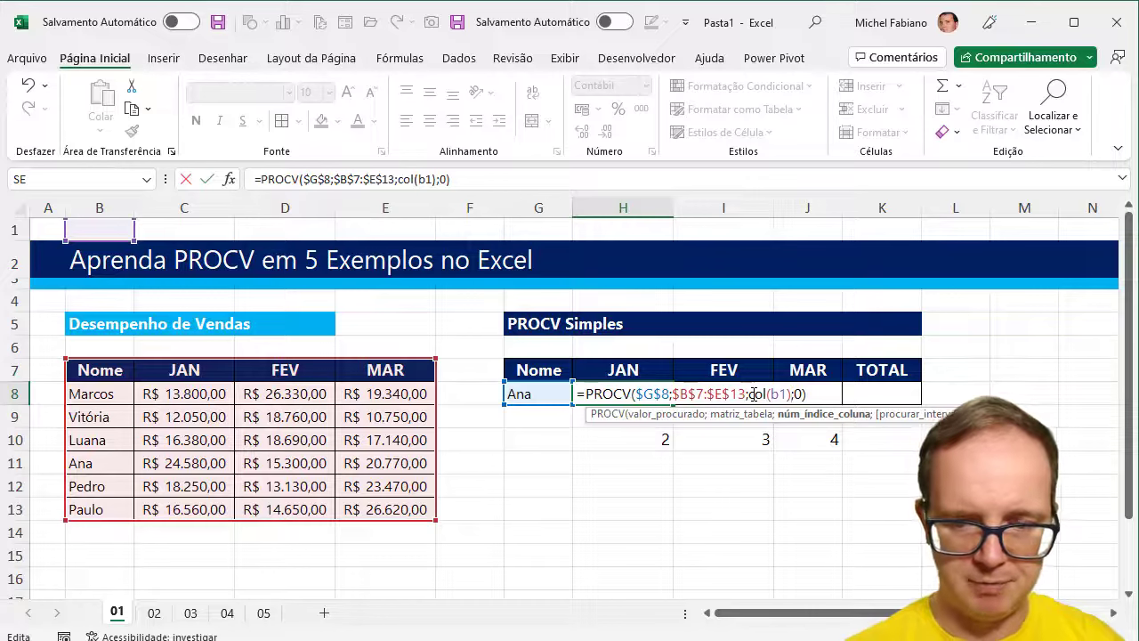
{"action": "key", "text": "Return"}
- Fill the JAN lookup formula from H8 across to J8 and autofit column J to its contents
{"action": "left_click", "coordinate": [656, 394]}
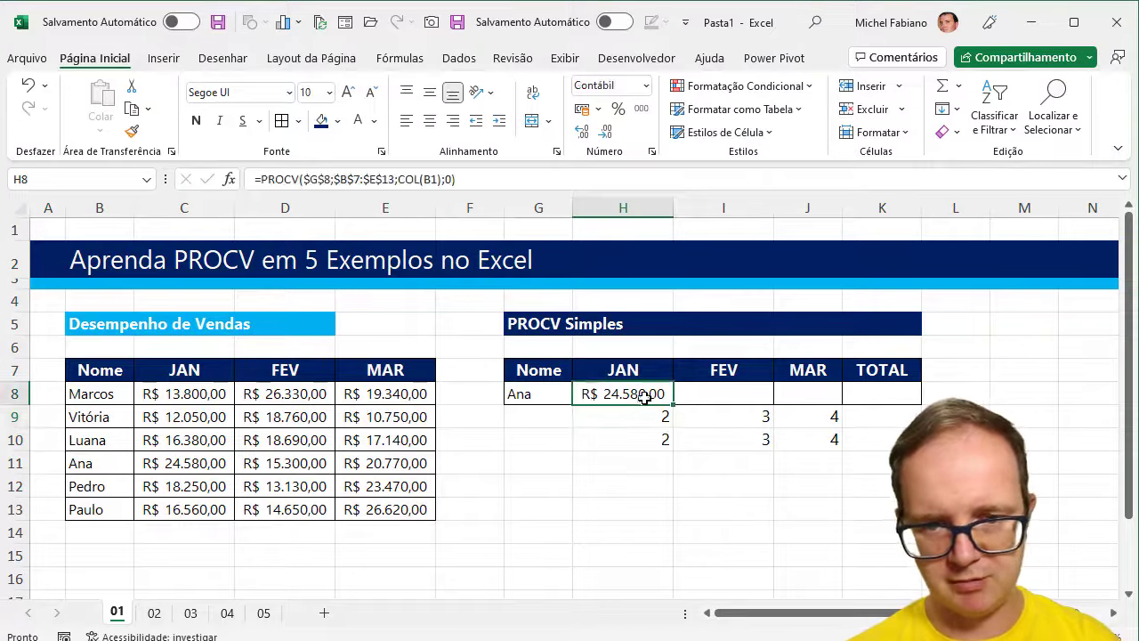
{"action": "left_click_drag", "start_coordinate": [673, 406], "coordinate": [826, 406]}
{"action": "left_click_drag", "start_coordinate": [843, 210], "coordinate": [843, 210]}
{"action": "double_click", "coordinate": [843, 210]}
- Enter =SOMA(H8:J8) as the TOTAL in K8 and autofit column K to its contents
{"action": "left_click", "coordinate": [935, 392]}
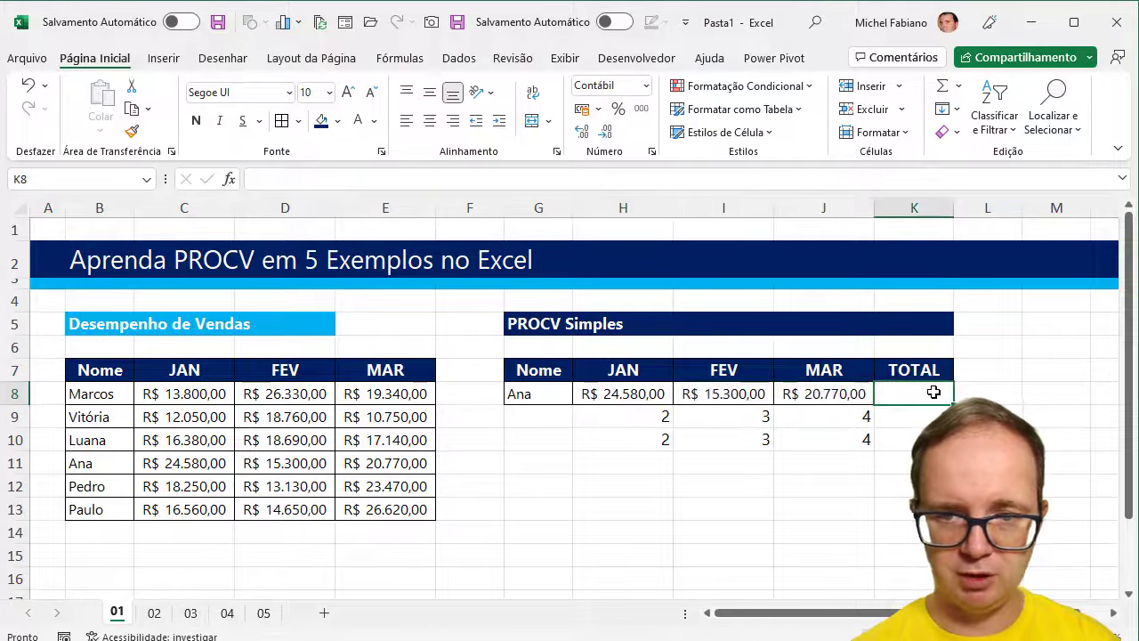
{"action": "type", "text": "=soma"}
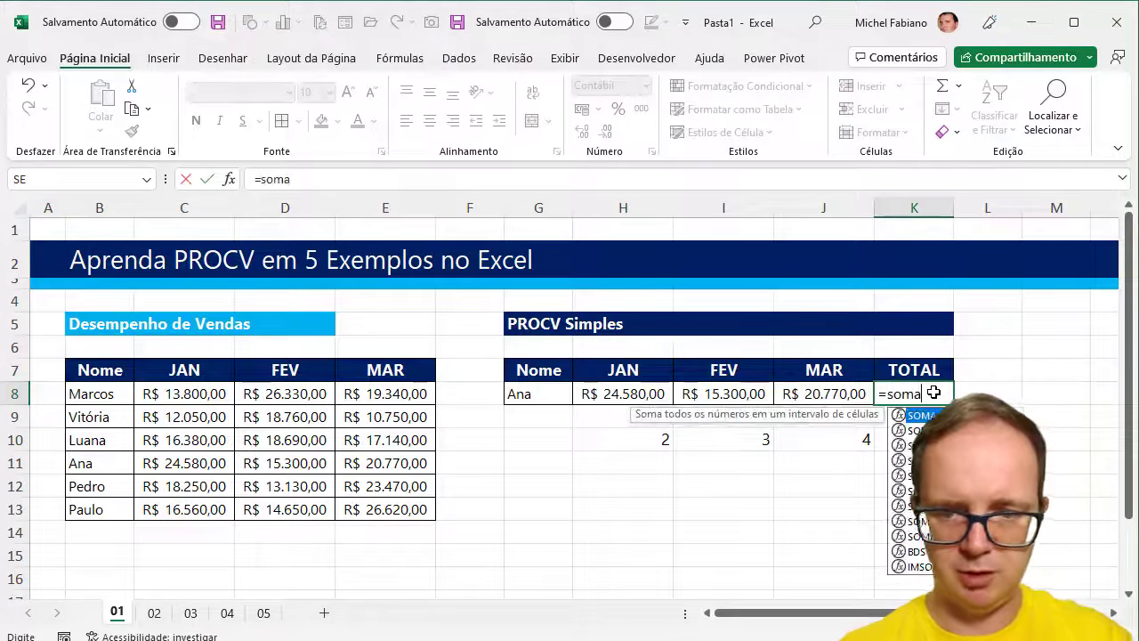
{"action": "type", "text": "("}
{"action": "key", "text": "Left"}
{"action": "key", "text": "shift+Left"}
{"action": "key", "text": "shift+Left"}
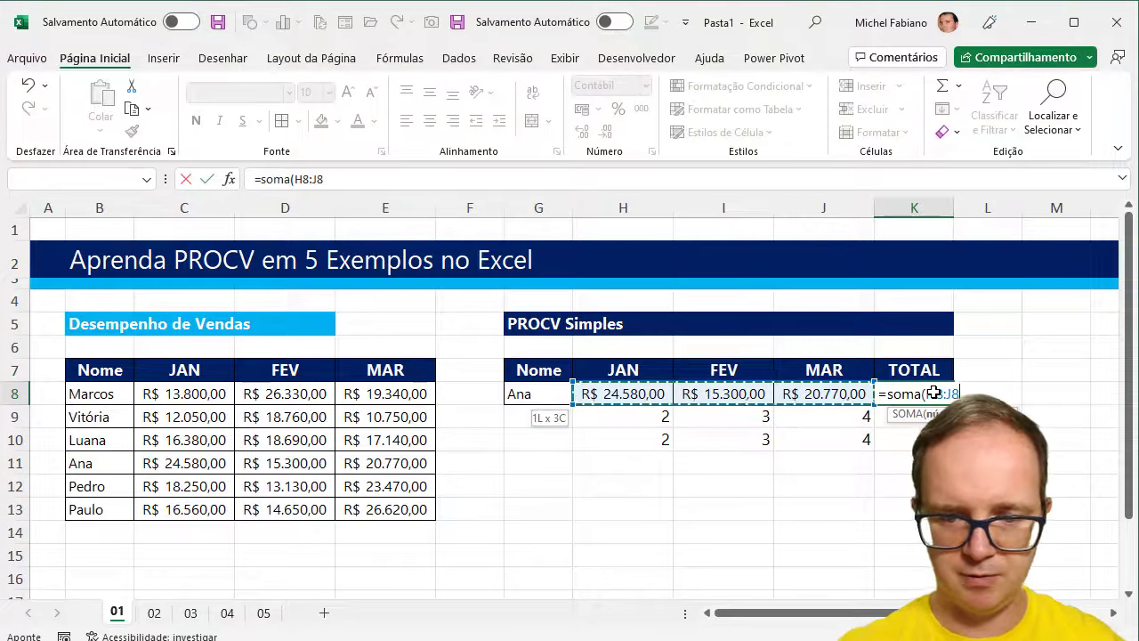
{"action": "key", "text": "Return"}
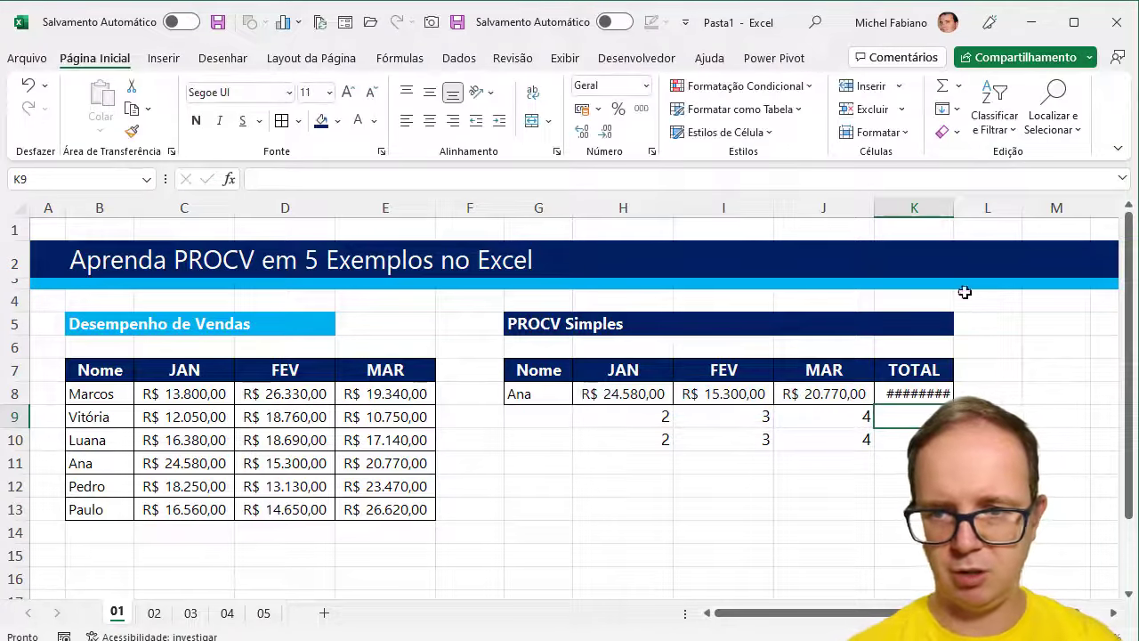
{"action": "double_click", "coordinate": [953, 207]}
- Clear the helper column numbers in H9:J11 below the lookup table
{"action": "left_click", "coordinate": [658, 418]}
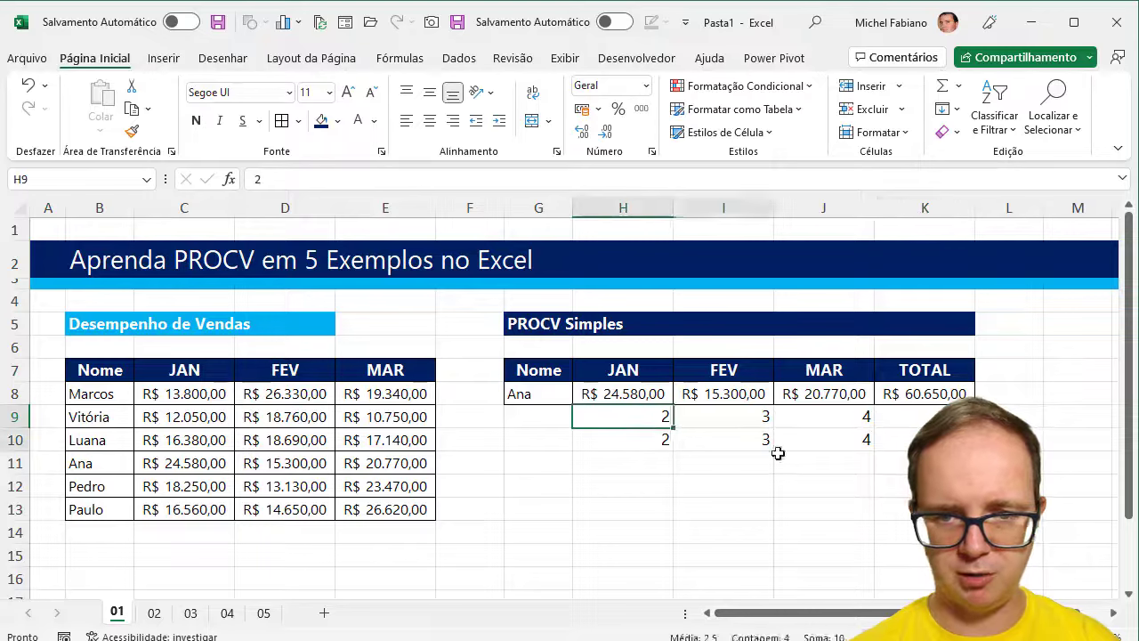
{"action": "left_click", "coordinate": [778, 454], "text": "shift"}
{"action": "key", "text": "Delete"}
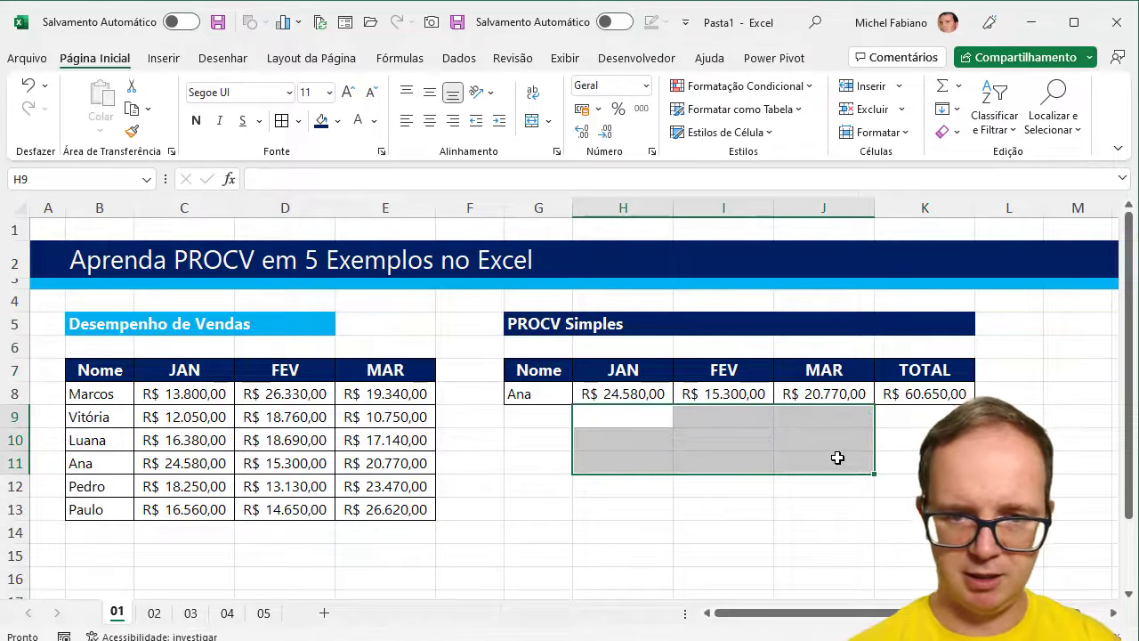
- Test the lookup by changing the name in G8 to the row 10 salesperson, followed by the row 8 salesperson
{"action": "left_click", "coordinate": [540, 390]}
{"action": "type", "text": "Luana"}
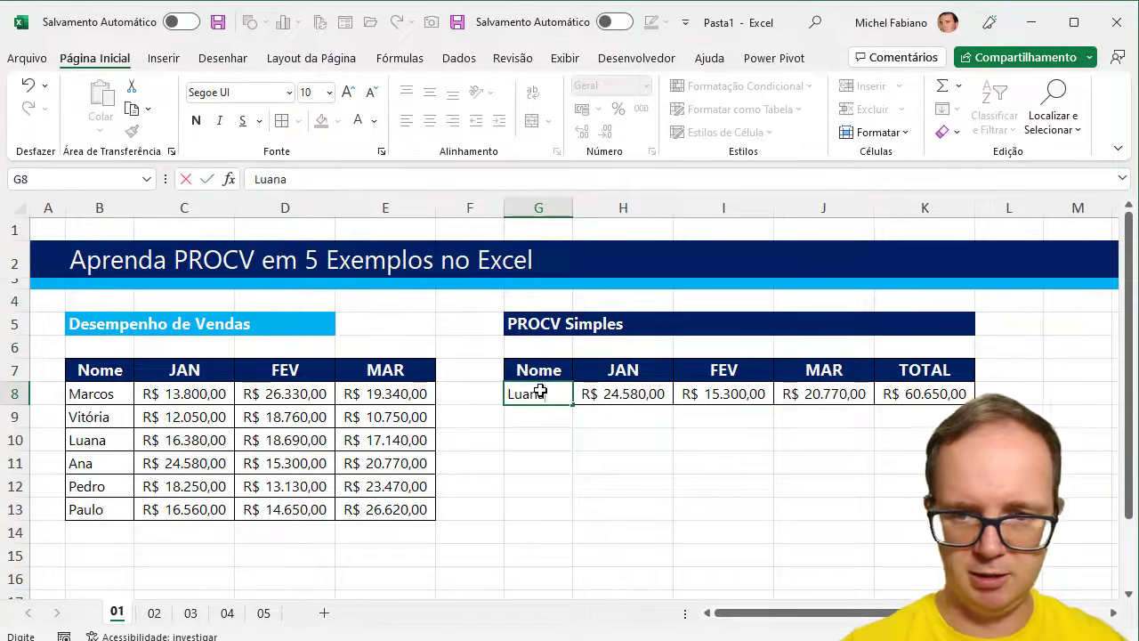
{"action": "key", "text": "Return"}
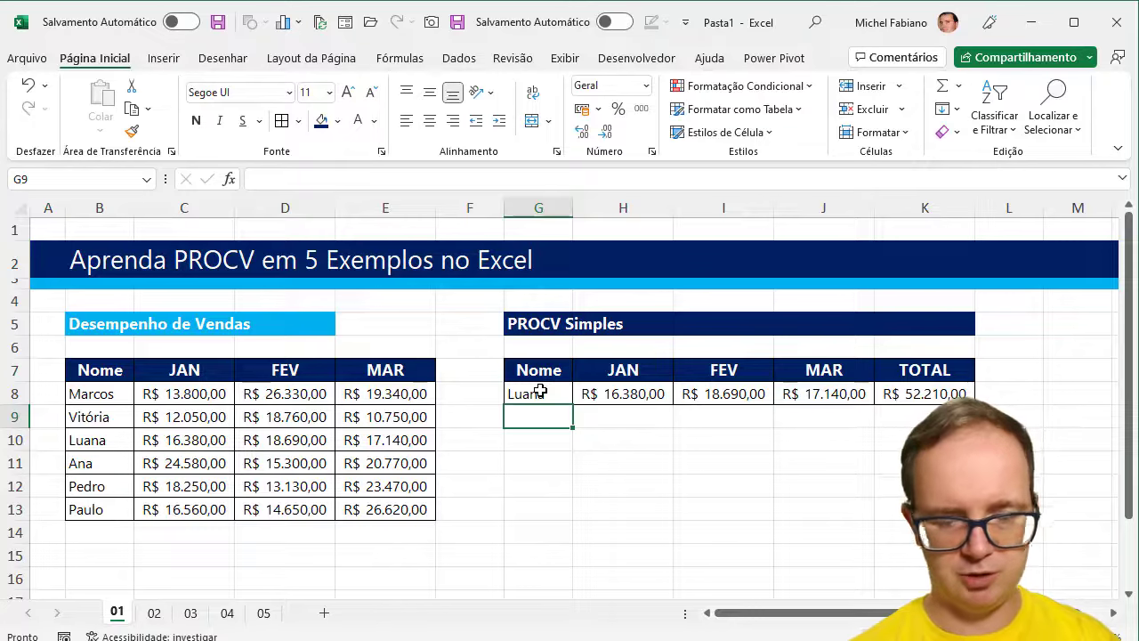
{"action": "left_click", "coordinate": [541, 390]}
{"action": "type", "text": "Marcos"}
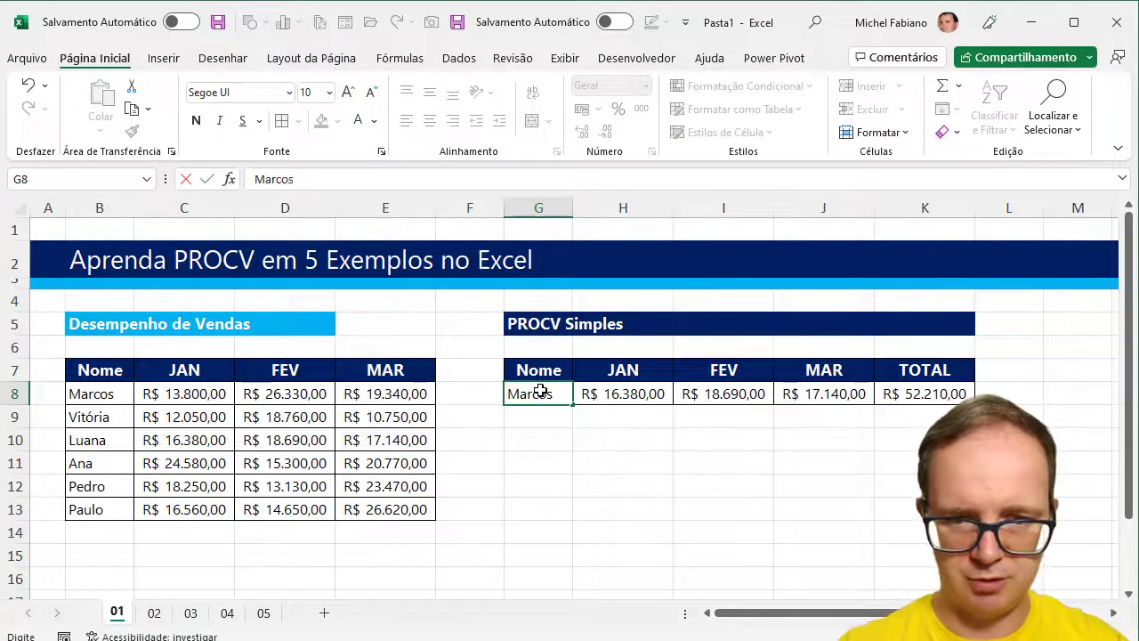
{"action": "key", "text": "Return"}
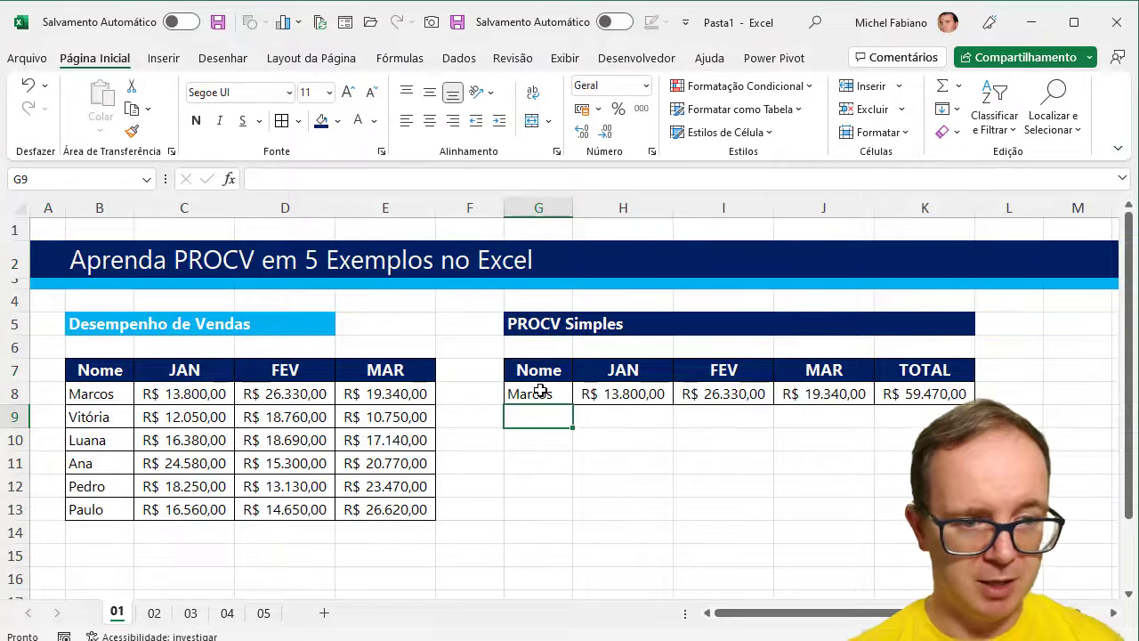
- Open sheet 02 and autofit columns C to E of the sales table to their contents
{"action": "left_click", "coordinate": [157, 614]}
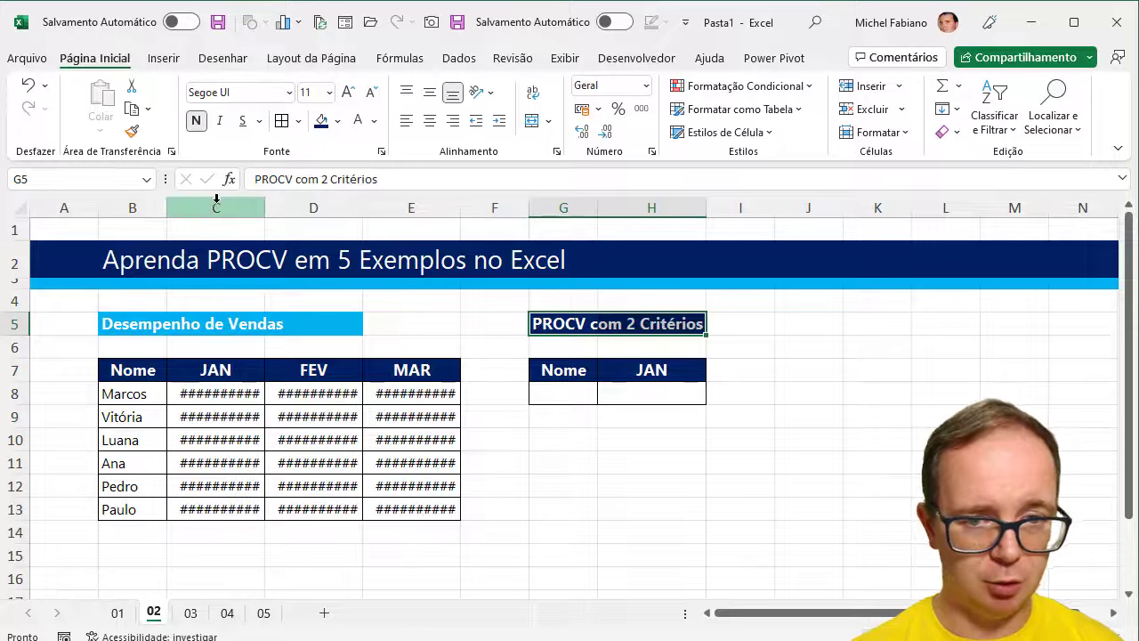
{"action": "left_click_drag", "start_coordinate": [216, 198], "coordinate": [415, 208]}
{"action": "double_click", "coordinate": [460, 212]}
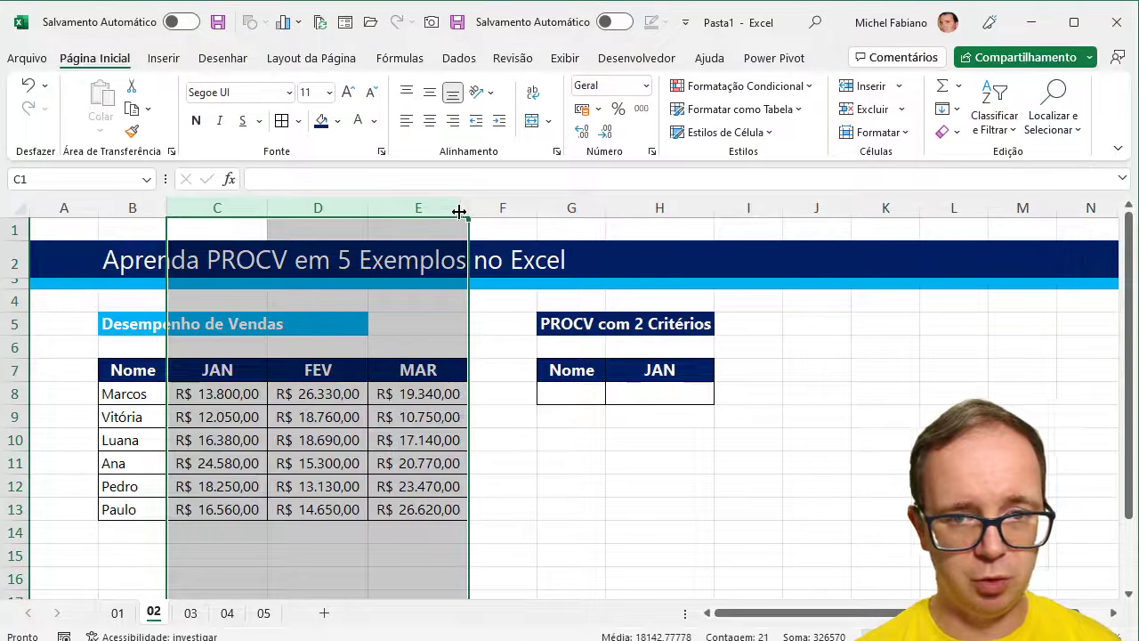
- Enter the row 8 salesperson's name in G8 and set the month heading in H7 to FEV
{"action": "left_click", "coordinate": [570, 393]}
{"action": "left_click", "coordinate": [660, 368]}
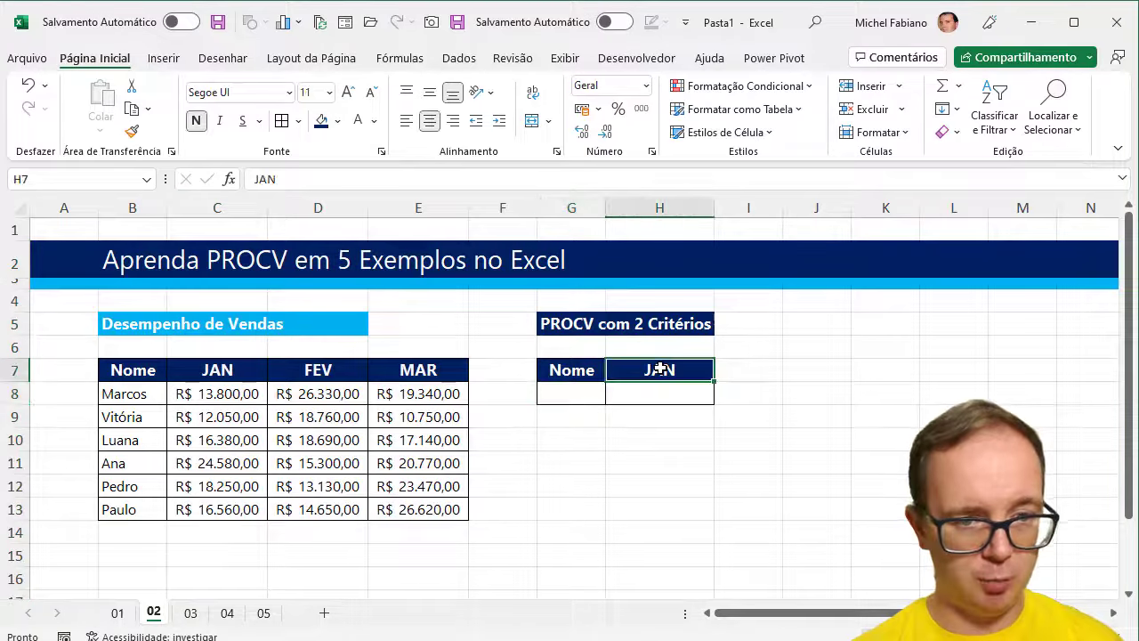
{"action": "left_click", "coordinate": [578, 389]}
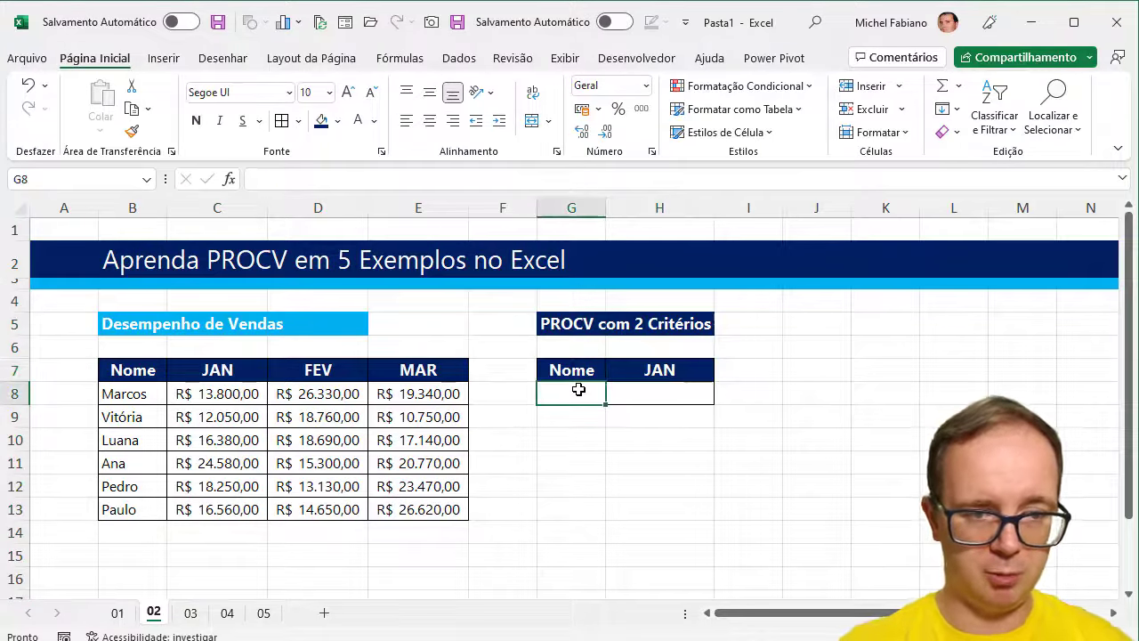
{"action": "type", "text": "Marcos"}
{"action": "key", "text": "Tab"}
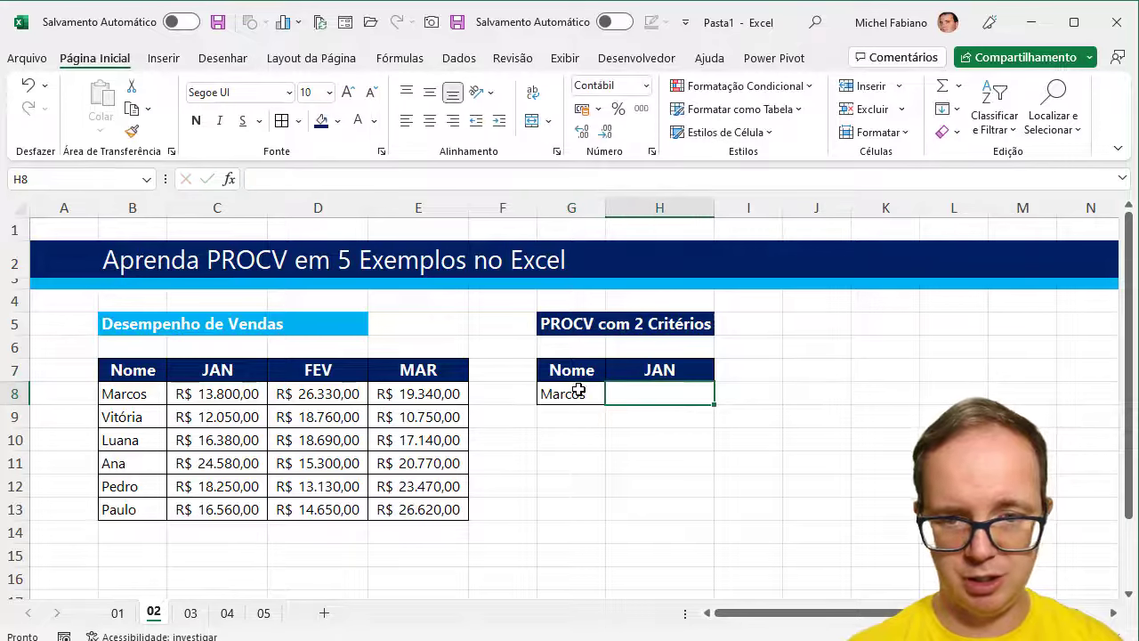
{"action": "key", "text": "Up"}
{"action": "type", "text": "FEV"}
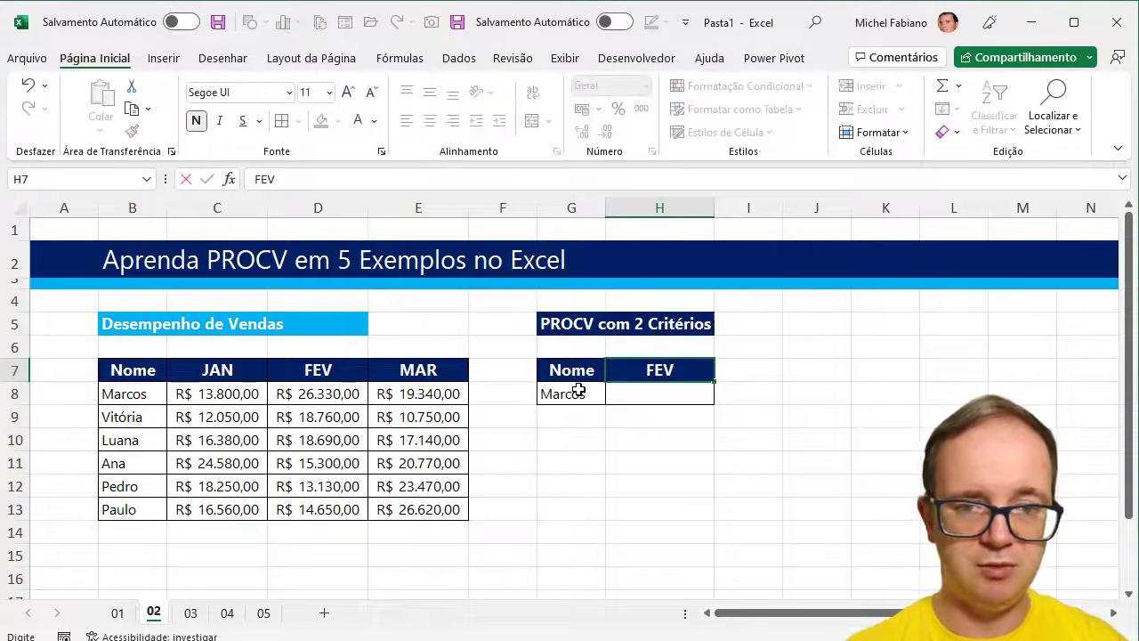
{"action": "key", "text": "Return"}
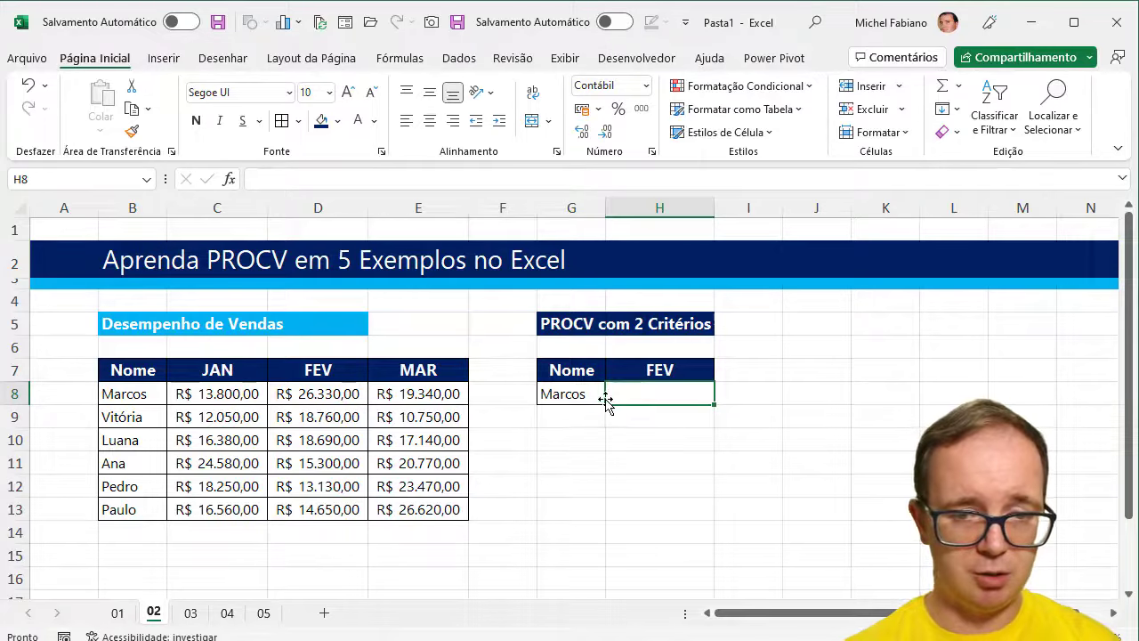
- Begin a PROCV formula in H8 with G8 as the lookup value and B7:E13 as the table range
{"action": "type", "text": "=procv("}
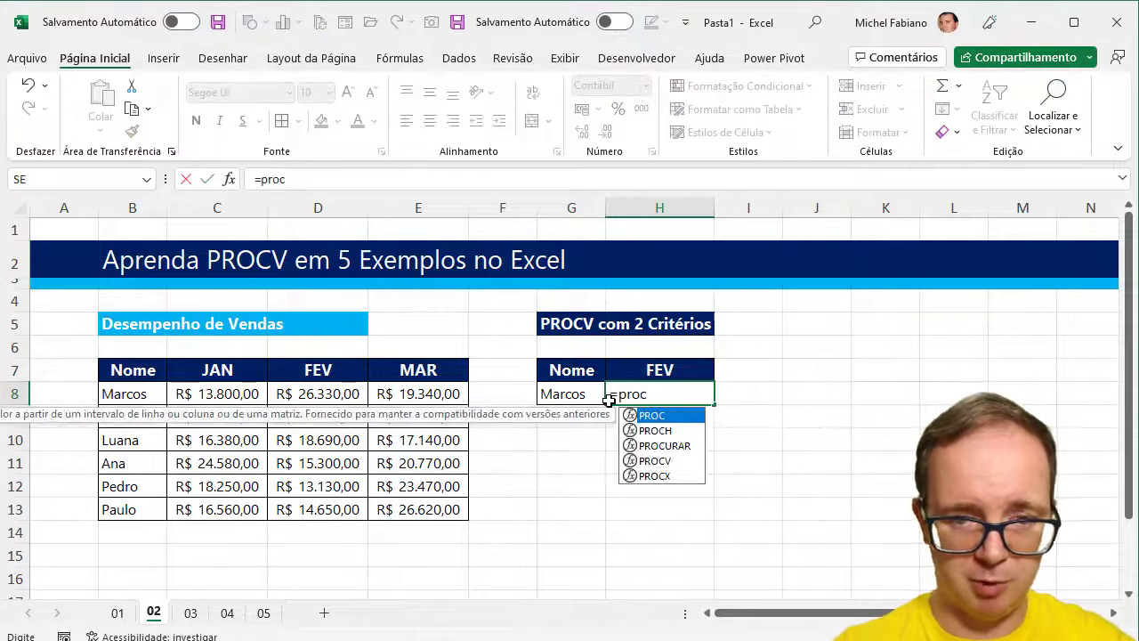
{"action": "left_click", "coordinate": [573, 393]}
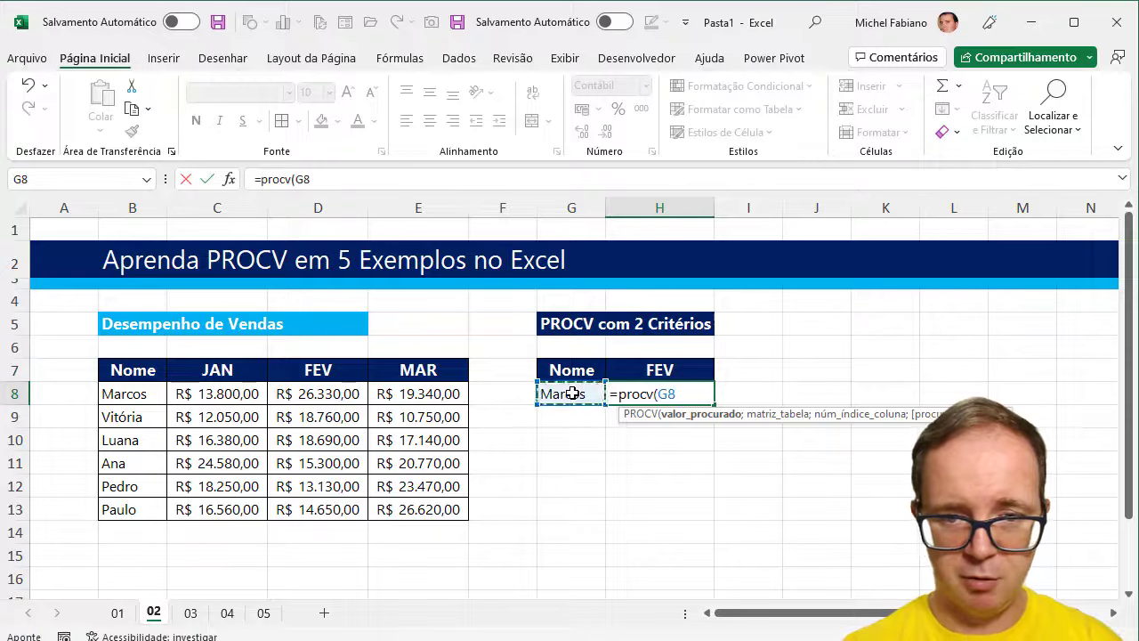
{"action": "type", "text": ";"}
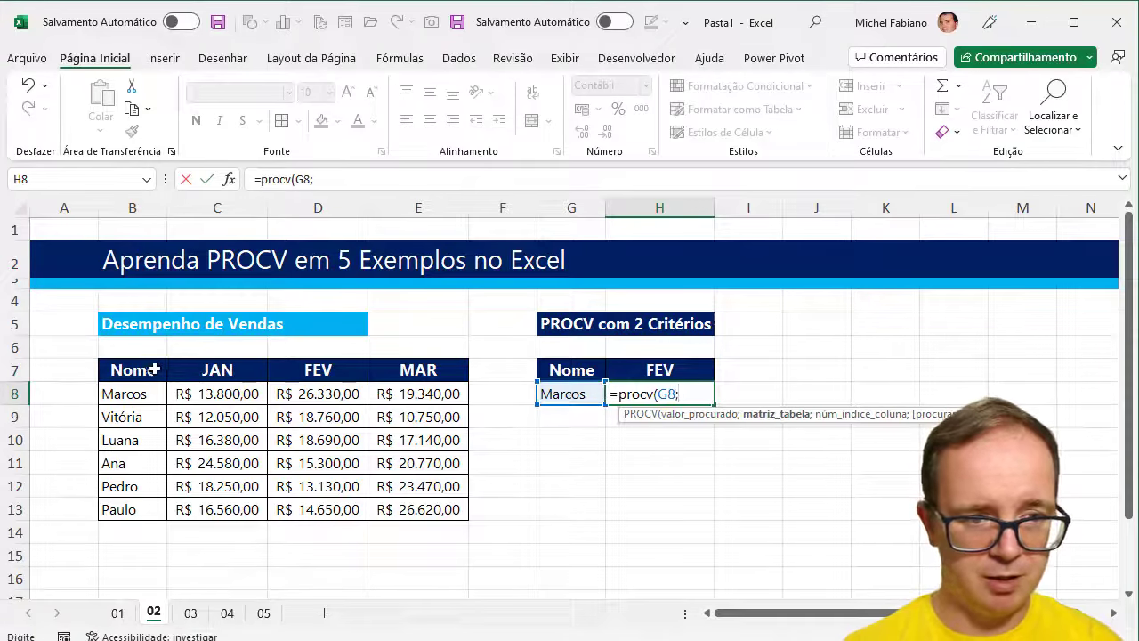
{"action": "left_click_drag", "start_coordinate": [157, 370], "coordinate": [407, 500]}
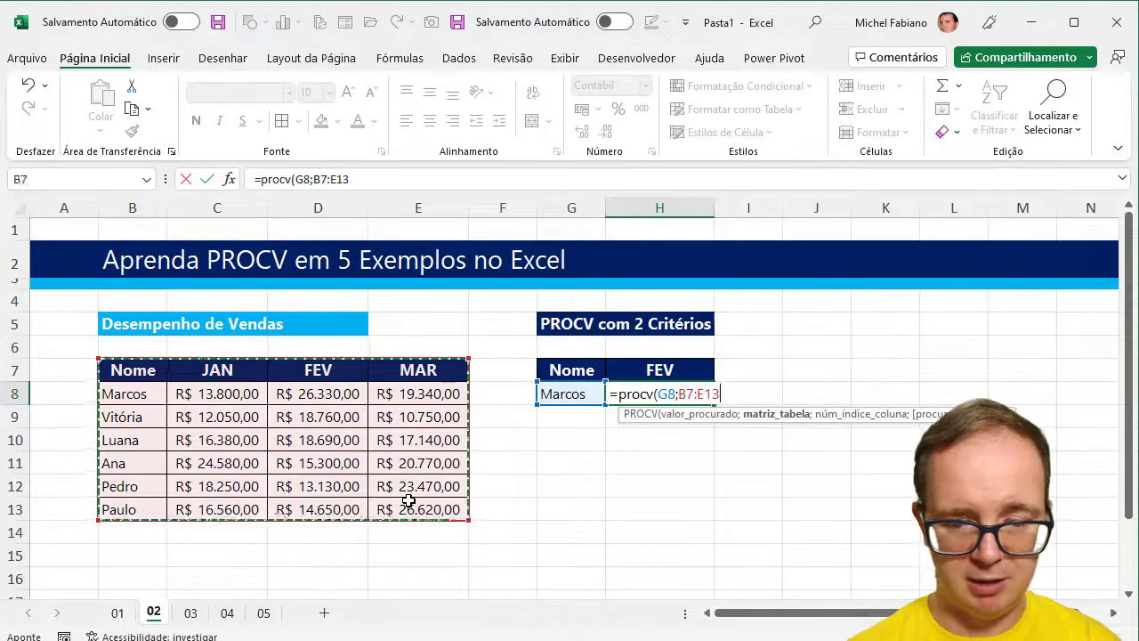
{"action": "left_click", "coordinate": [407, 500]}
{"action": "type", "text": ";"}
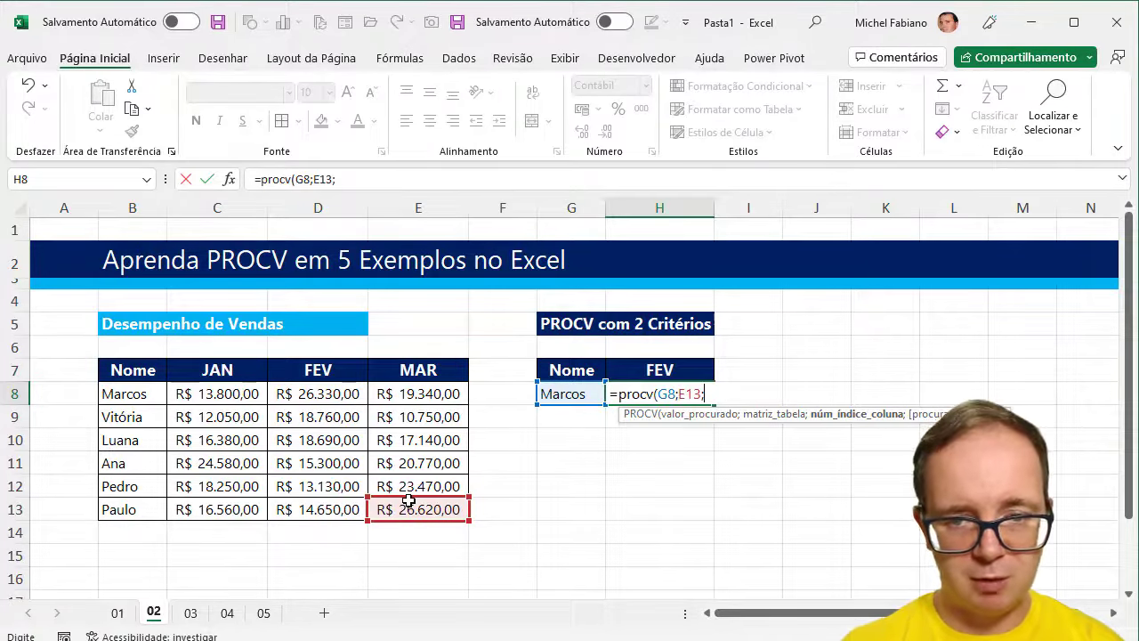
{"action": "key", "text": "BackSpace"}
{"action": "key", "text": "BackSpace"}
{"action": "key", "text": "BackSpace"}
{"action": "key", "text": "BackSpace"}
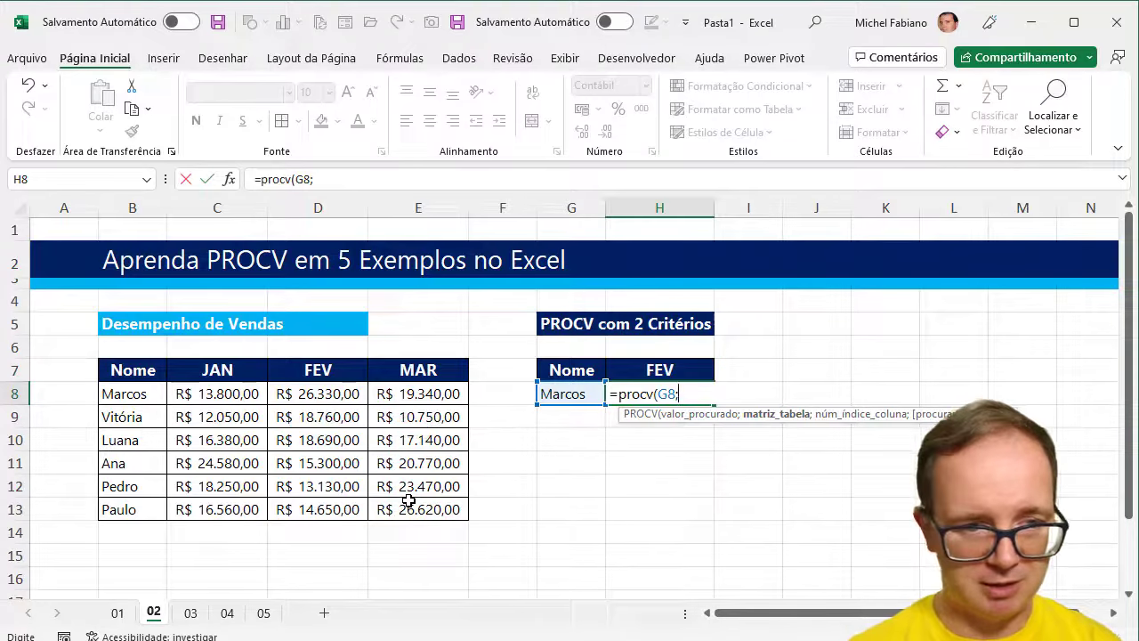
{"action": "left_click_drag", "start_coordinate": [134, 373], "coordinate": [389, 516]}
{"action": "type", "text": ";"}
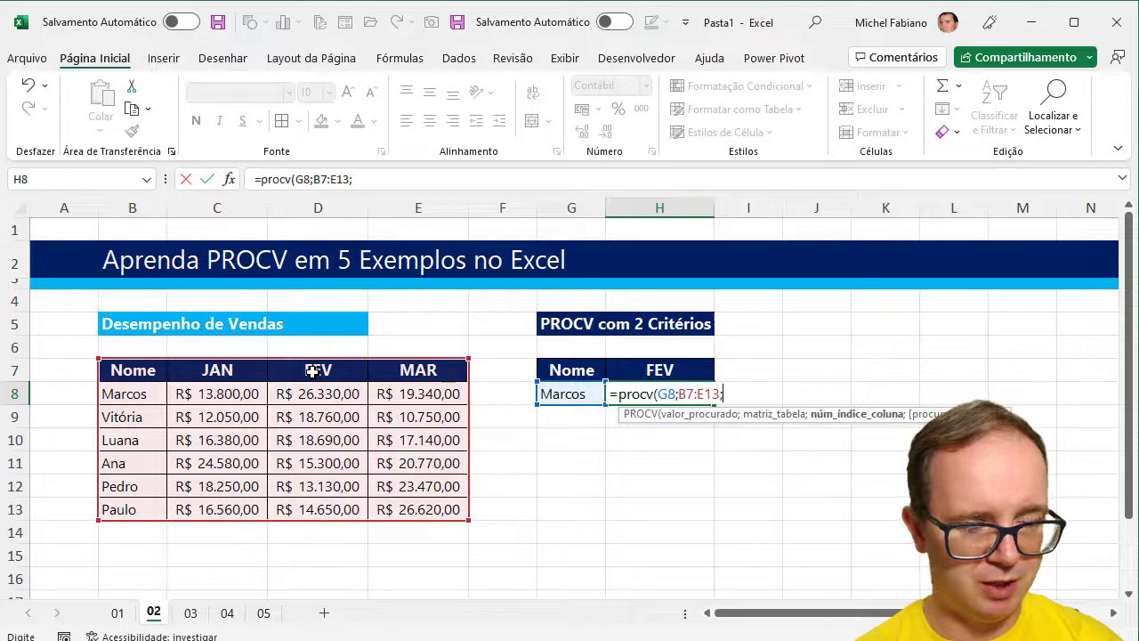
- Complete the H8 formula with CORRESP(H7;B7:E7;0) as the column index and 0 for an exact match
{"action": "type", "text": "cor"}
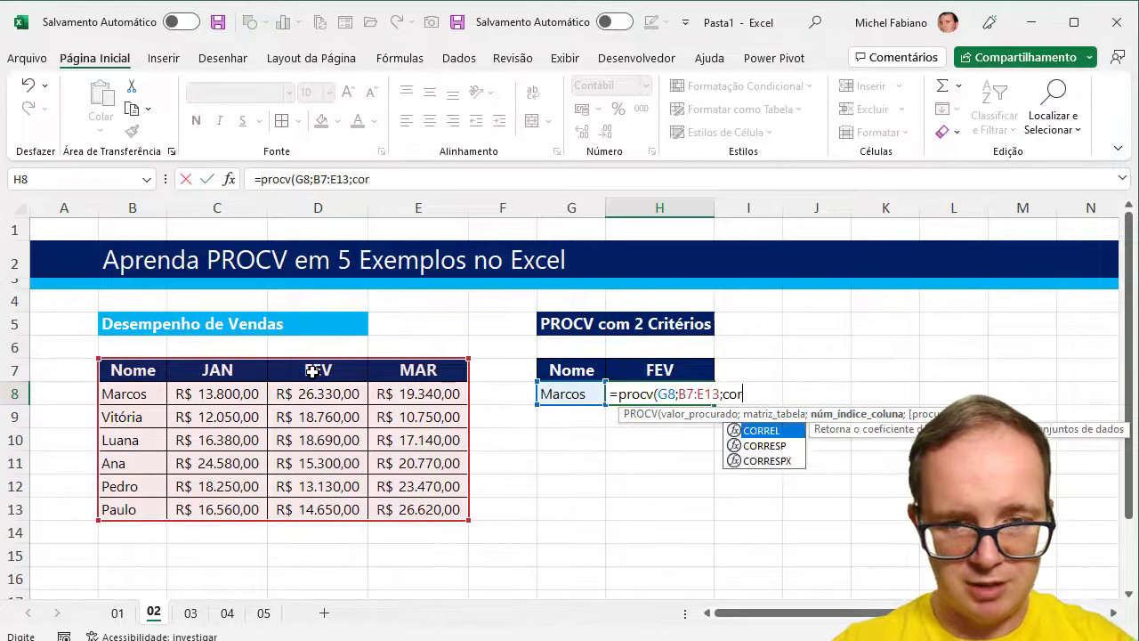
{"action": "type", "text": "resp("}
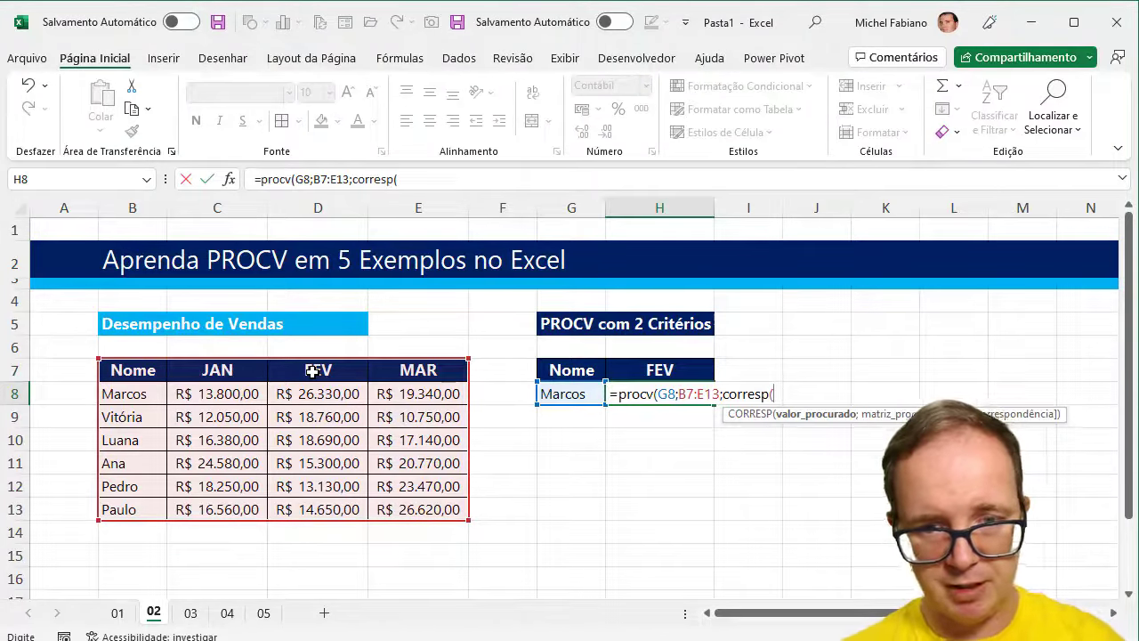
{"action": "left_click", "coordinate": [635, 370]}
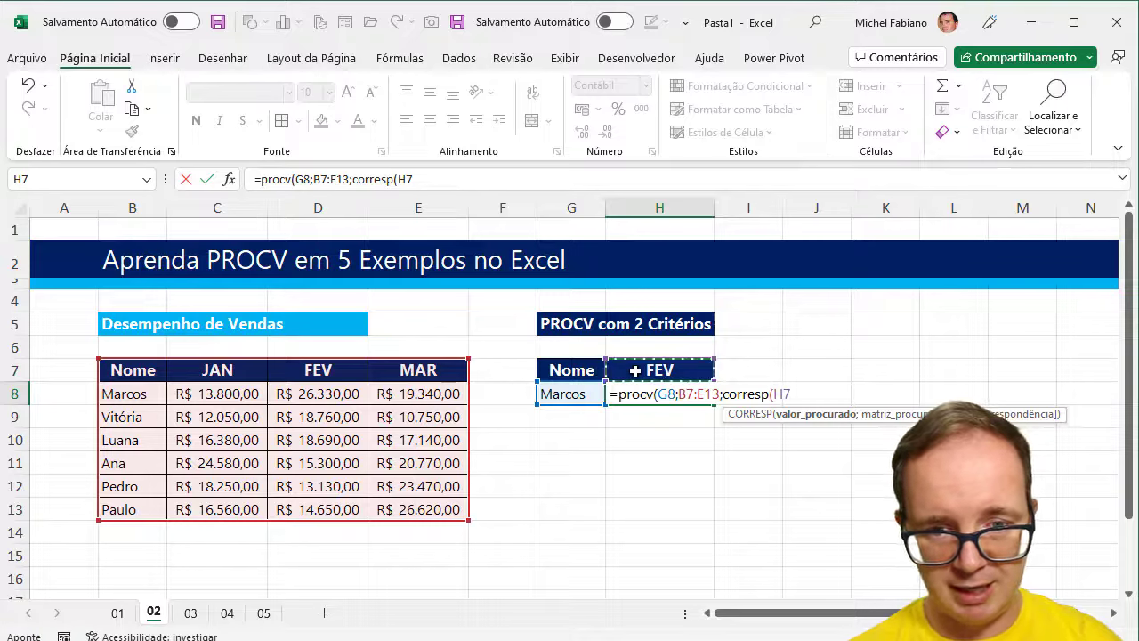
{"action": "type", "text": ";"}
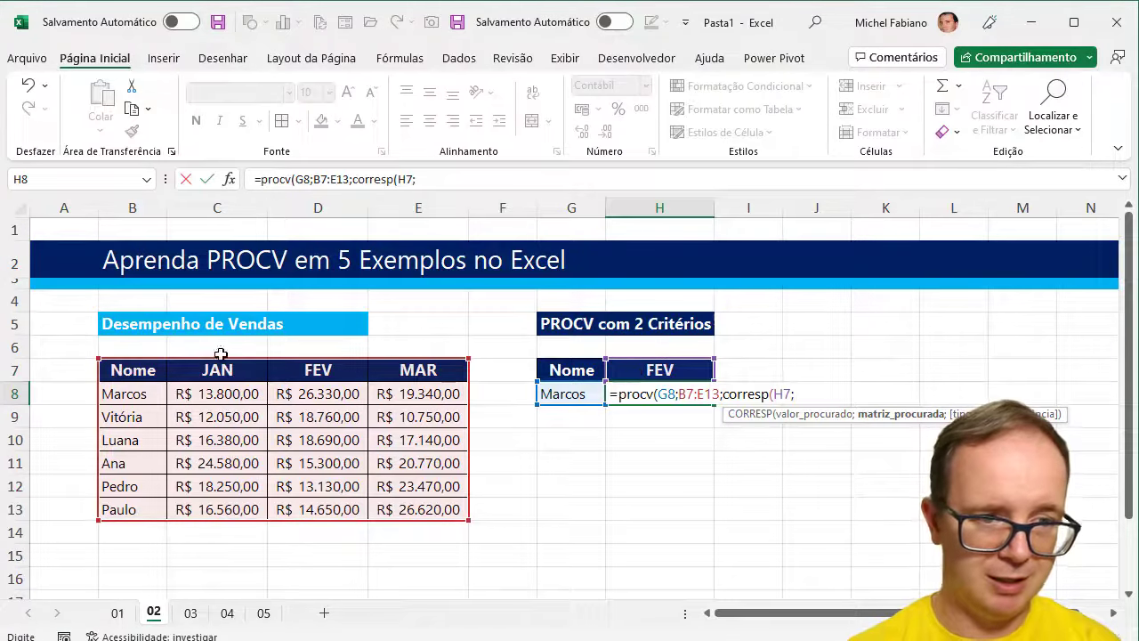
{"action": "left_click_drag", "start_coordinate": [147, 370], "coordinate": [427, 372]}
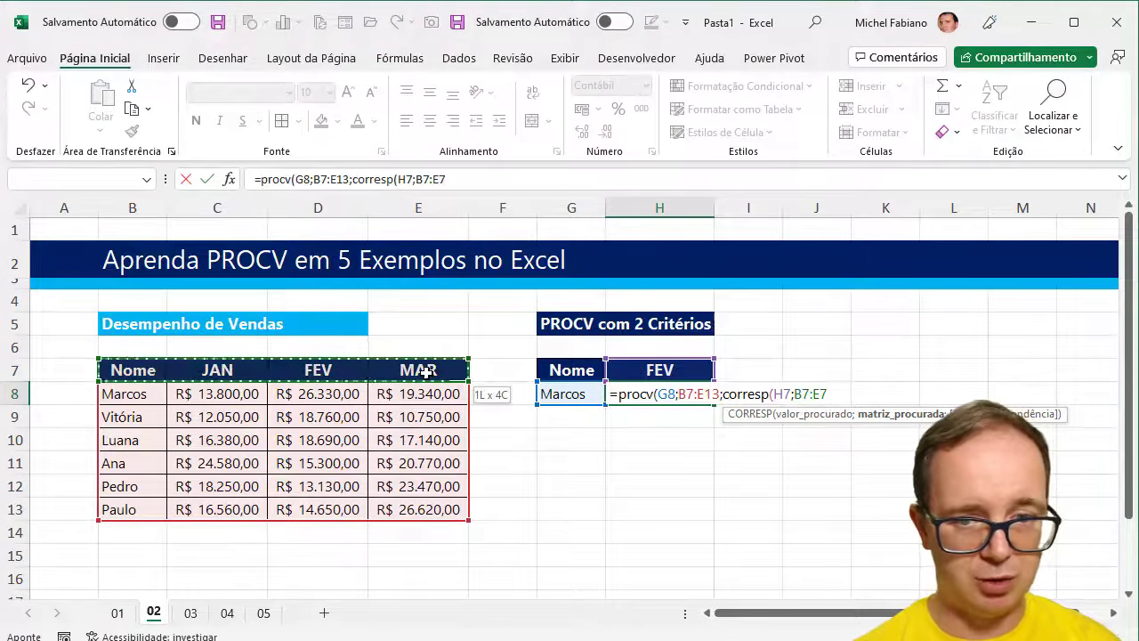
{"action": "type", "text": ";0"}
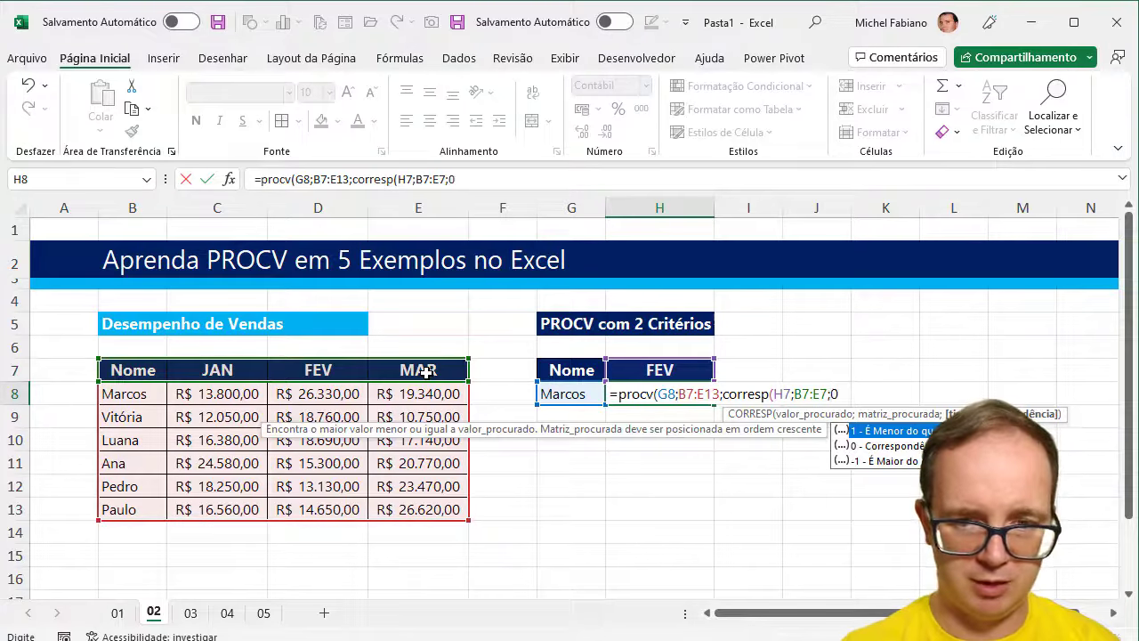
{"action": "type", "text": ")"}
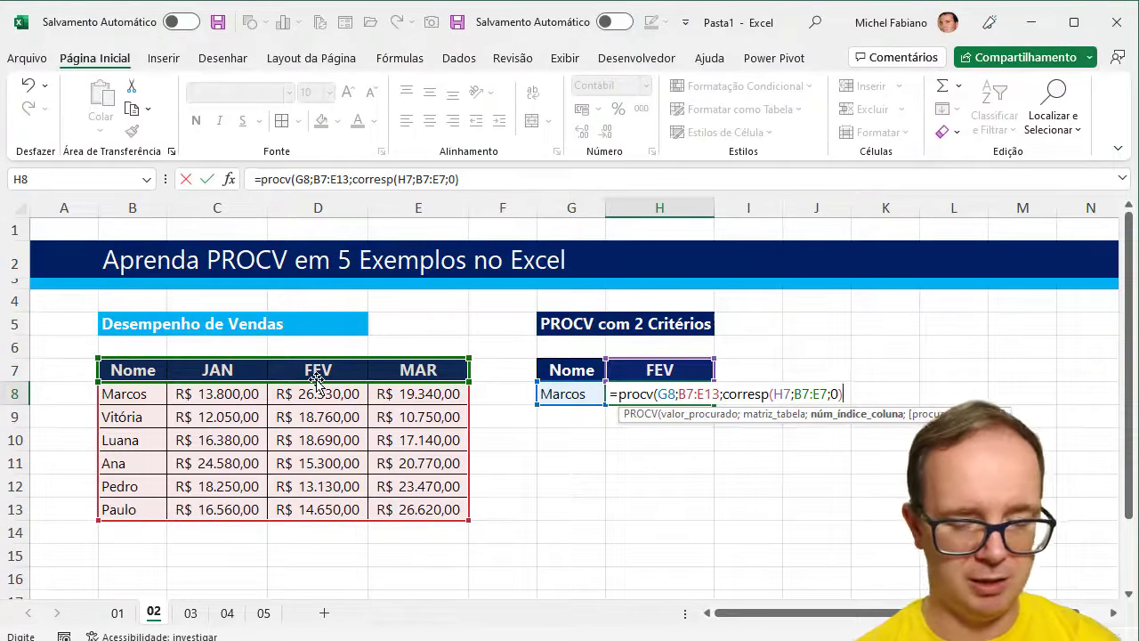
{"action": "type", "text": ";0)"}
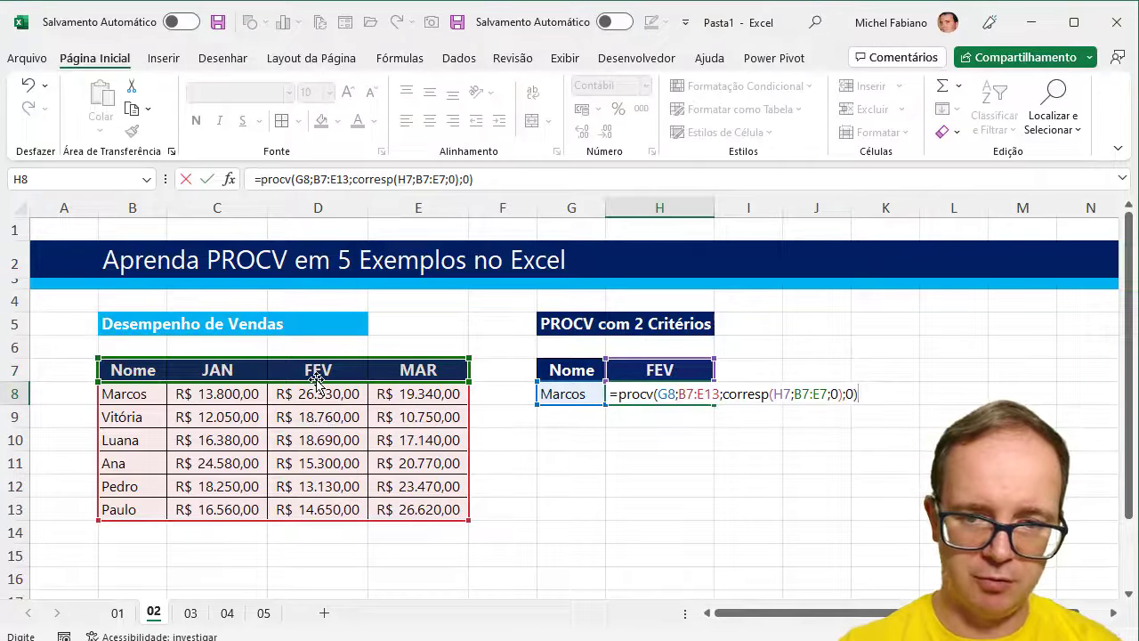
{"action": "key", "text": "Return"}
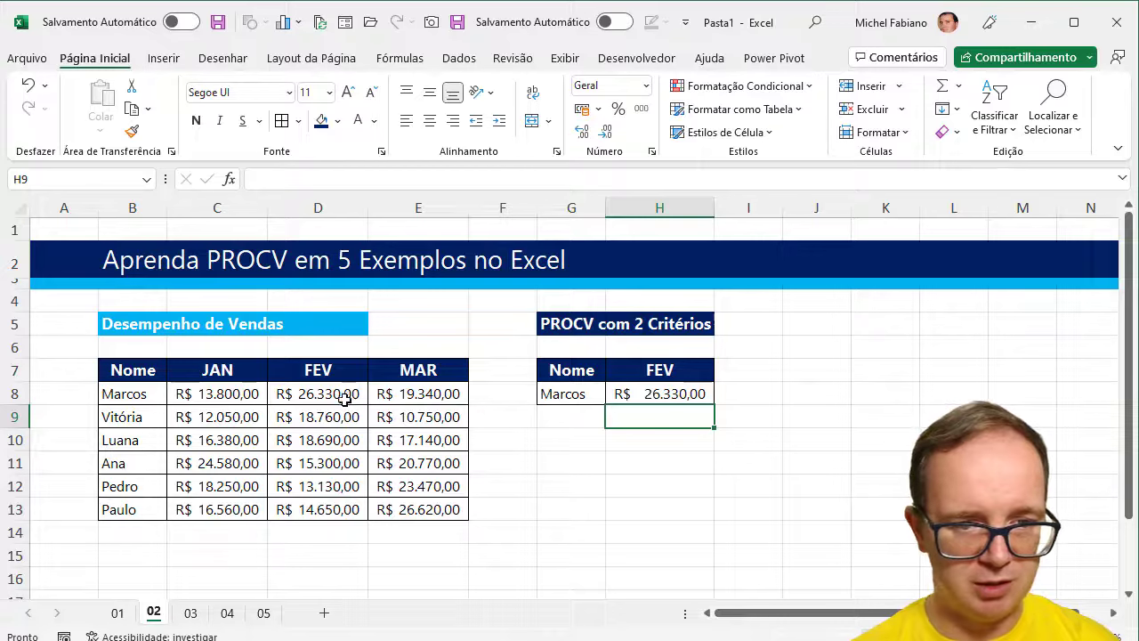
- Test the two-criteria lookup by setting H7 to MAR and G8 to the row 13 salesperson's name
{"action": "left_click", "coordinate": [647, 370]}
{"action": "type", "text": "M"}
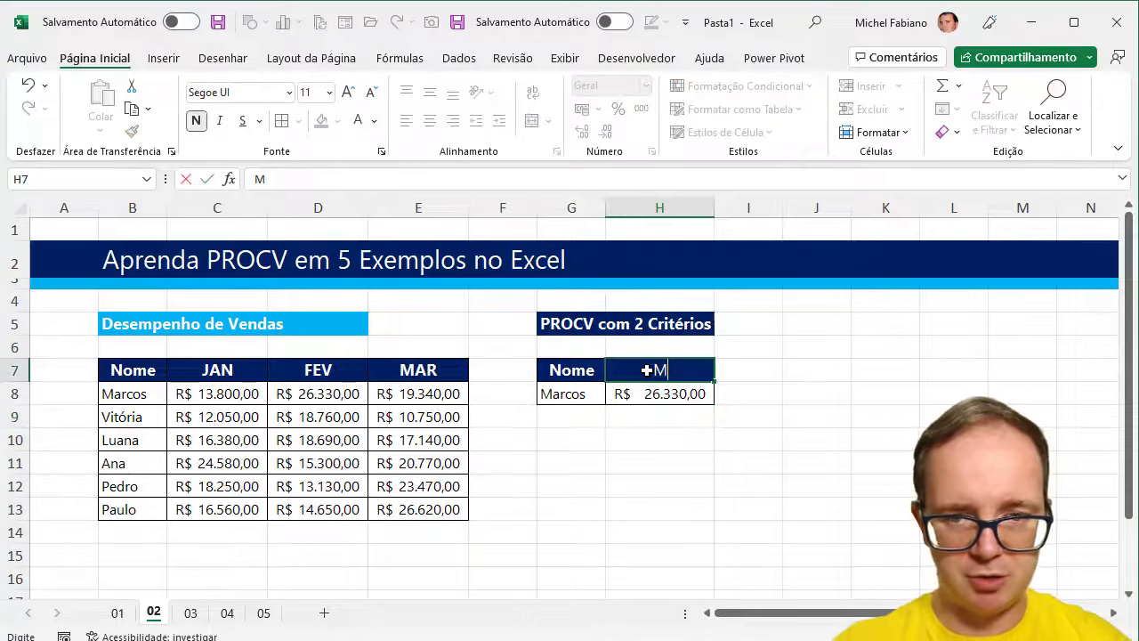
{"action": "type", "text": "AR"}
{"action": "key", "text": "Return"}
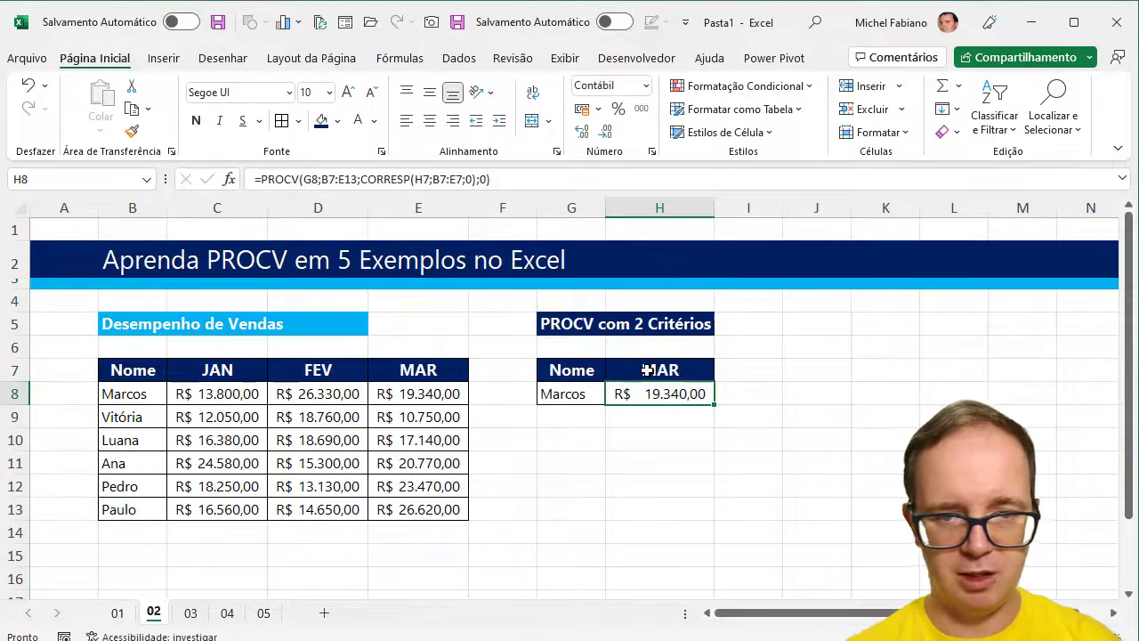
{"action": "left_click", "coordinate": [566, 394]}
{"action": "type", "text": "Paulo"}
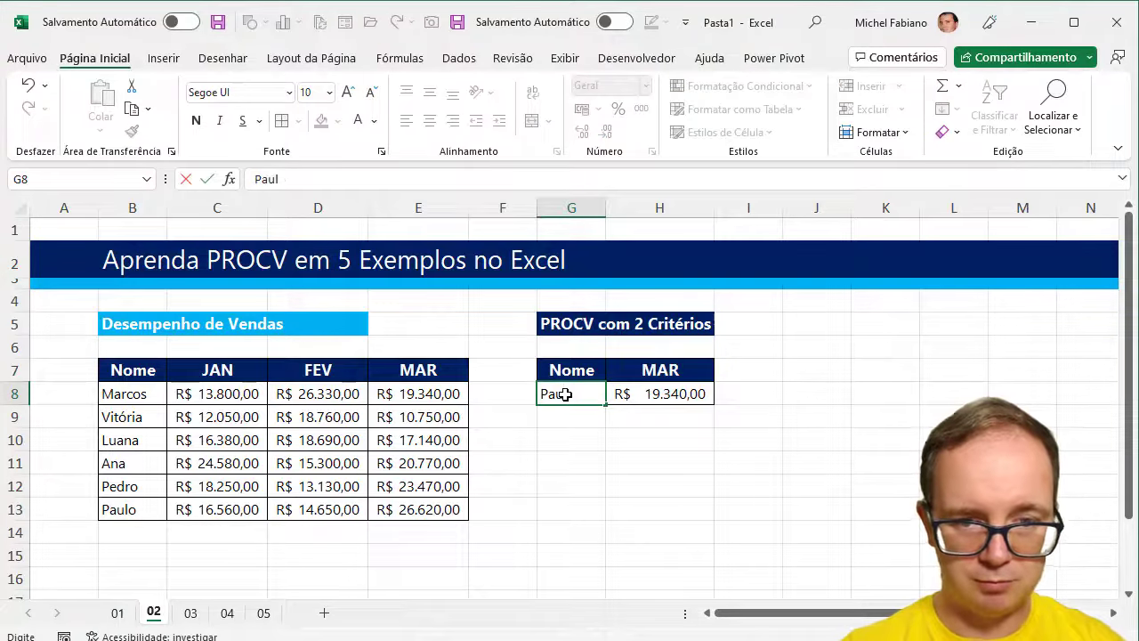
{"action": "key", "text": "Return"}
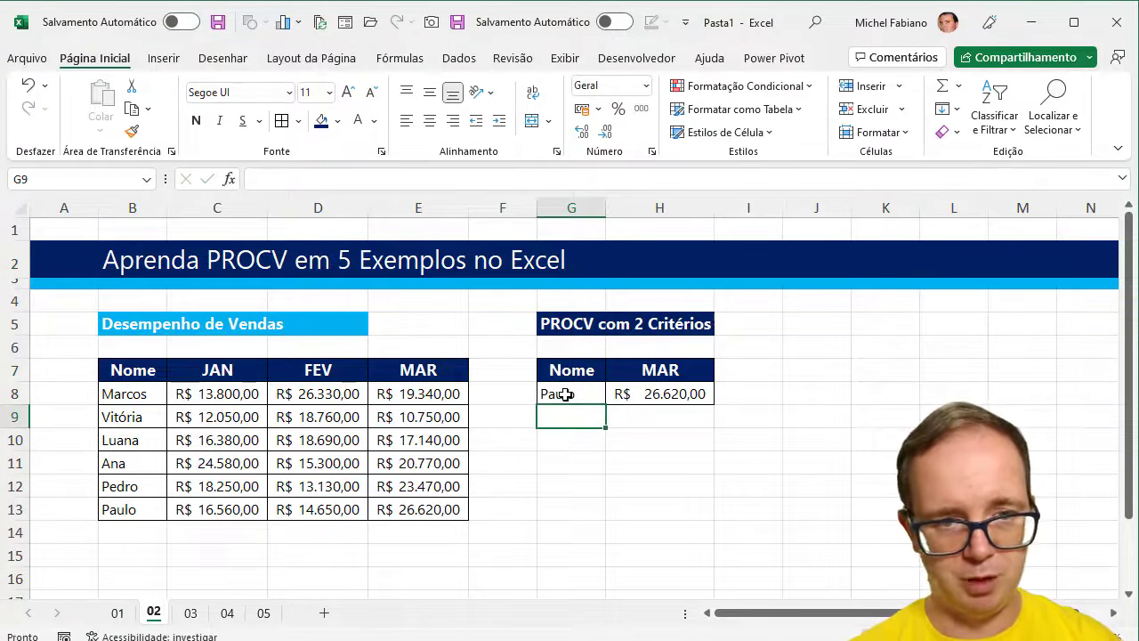
- Enter =CORRESP(H7;B7:E7;0) in H10 to get the column position of the heading in H7
{"action": "left_click", "coordinate": [638, 434]}
{"action": "type", "text": "="}
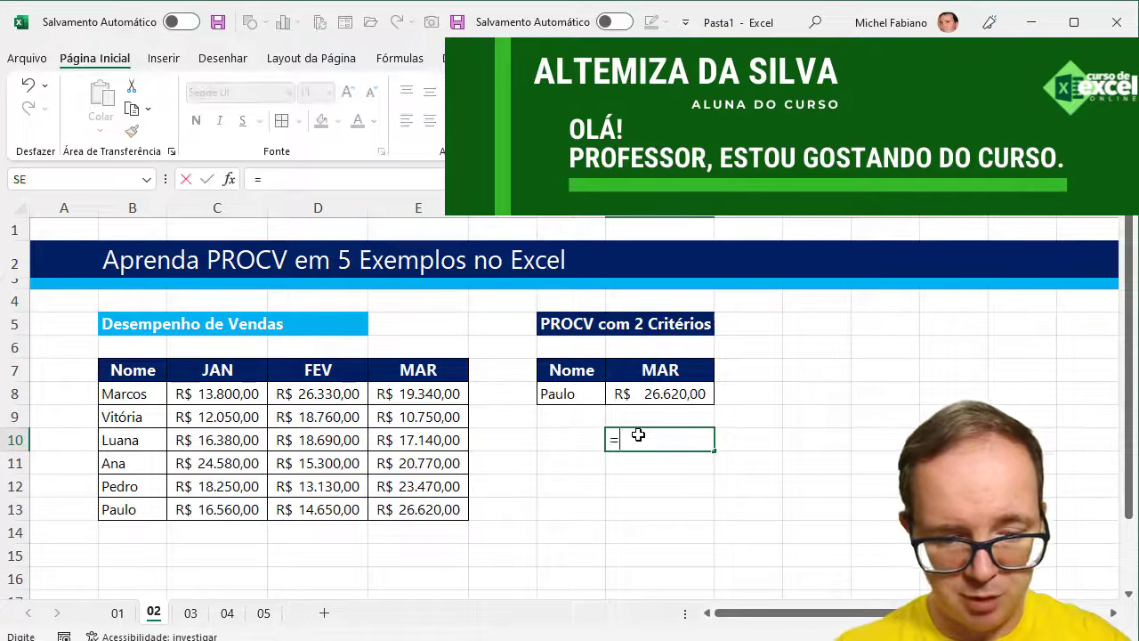
{"action": "type", "text": "corresp("}
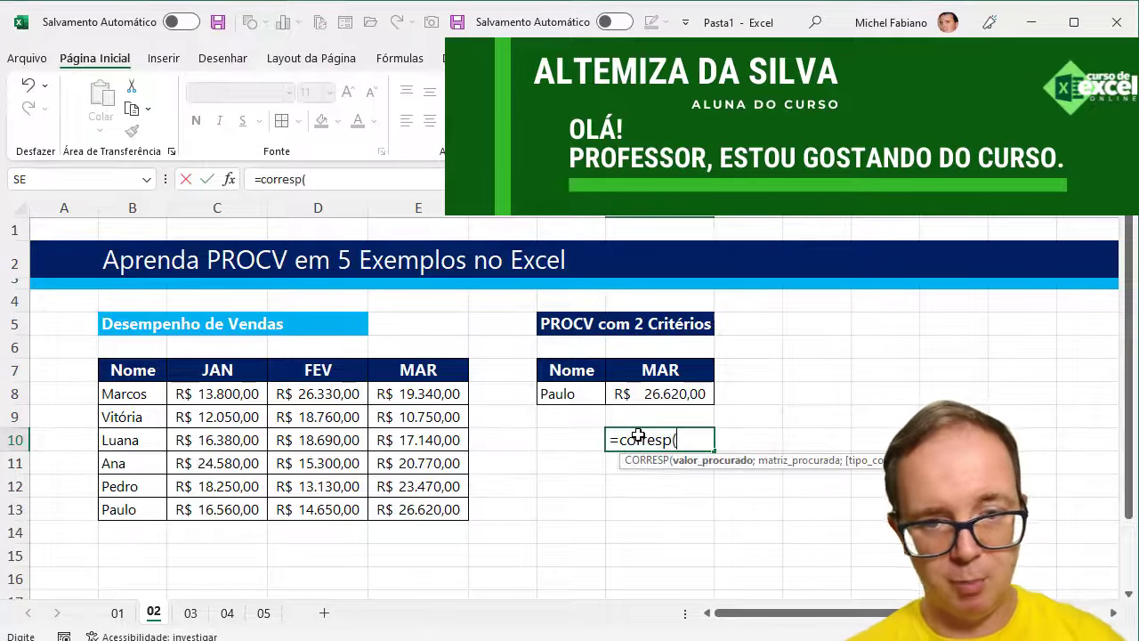
{"action": "type", "text": ";"}
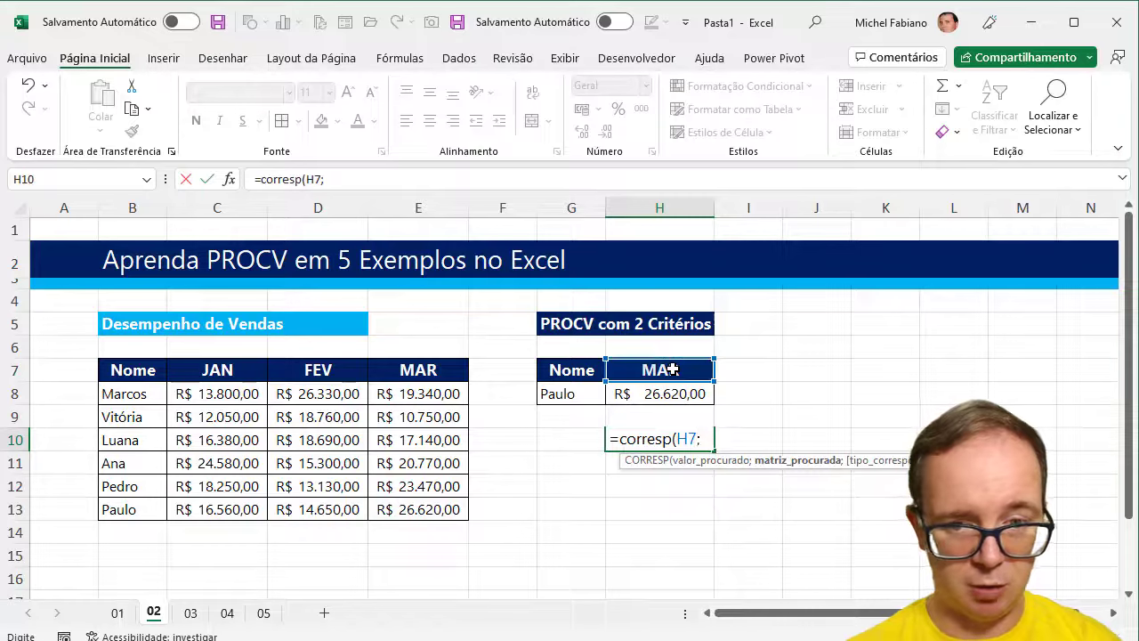
{"action": "left_click", "coordinate": [140, 370]}
{"action": "left_click_drag", "start_coordinate": [141, 371], "coordinate": [431, 367]}
{"action": "type", "text": ";"}
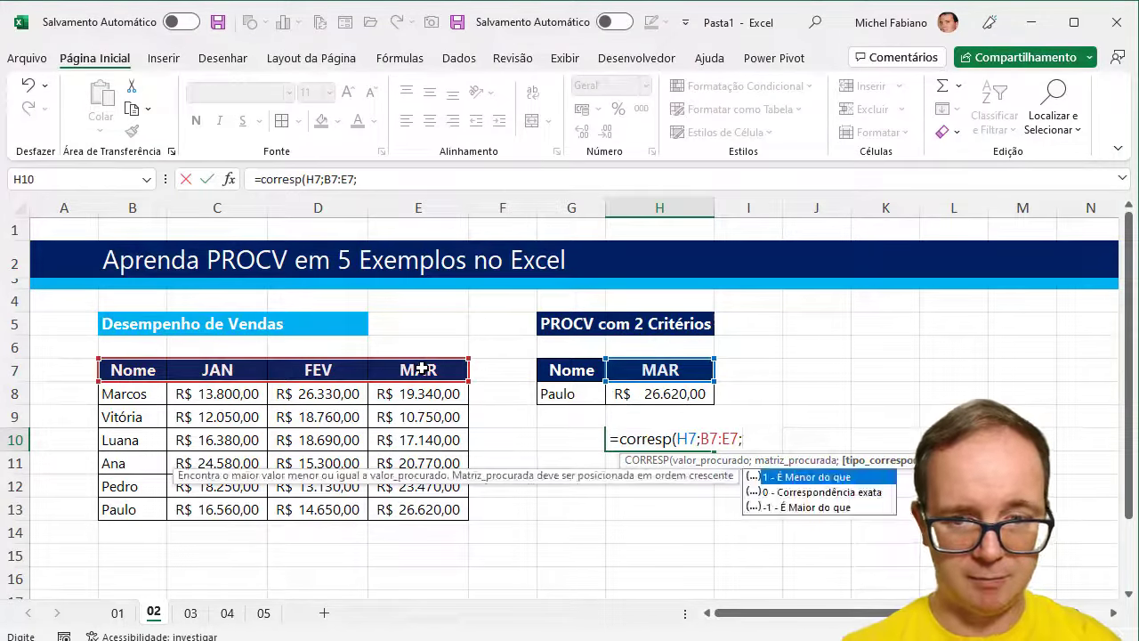
{"action": "type", "text": "0)"}
{"action": "key", "text": "Return"}
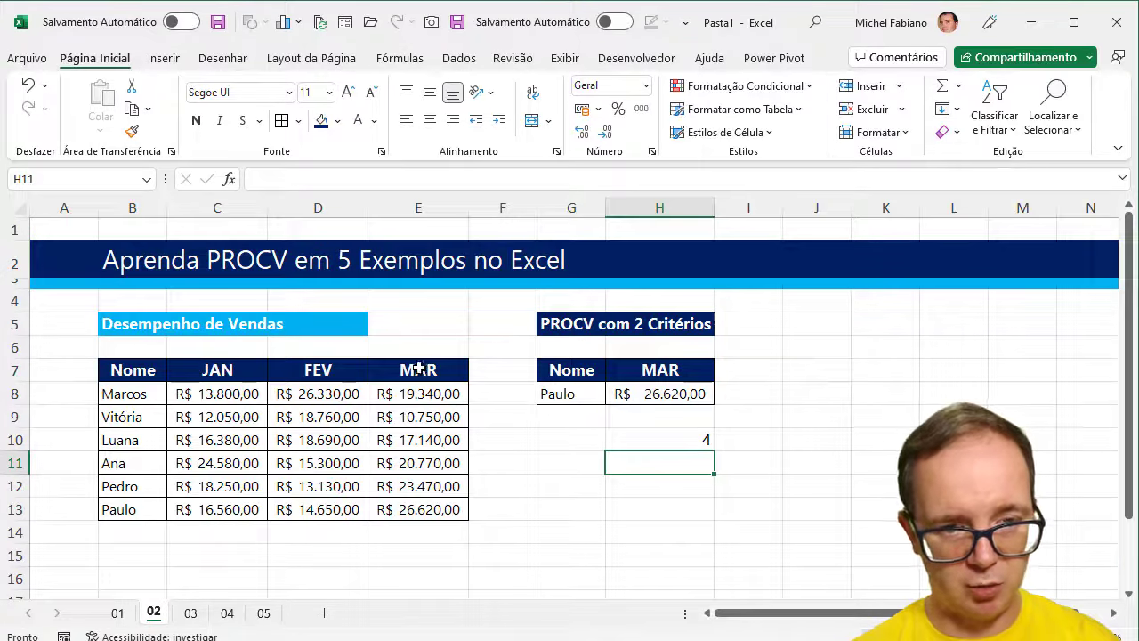
- Test the two-criteria lookup and the column position by setting the H7 heading to fev, jan and nome in turn
{"action": "left_click", "coordinate": [647, 368]}
{"action": "type", "text": "fev"}
{"action": "key", "text": "Return"}
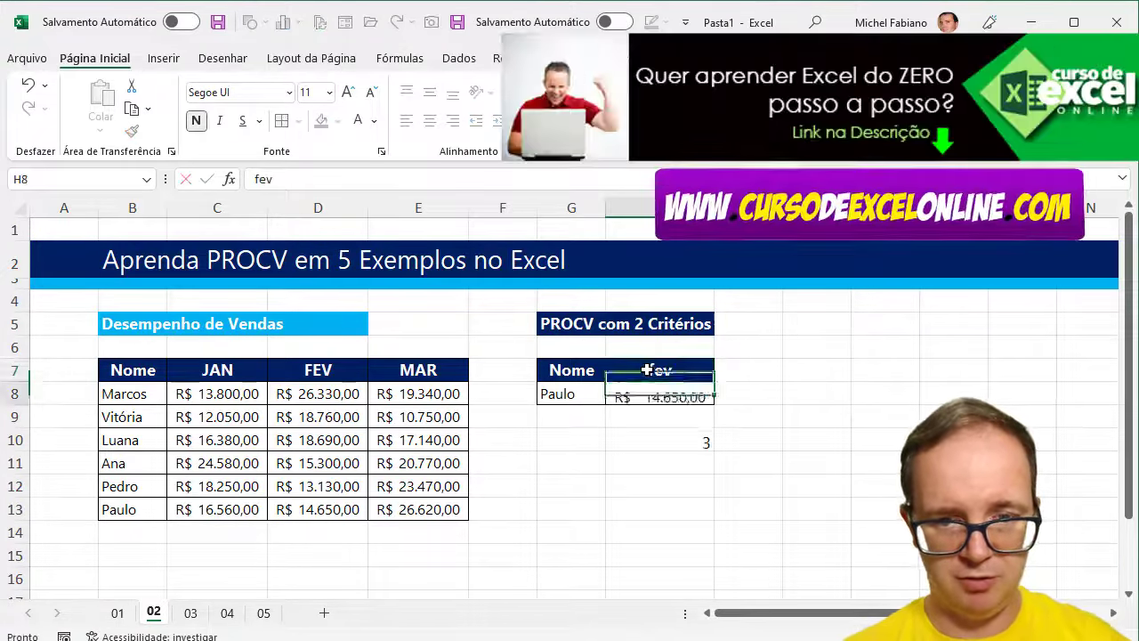
{"action": "left_click", "coordinate": [647, 369]}
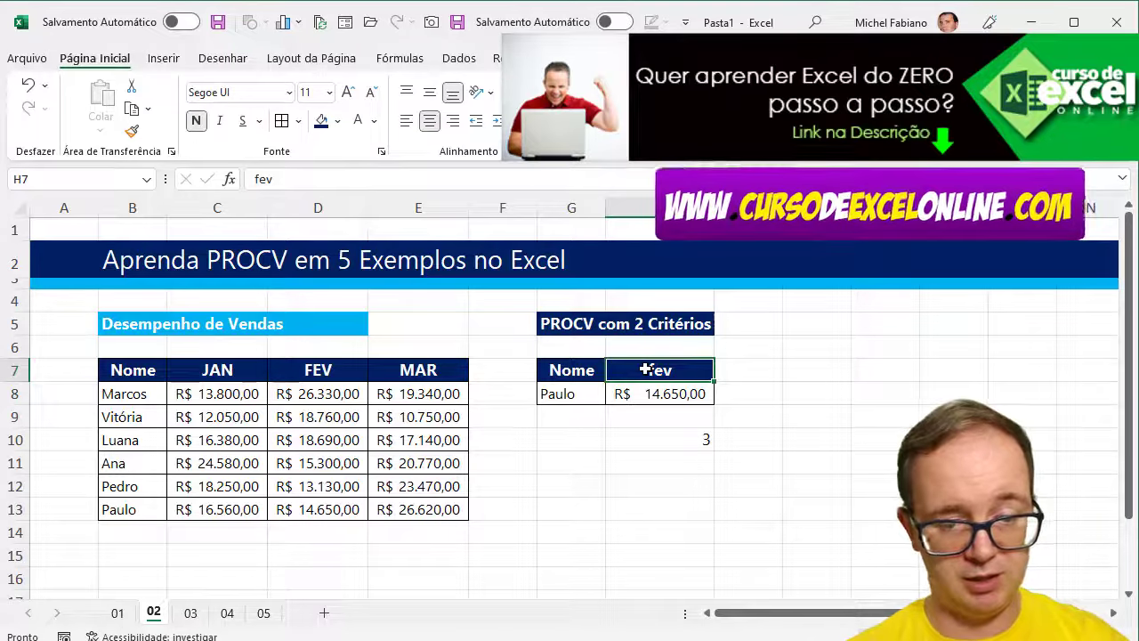
{"action": "type", "text": "jan"}
{"action": "key", "text": "Return"}
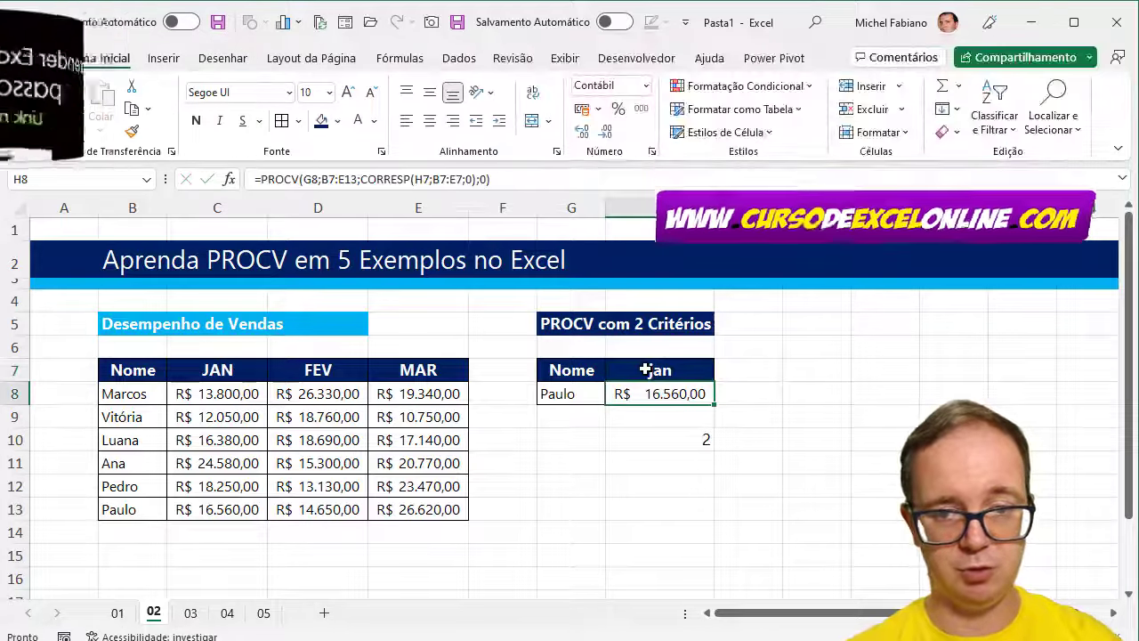
{"action": "left_click", "coordinate": [647, 369]}
{"action": "type", "text": "nome"}
{"action": "key", "text": "Return"}
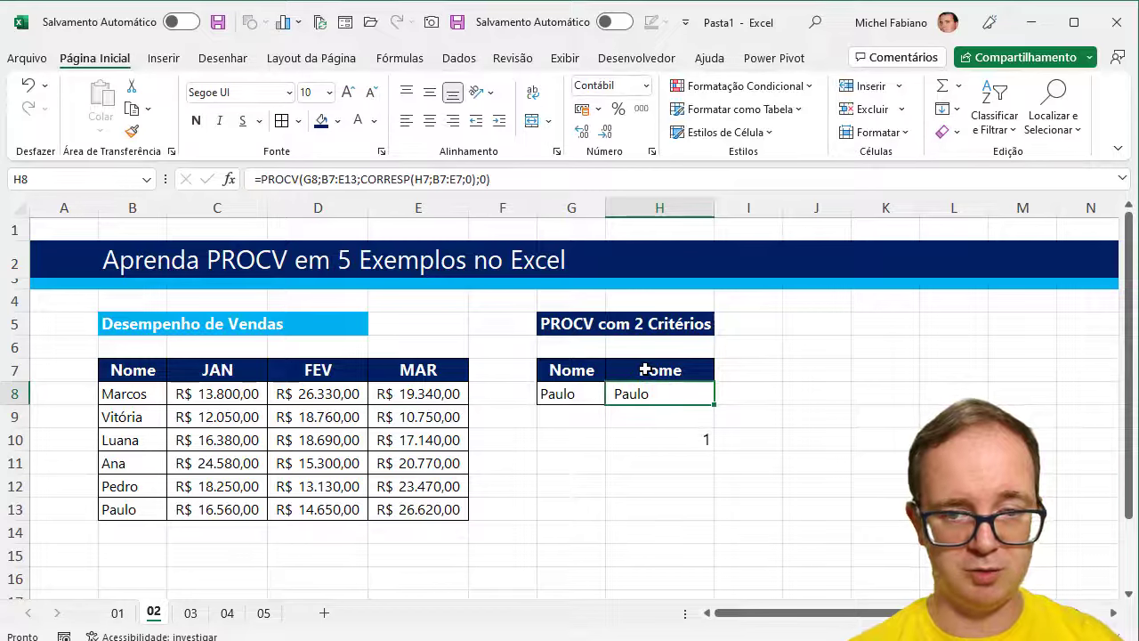
- Set the H7 heading to jan and display the PROCV formula in H8
{"action": "left_click", "coordinate": [647, 369]}
{"action": "type", "text": "jan"}
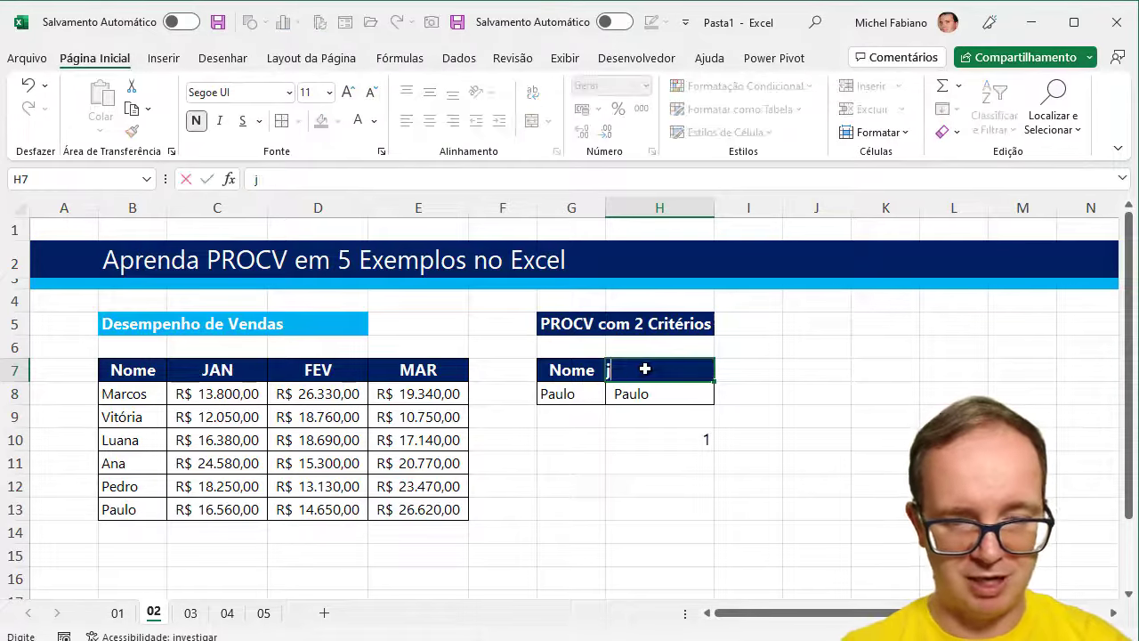
{"action": "key", "text": "Return"}
{"action": "left_click", "coordinate": [647, 369]}
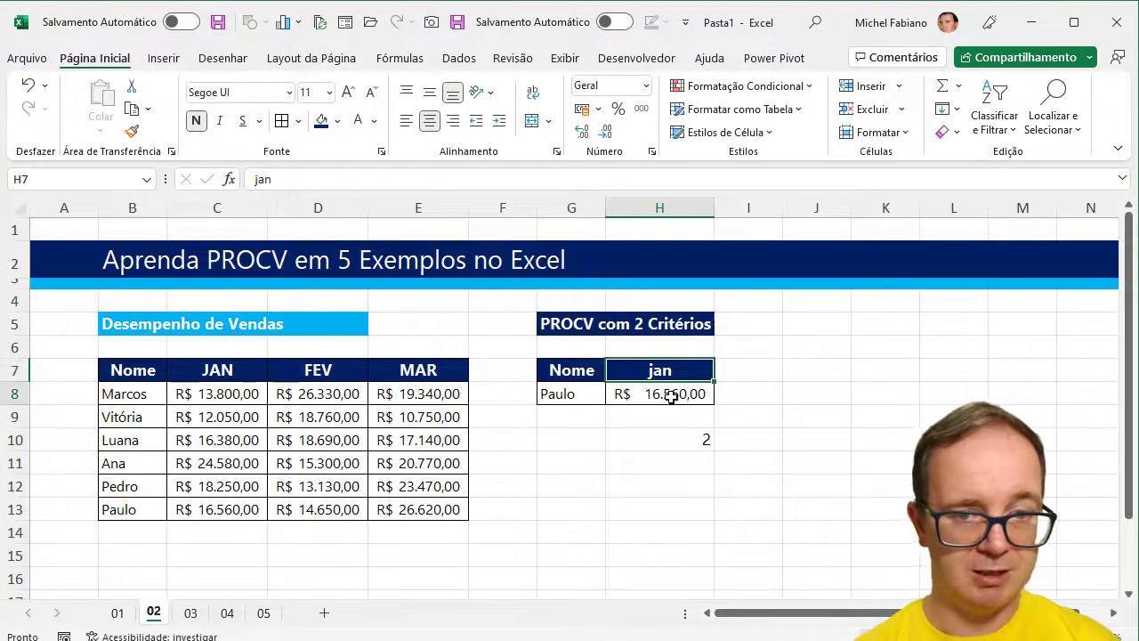
{"action": "left_click", "coordinate": [672, 398]}
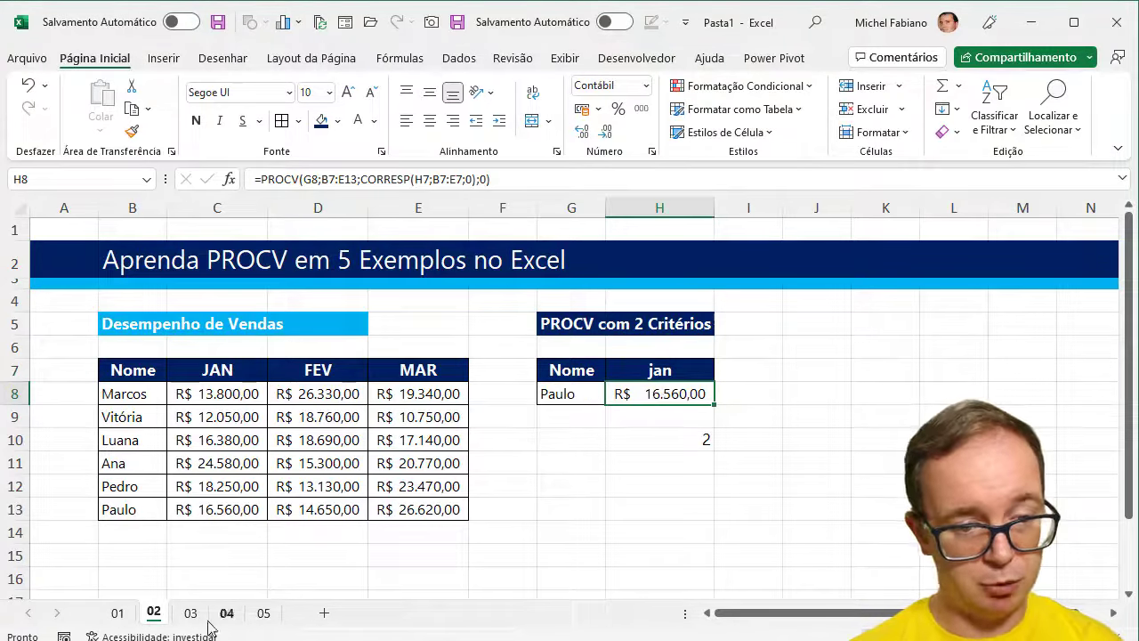
- Open sheet 03 and autofit columns C, F and I to show the SP, MG and RS sales values
{"action": "left_click", "coordinate": [192, 615]}
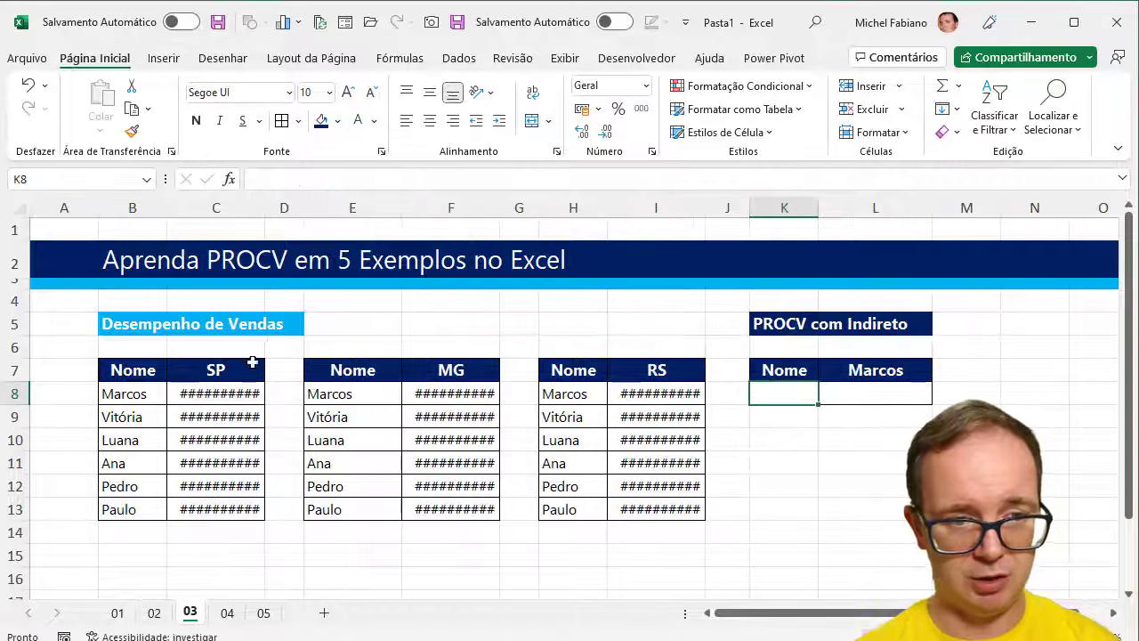
{"action": "left_click", "coordinate": [242, 210]}
{"action": "double_click", "coordinate": [260, 207]}
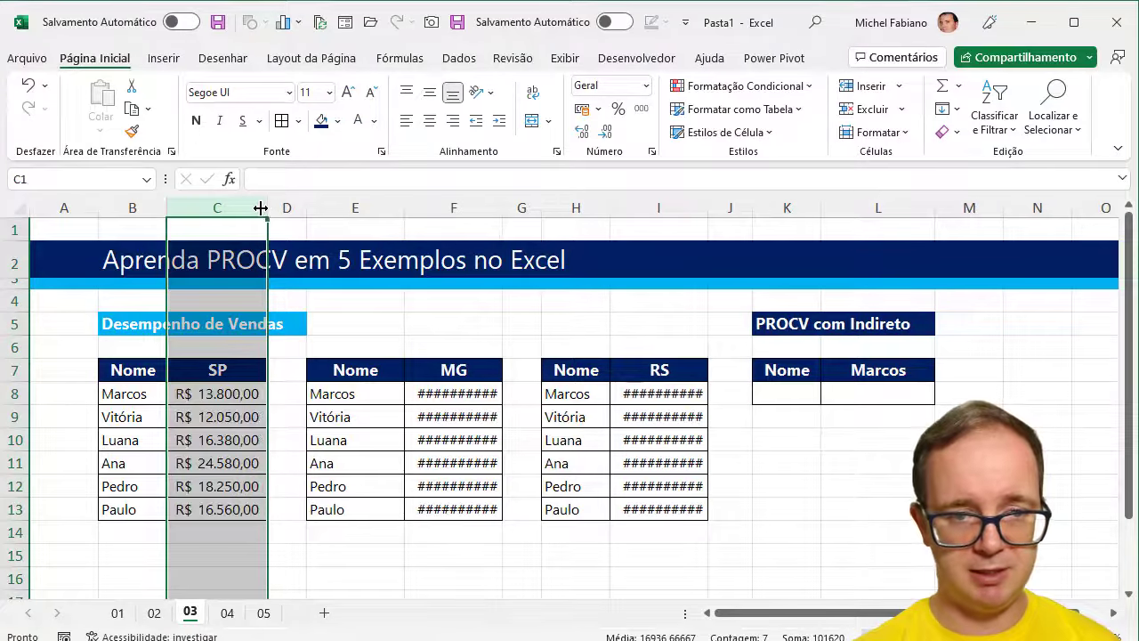
{"action": "double_click", "coordinate": [503, 208]}
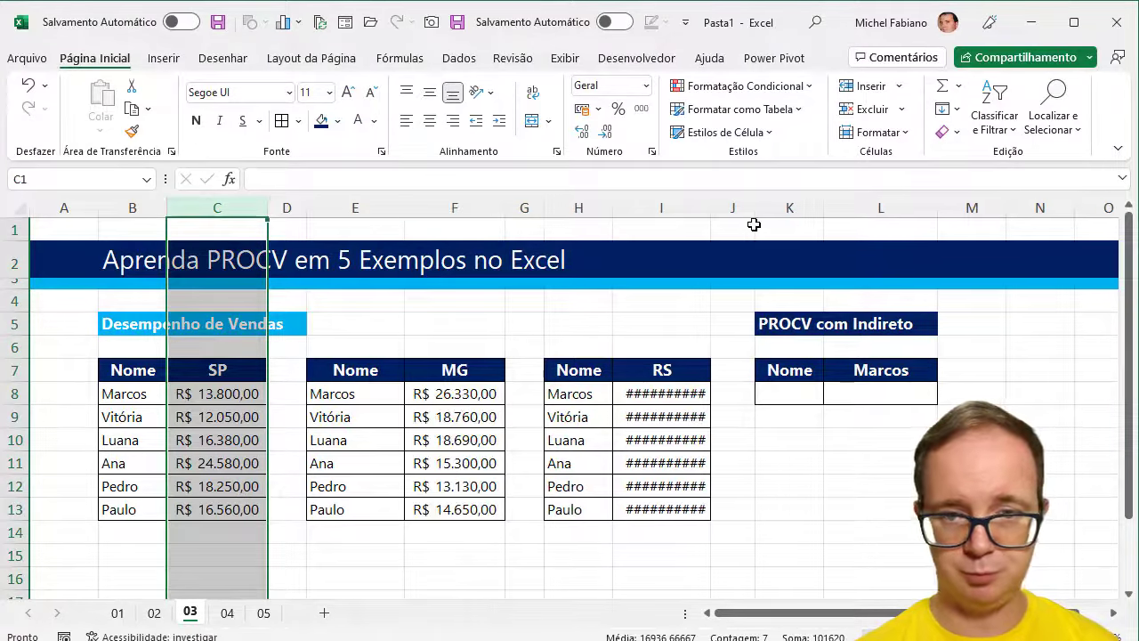
{"action": "double_click", "coordinate": [712, 205]}
- Narrow the spacer columns D and G together, as well as column A
{"action": "left_click", "coordinate": [524, 207]}
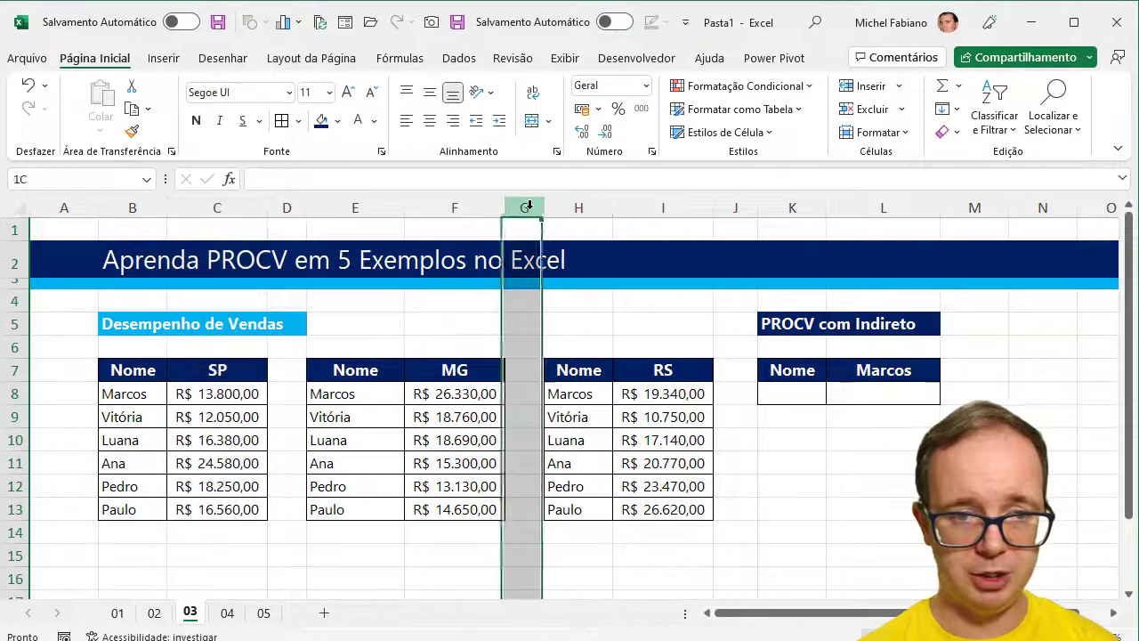
{"action": "left_click", "coordinate": [287, 208], "text": "ctrl"}
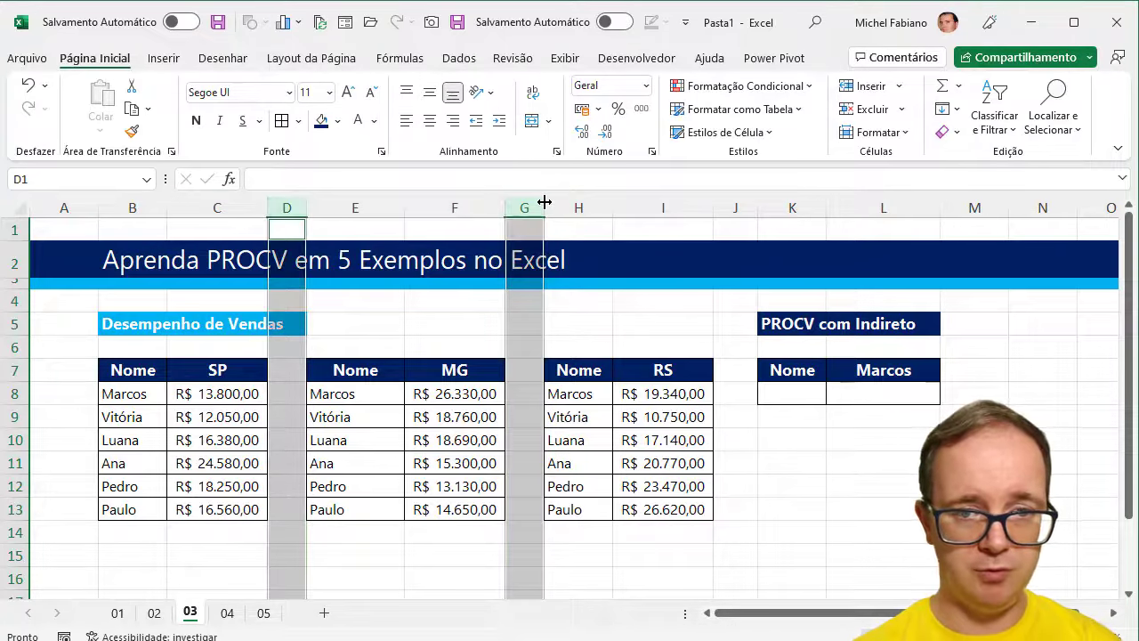
{"action": "left_click_drag", "start_coordinate": [544, 203], "coordinate": [528, 203]}
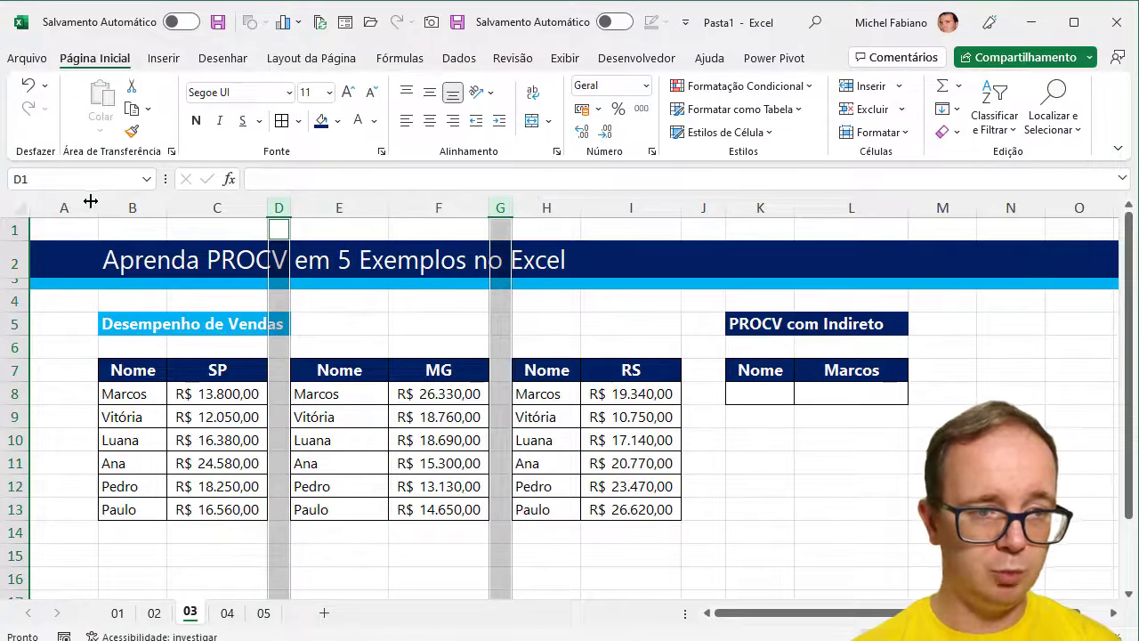
{"action": "left_click_drag", "start_coordinate": [98, 209], "coordinate": [74, 209]}
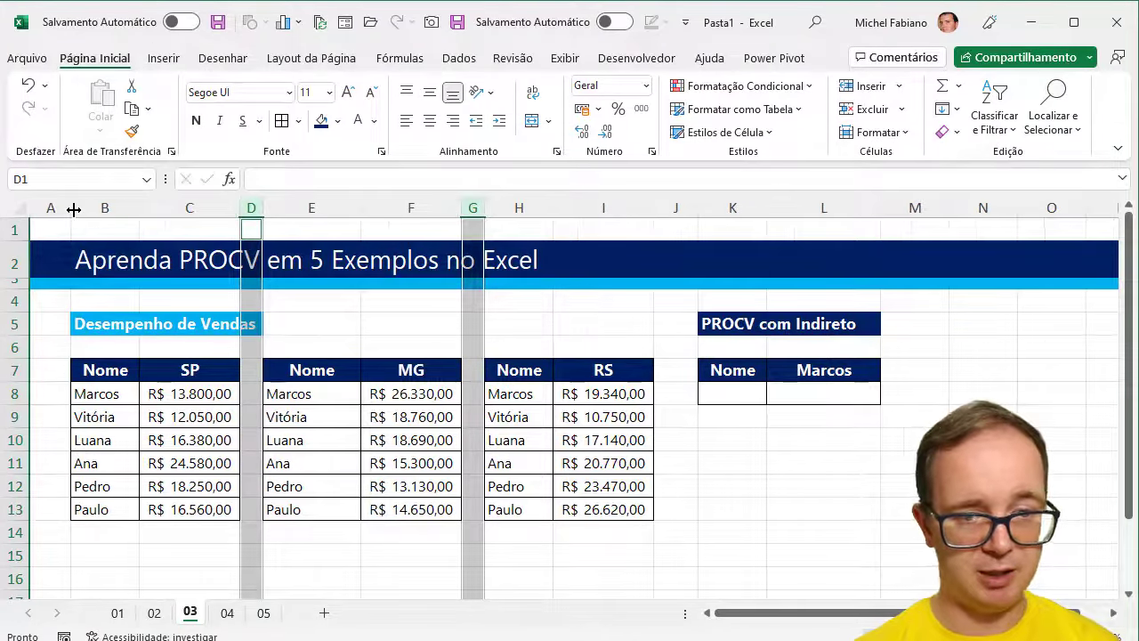
{"action": "left_click", "coordinate": [837, 416]}
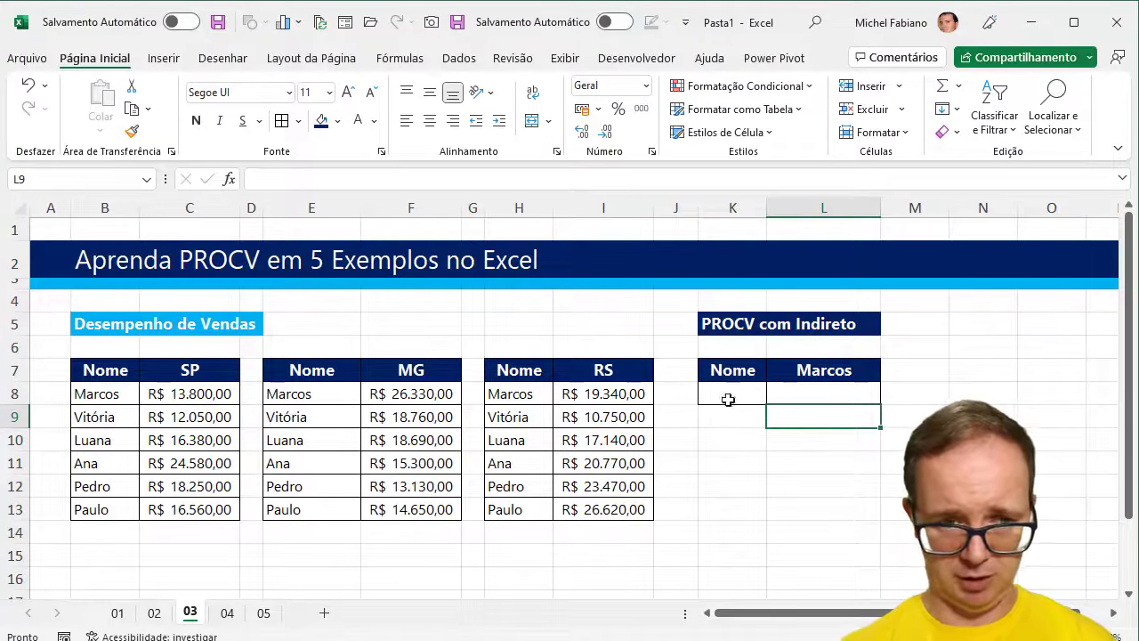
- Examine the SP, MG and RS sales ranges B7:C13, E7:F13 and H7:I13 one after another
{"action": "left_click_drag", "start_coordinate": [94, 372], "coordinate": [182, 509]}
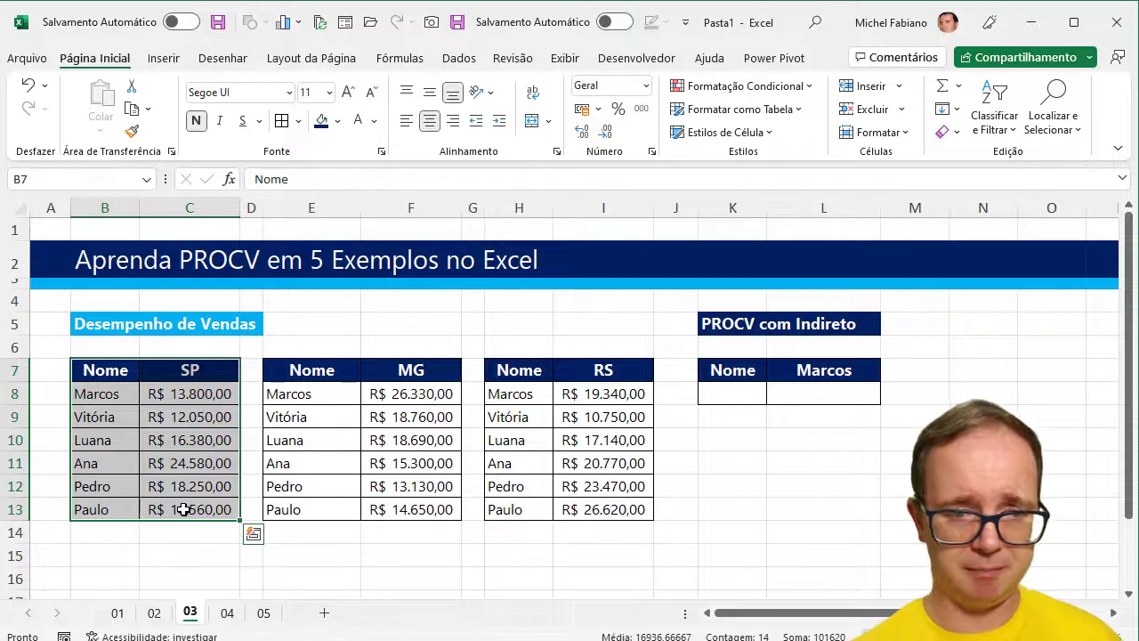
{"action": "left_click", "coordinate": [308, 392]}
{"action": "left_click", "coordinate": [331, 375]}
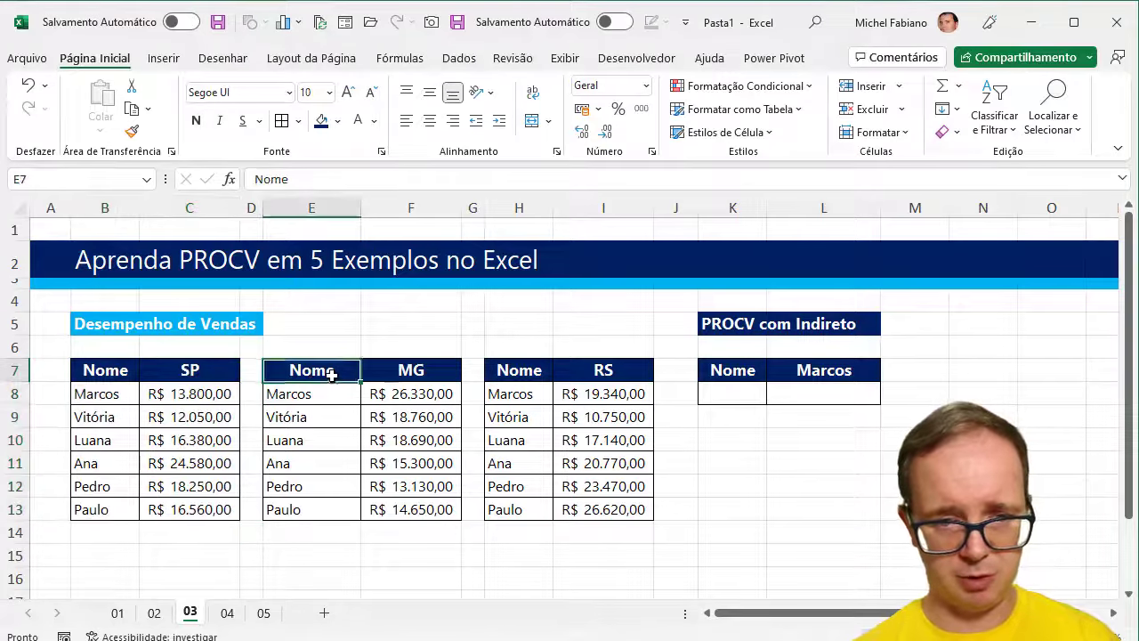
{"action": "left_click_drag", "start_coordinate": [331, 374], "coordinate": [381, 515]}
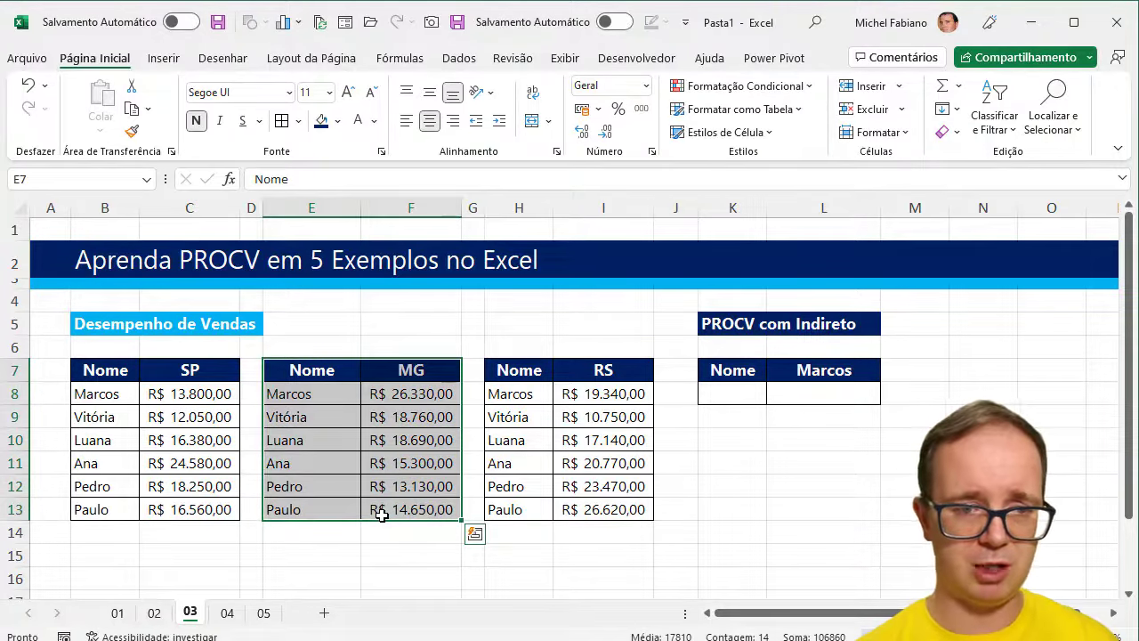
{"action": "left_click_drag", "start_coordinate": [531, 368], "coordinate": [569, 503]}
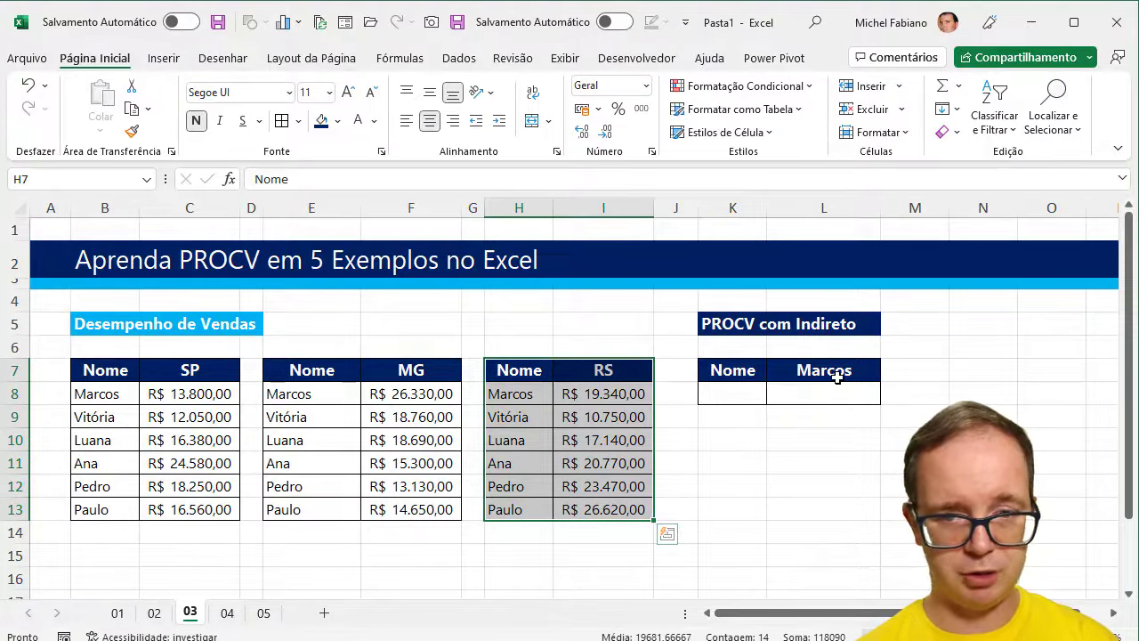
- Enter MG in K8 as the state to look up
{"action": "left_click", "coordinate": [718, 393]}
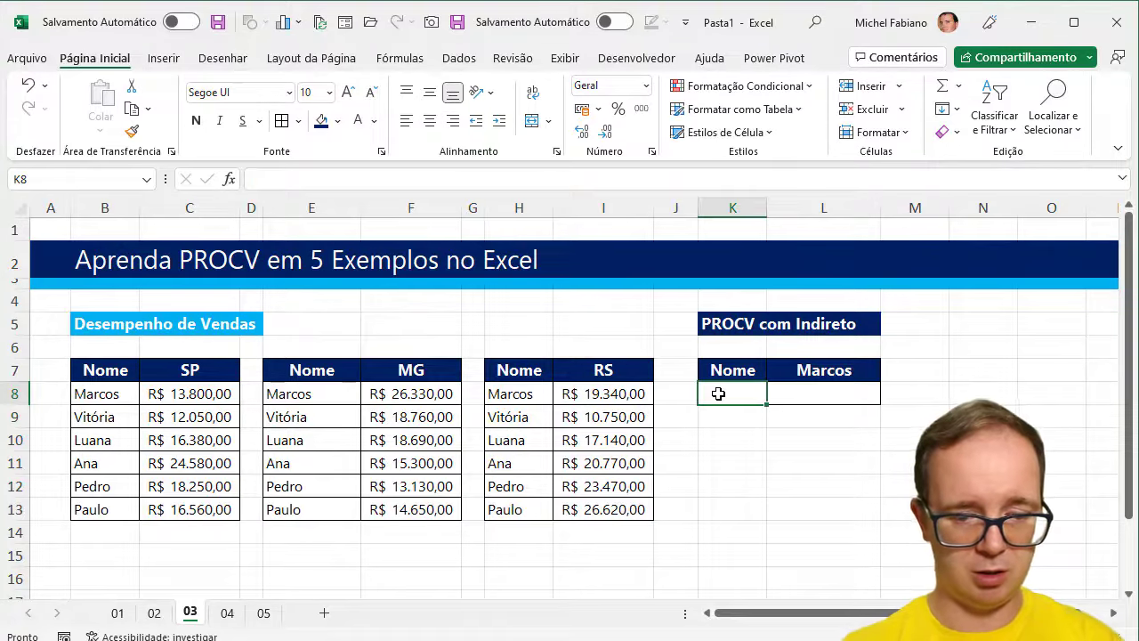
{"action": "type", "text": "MG"}
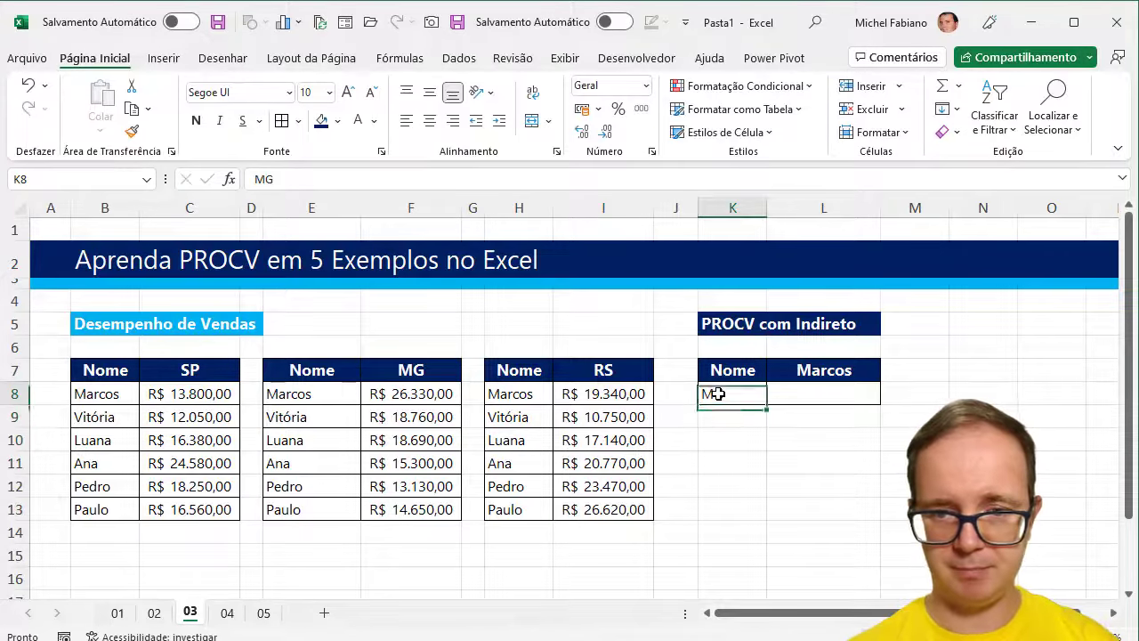
{"action": "key", "text": "Tab"}
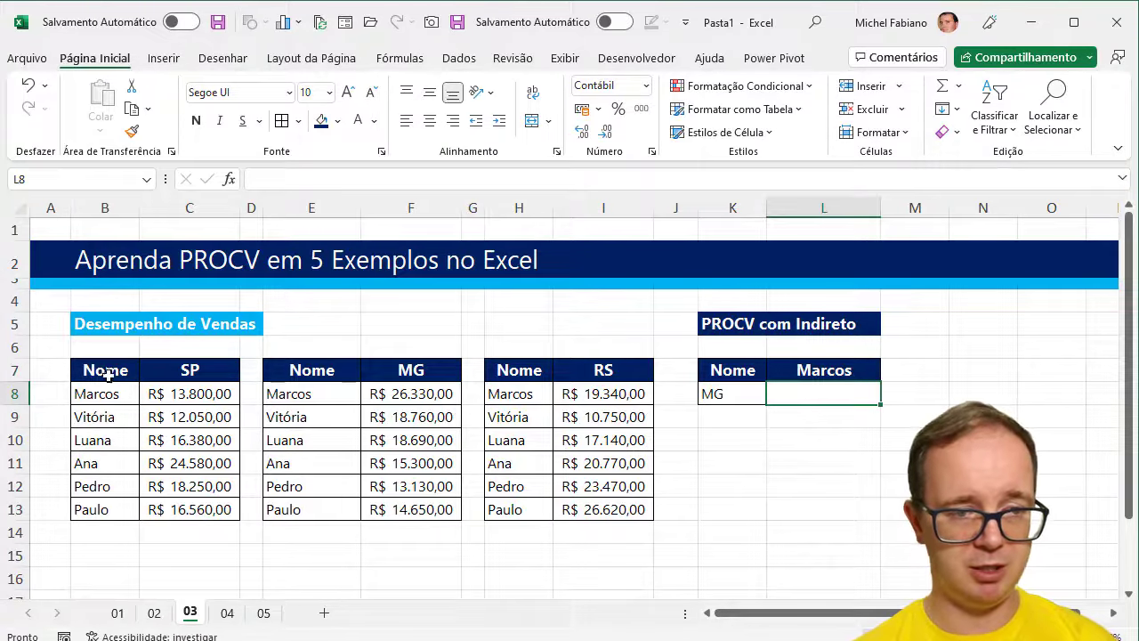
- Convert the range B7:C13 into a table with headers and name it SP
{"action": "mouse_move", "coordinate": [103, 374]}
{"action": "left_mouse_down"}
{"action": "mouse_move", "coordinate": [163, 415]}
{"action": "mouse_move", "coordinate": [187, 502]}
{"action": "left_mouse_up"}
{"action": "left_click", "coordinate": [169, 57]}
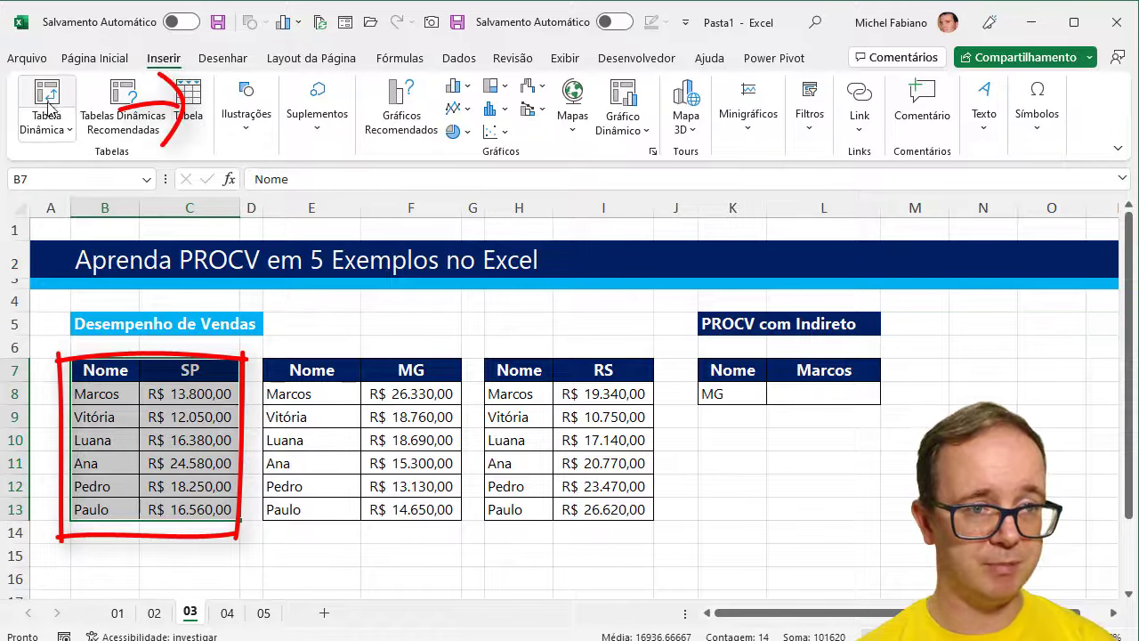
{"action": "left_click", "coordinate": [189, 105]}
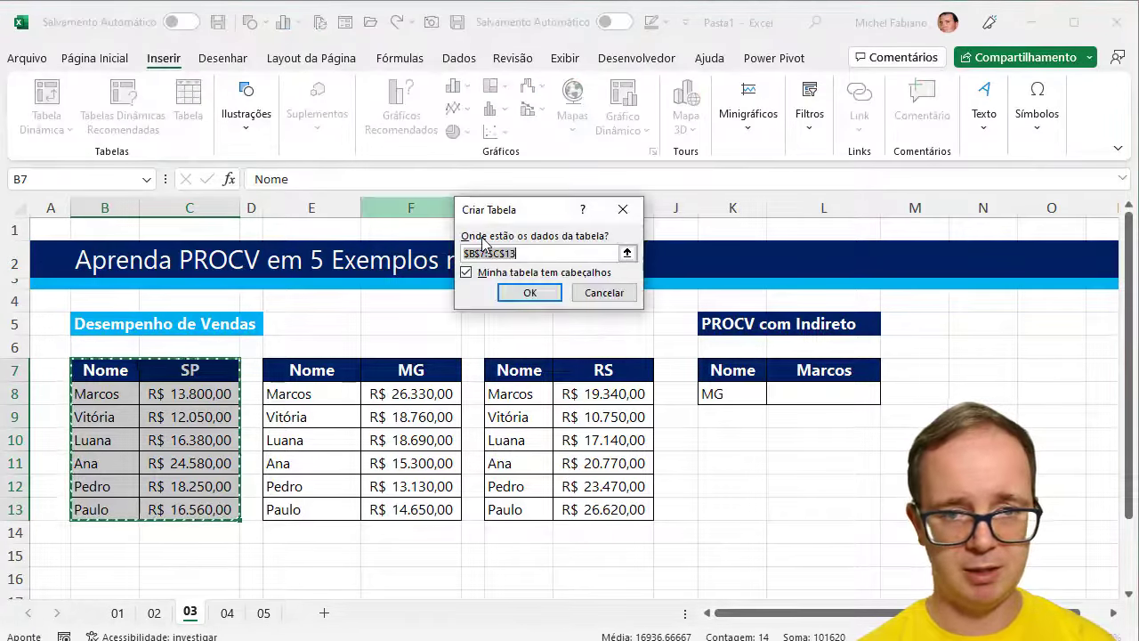
{"action": "left_click", "coordinate": [530, 294]}
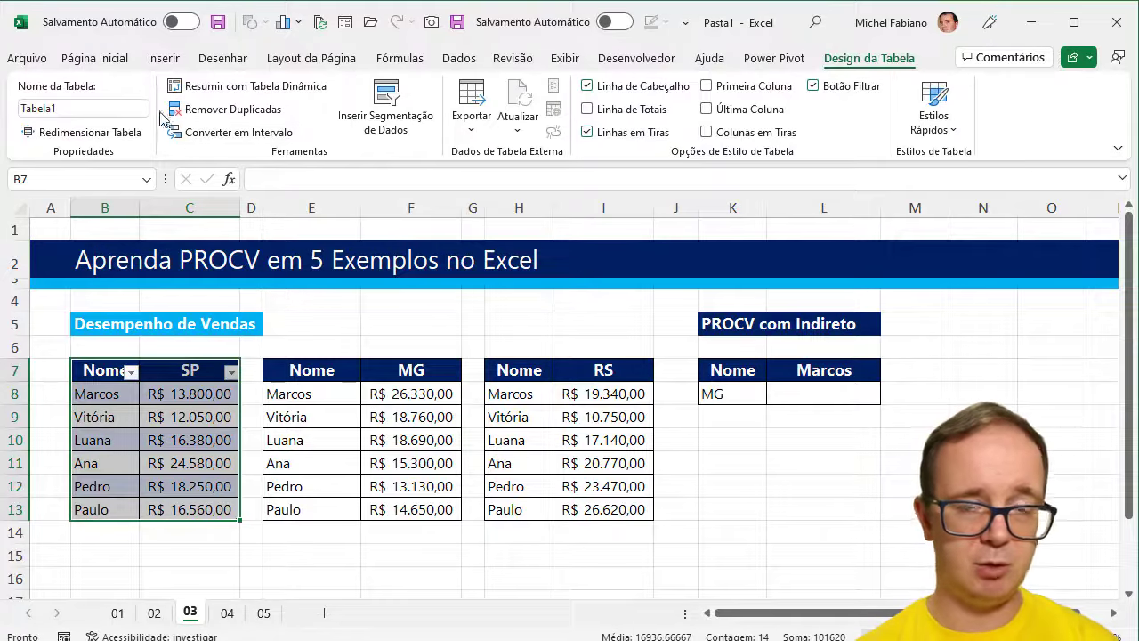
{"action": "left_click", "coordinate": [88, 107]}
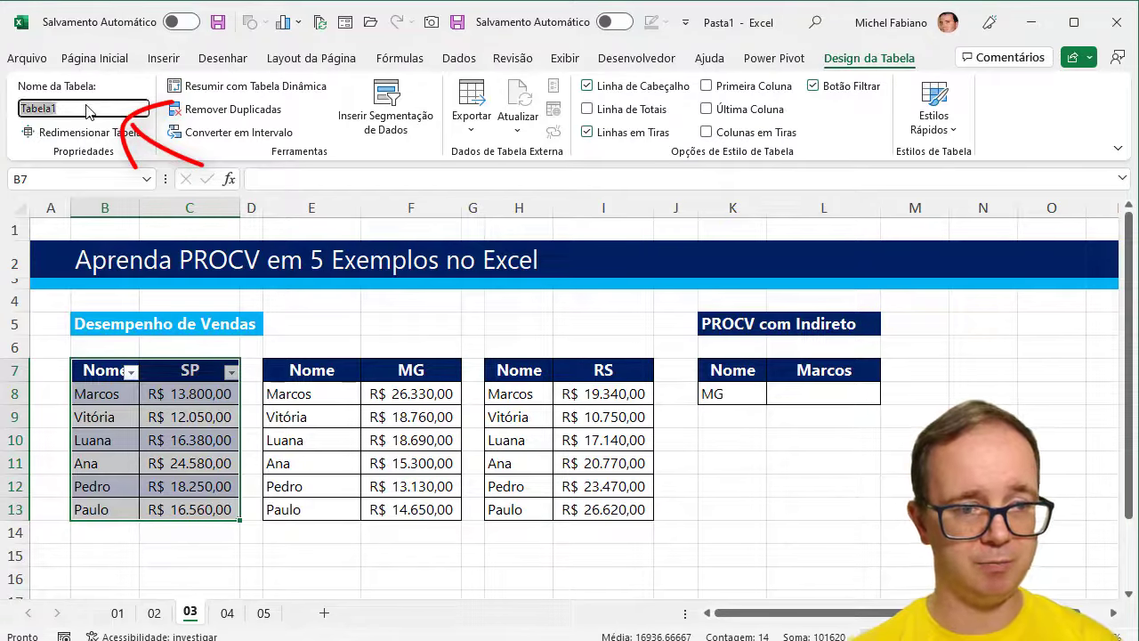
{"action": "type", "text": "SP"}
{"action": "key", "text": "Return"}
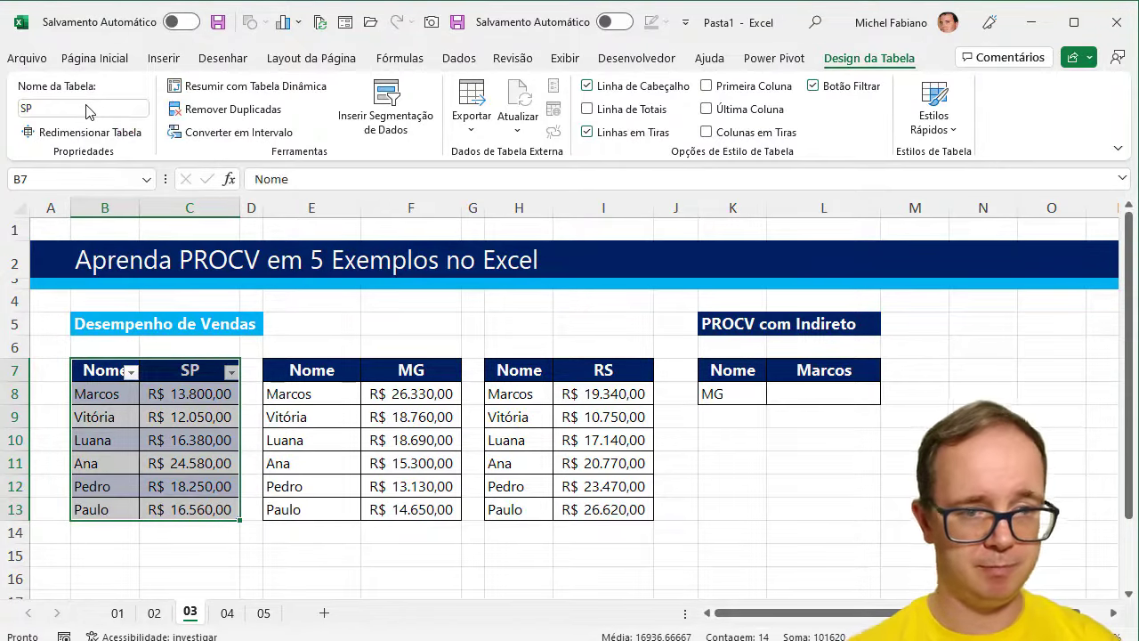
- Convert the range E7:F13 into a table with headers and name it MG
{"action": "left_click_drag", "start_coordinate": [318, 370], "coordinate": [415, 504]}
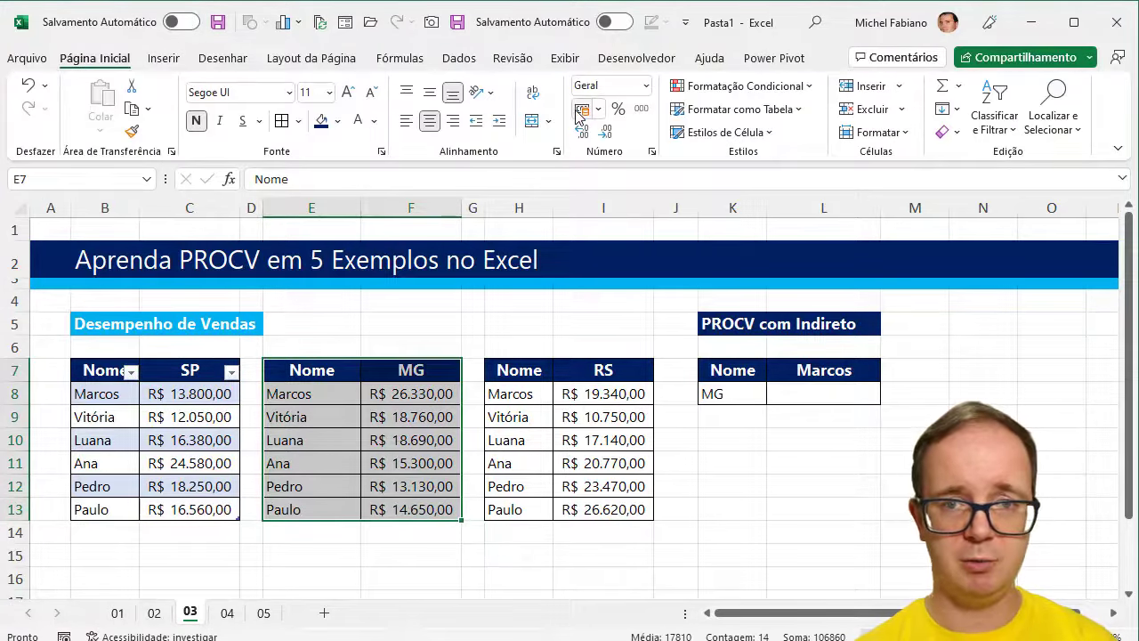
{"action": "left_click", "coordinate": [163, 58]}
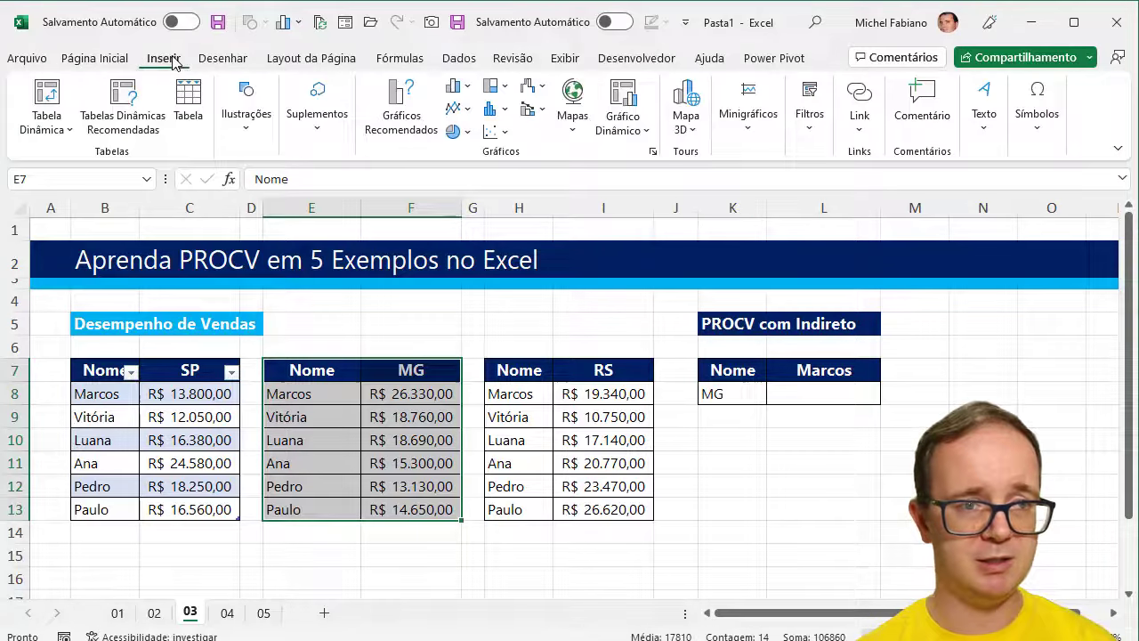
{"action": "left_click", "coordinate": [190, 114]}
{"action": "left_click", "coordinate": [541, 293]}
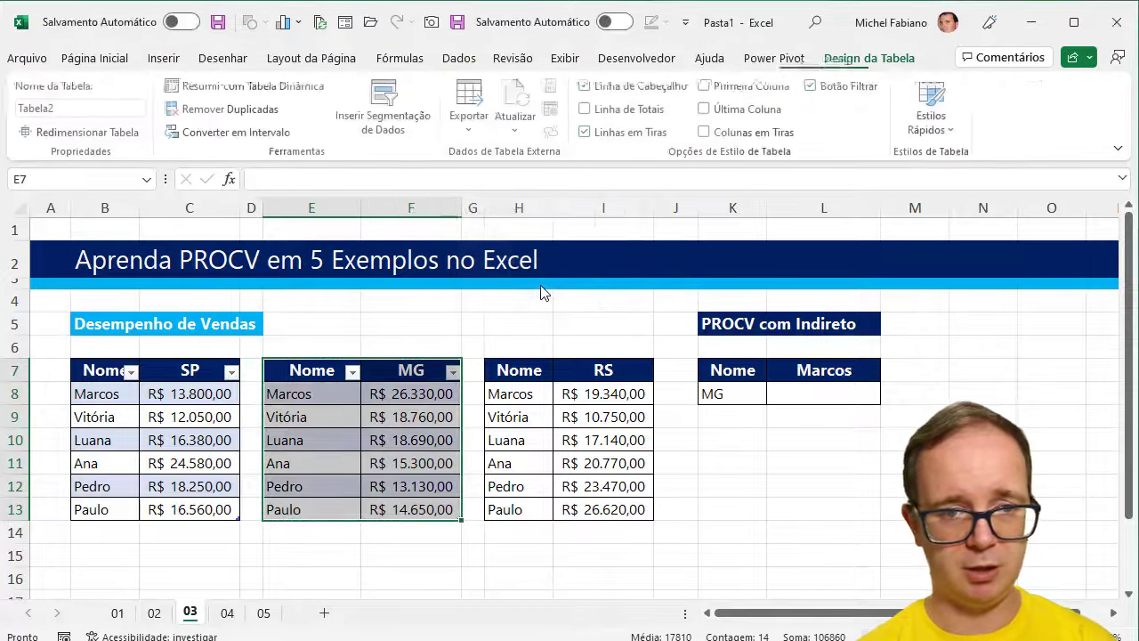
{"action": "left_click", "coordinate": [105, 113]}
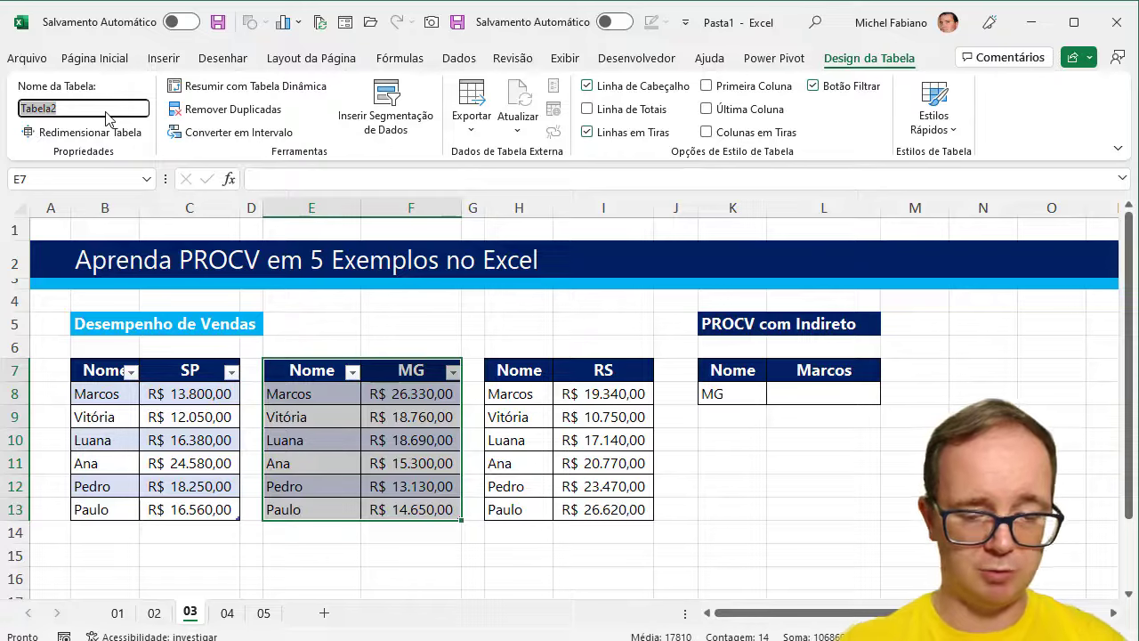
{"action": "type", "text": "MG"}
{"action": "key", "text": "Return"}
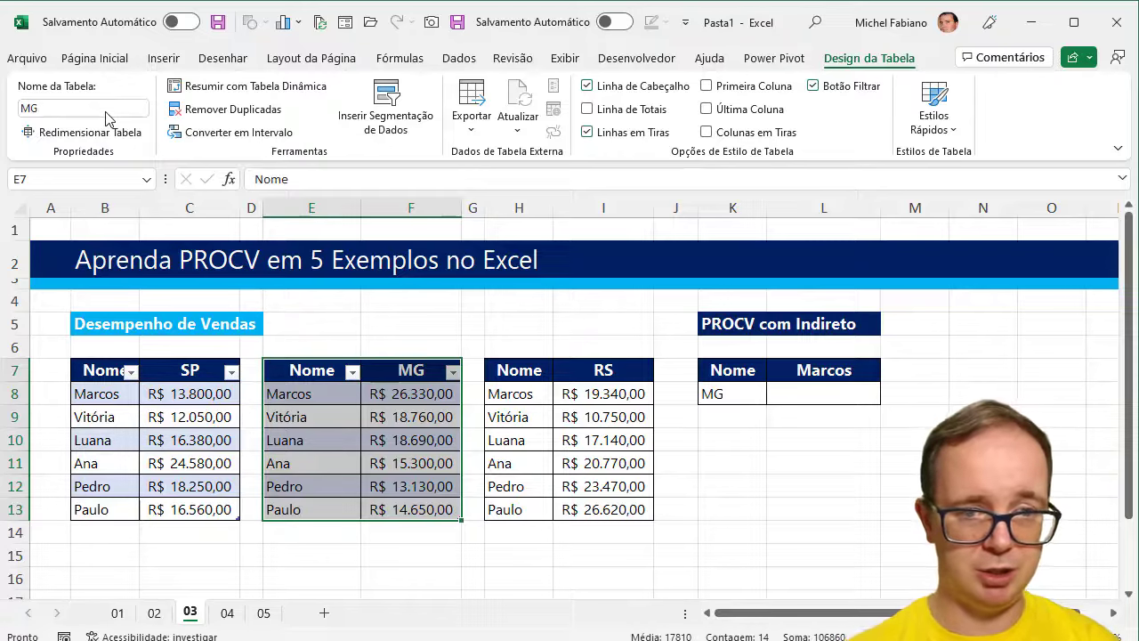
- Convert the range H7:I13 into a table with headers
{"action": "left_click_drag", "start_coordinate": [520, 373], "coordinate": [623, 511]}
{"action": "left_click", "coordinate": [174, 58]}
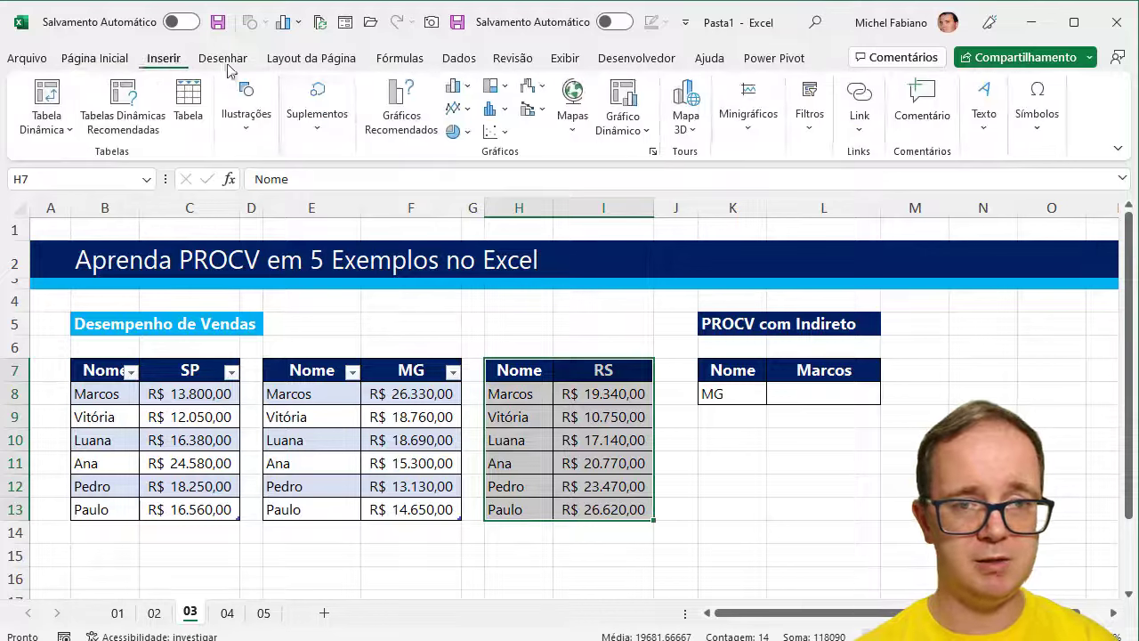
{"action": "left_click", "coordinate": [187, 93]}
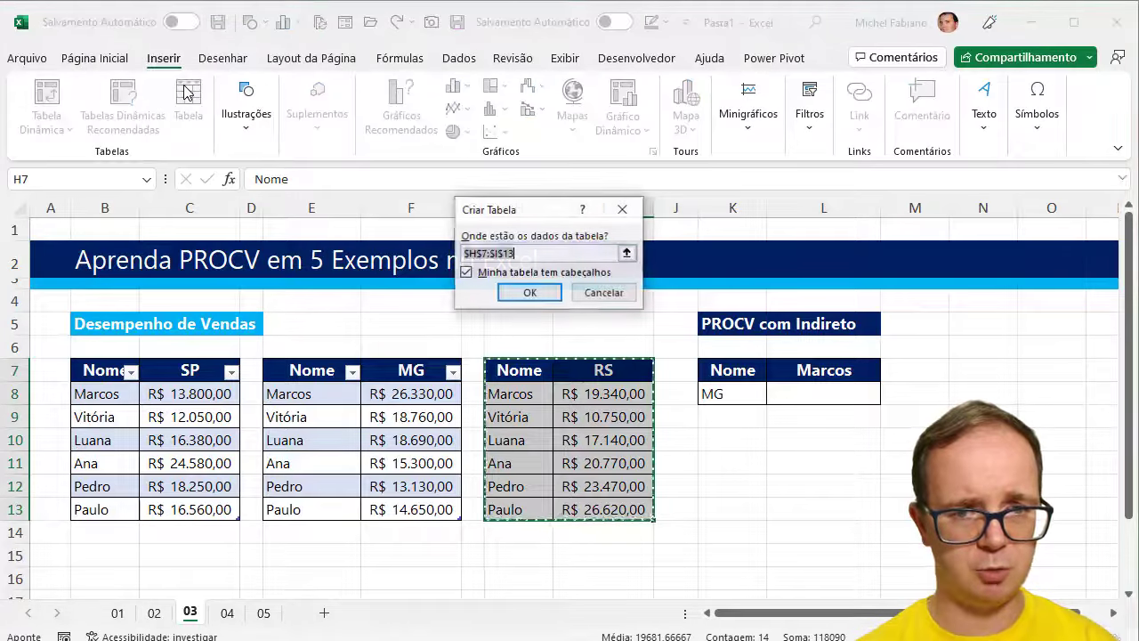
{"action": "left_click", "coordinate": [532, 290]}
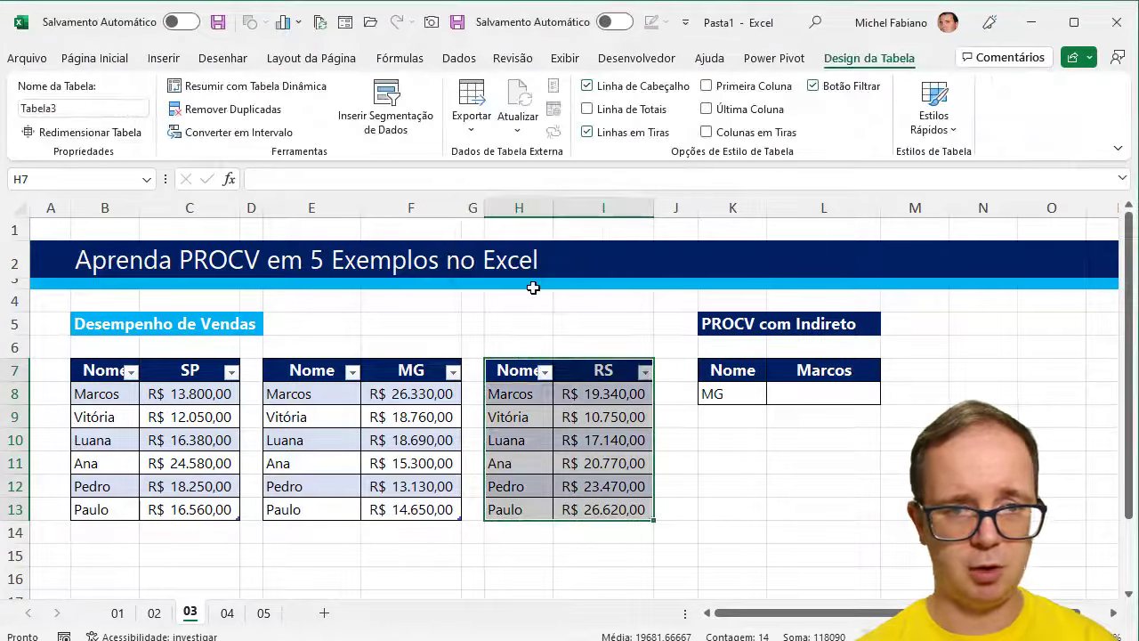
- Name the table in H7:I13 RS
{"action": "left_click", "coordinate": [102, 110]}
{"action": "type", "text": "RS"}
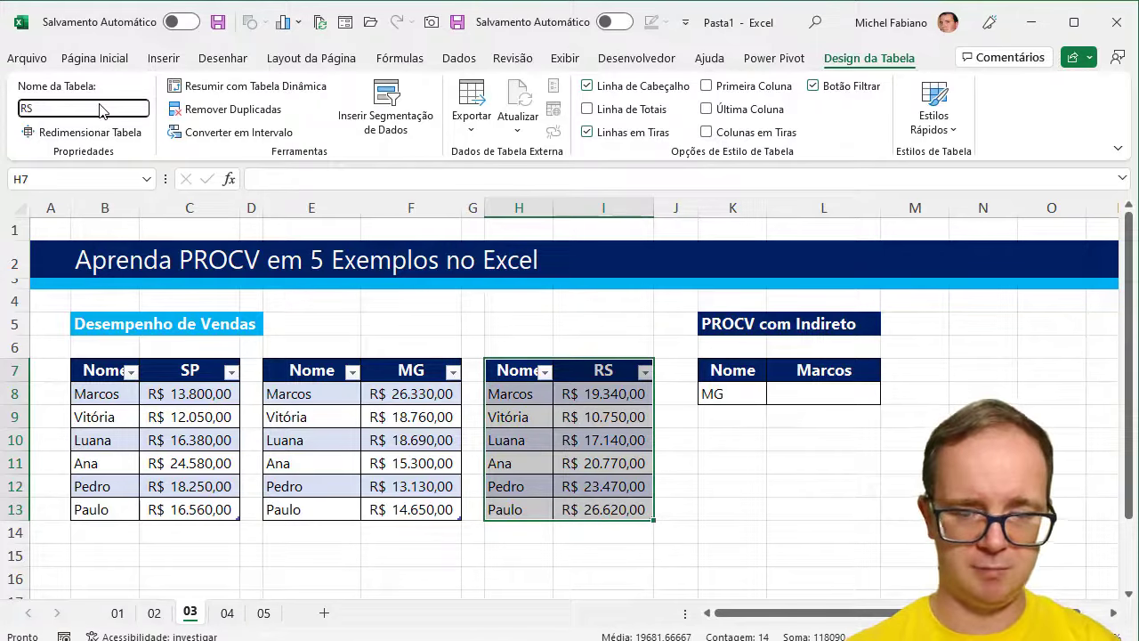
{"action": "key", "text": "Return"}
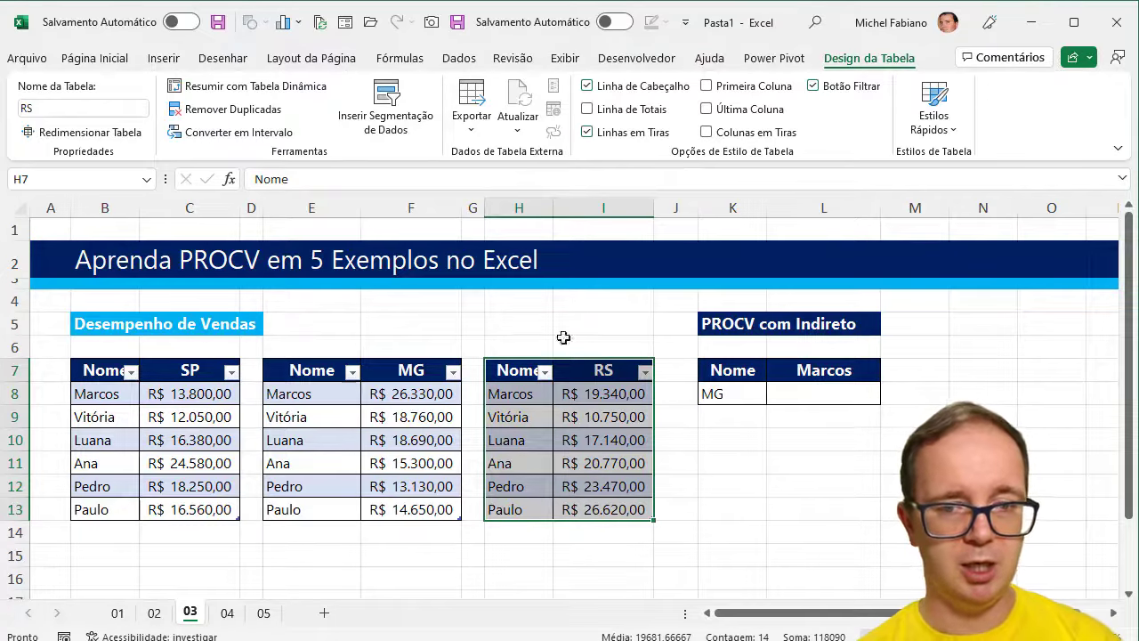
- Enter =PROCV(L7;INDIRETO(K8);2;0) in L8 to look up the sales value in the table named in K8
{"action": "right_click", "coordinate": [812, 397]}
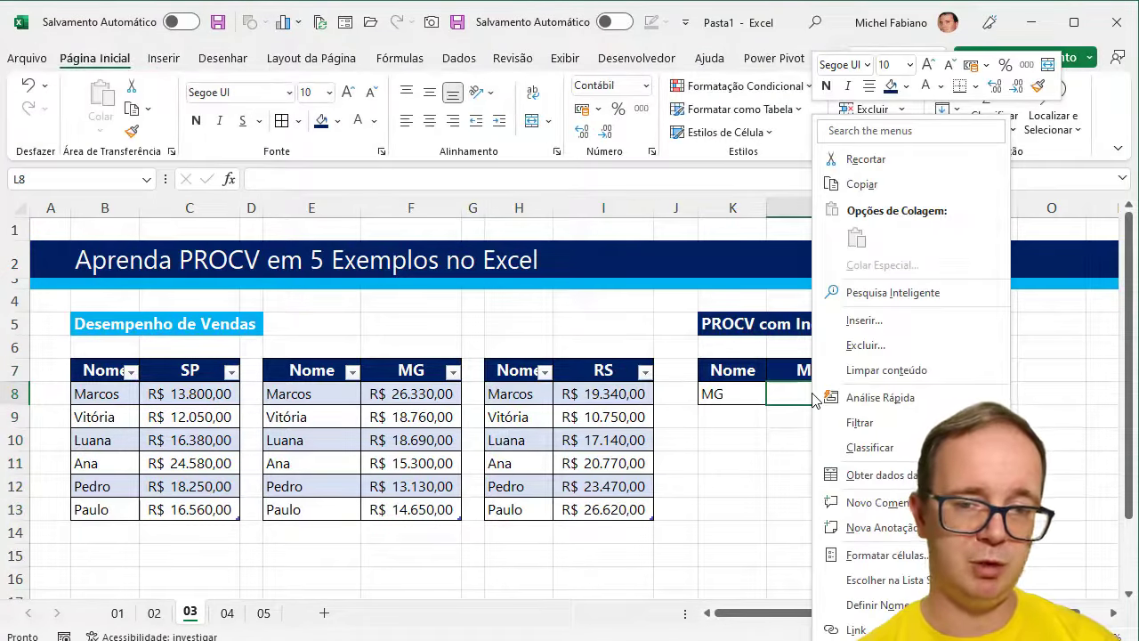
{"action": "left_click", "coordinate": [778, 389]}
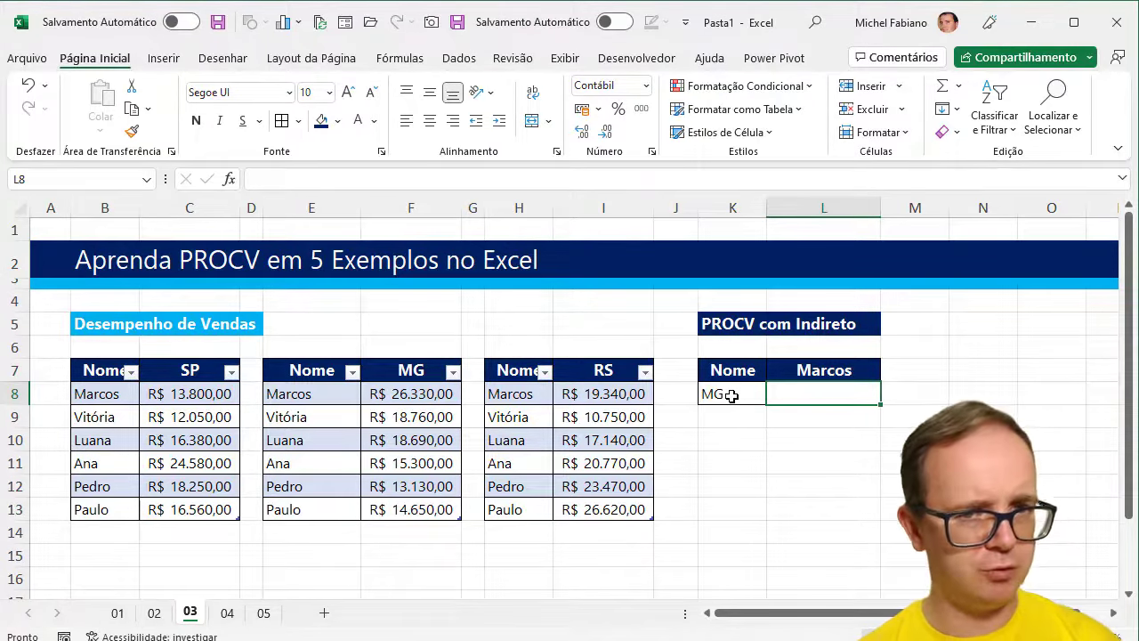
{"action": "type", "text": "="}
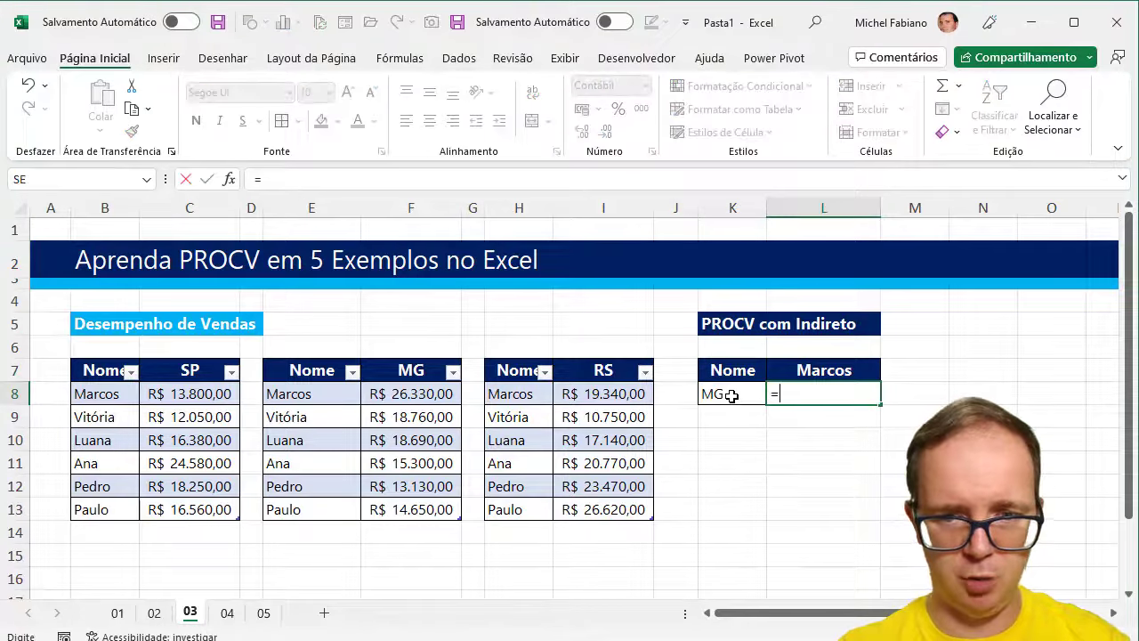
{"action": "type", "text": "procv("}
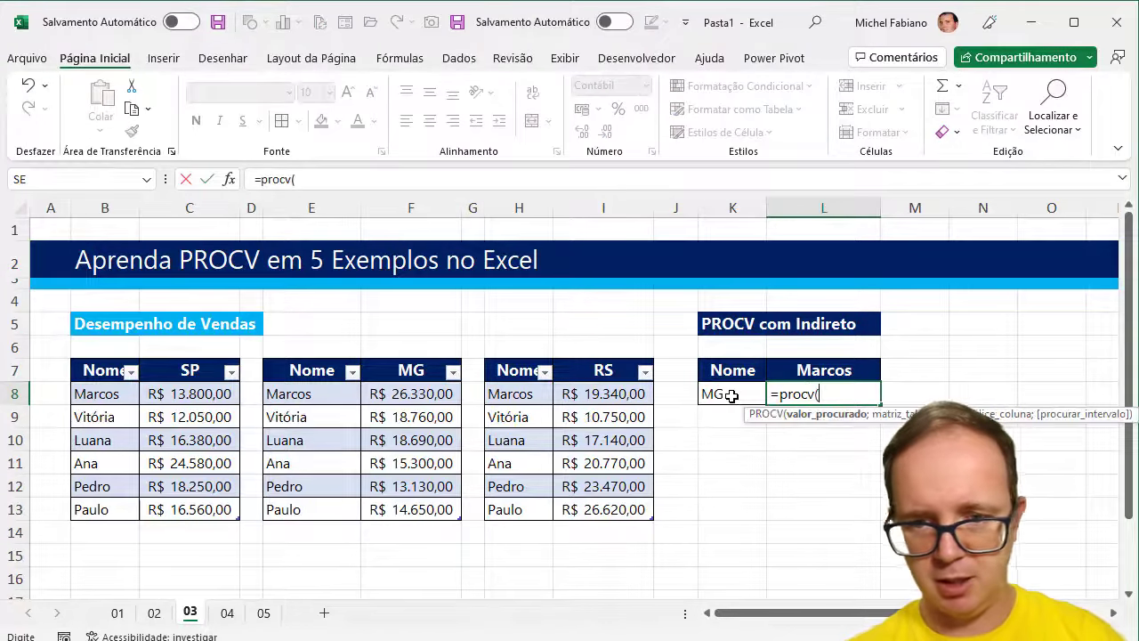
{"action": "left_click", "coordinate": [801, 372]}
{"action": "type", "text": ";"}
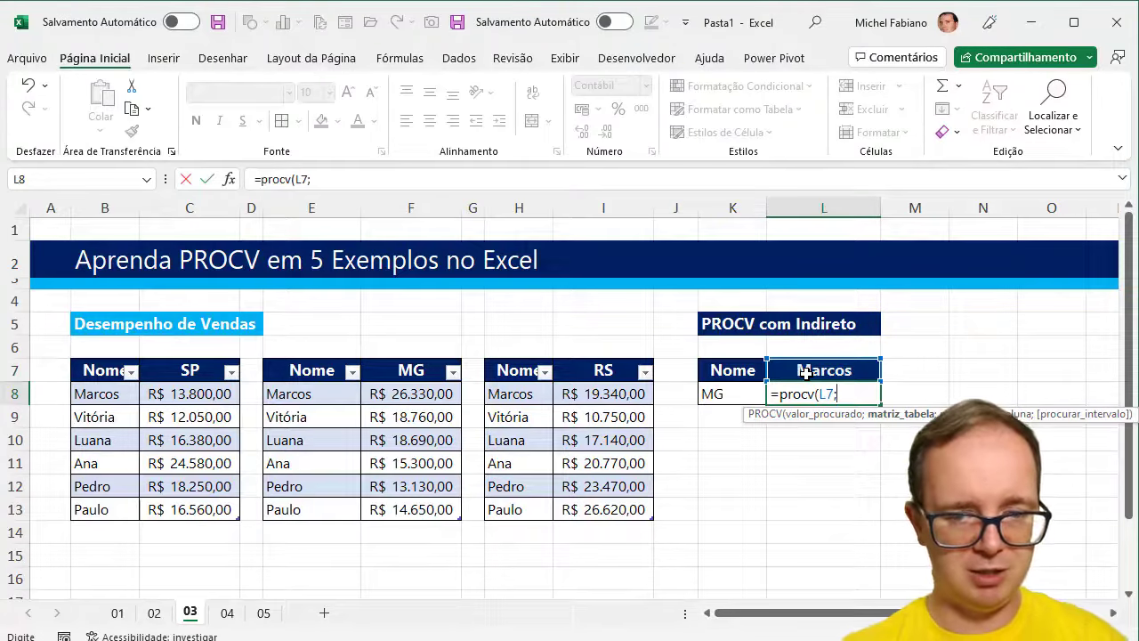
{"action": "type", "text": "indireto"}
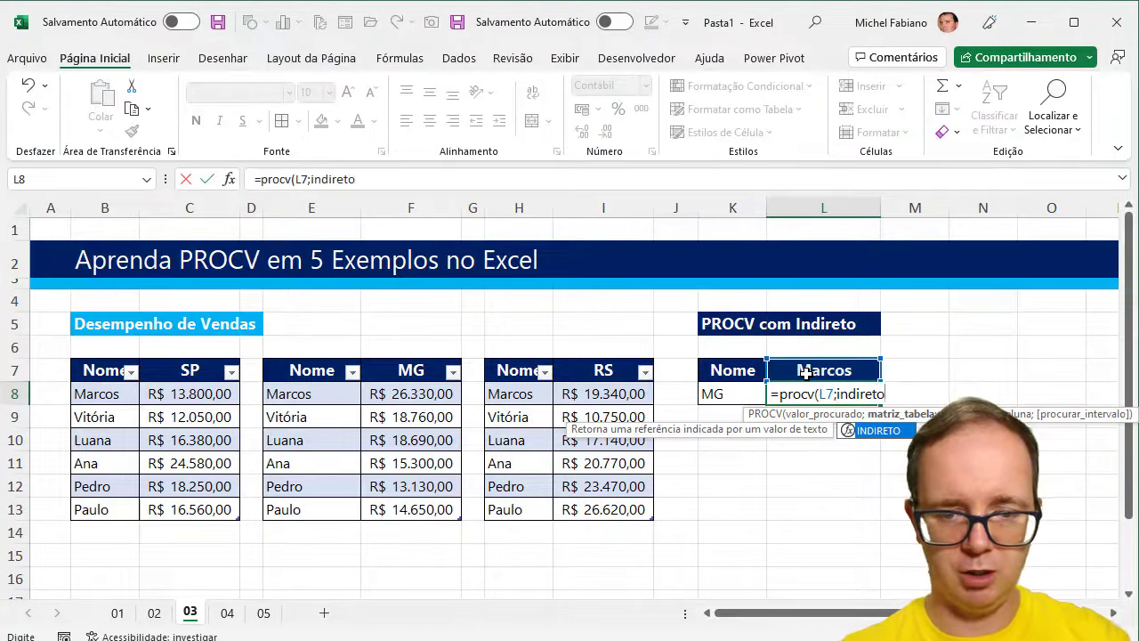
{"action": "type", "text": "("}
{"action": "left_click", "coordinate": [744, 389]}
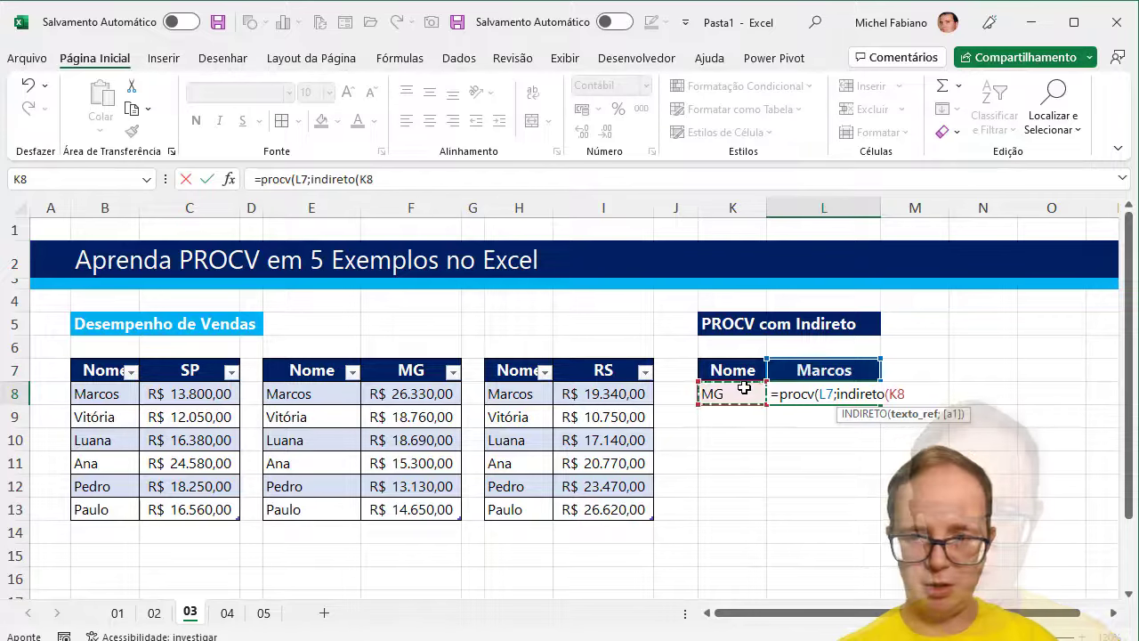
{"action": "type", "text": ");2"}
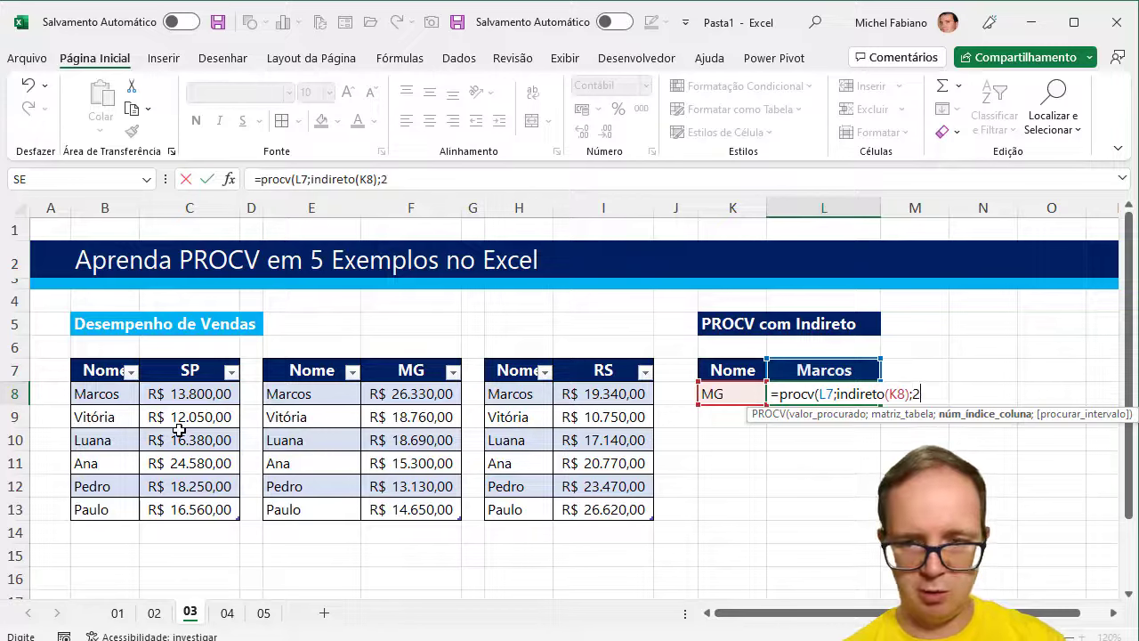
{"action": "type", "text": ";0"}
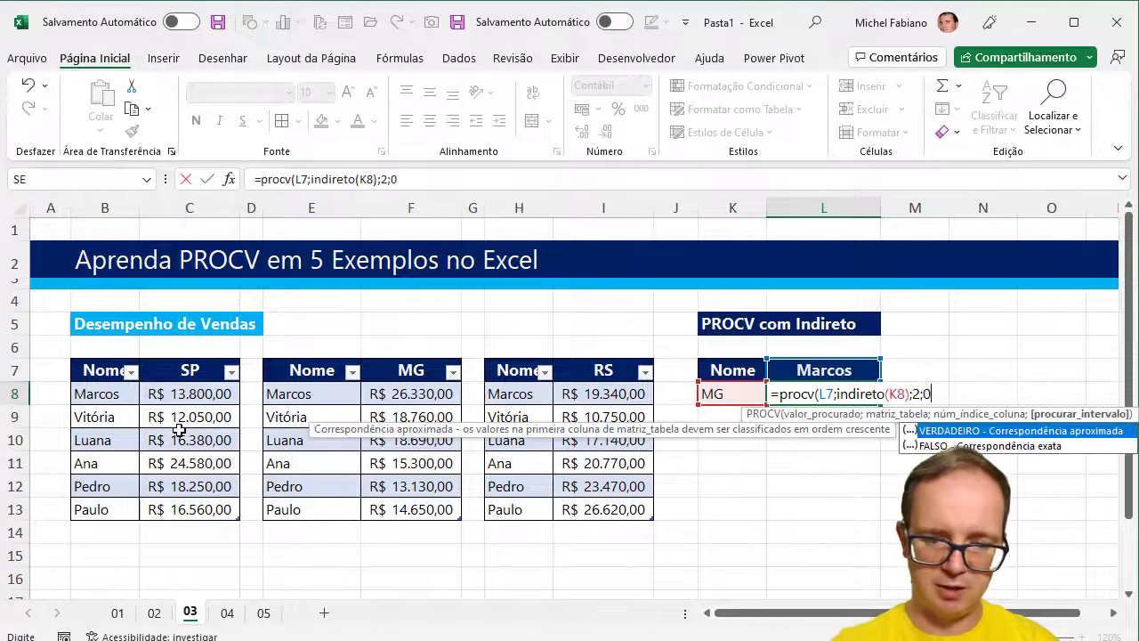
{"action": "type", "text": ")"}
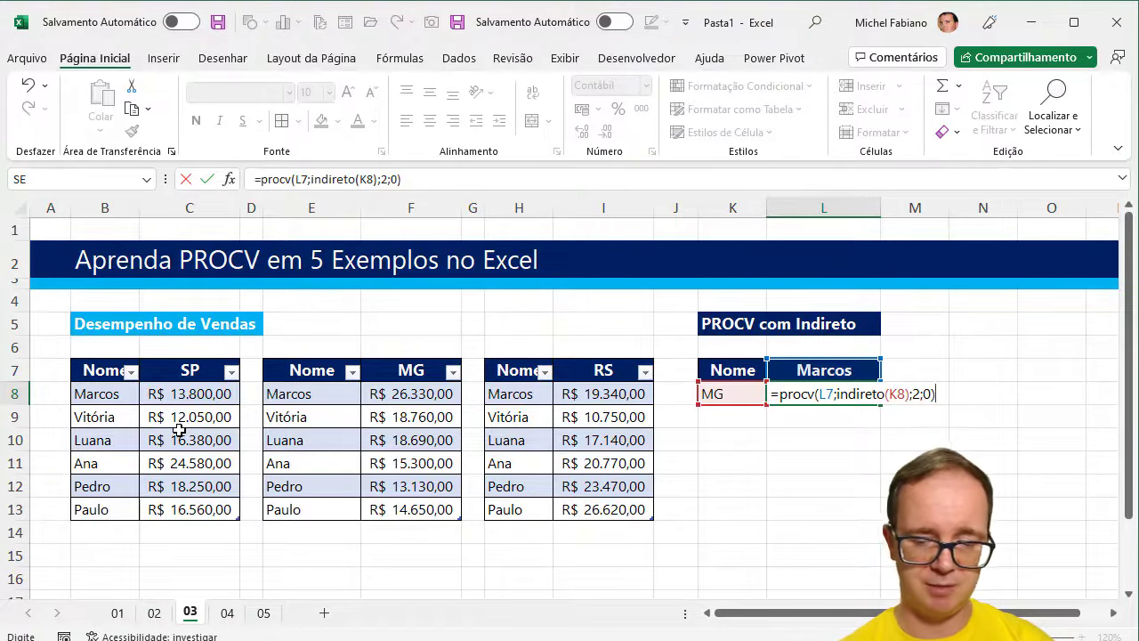
{"action": "key", "text": "Return"}
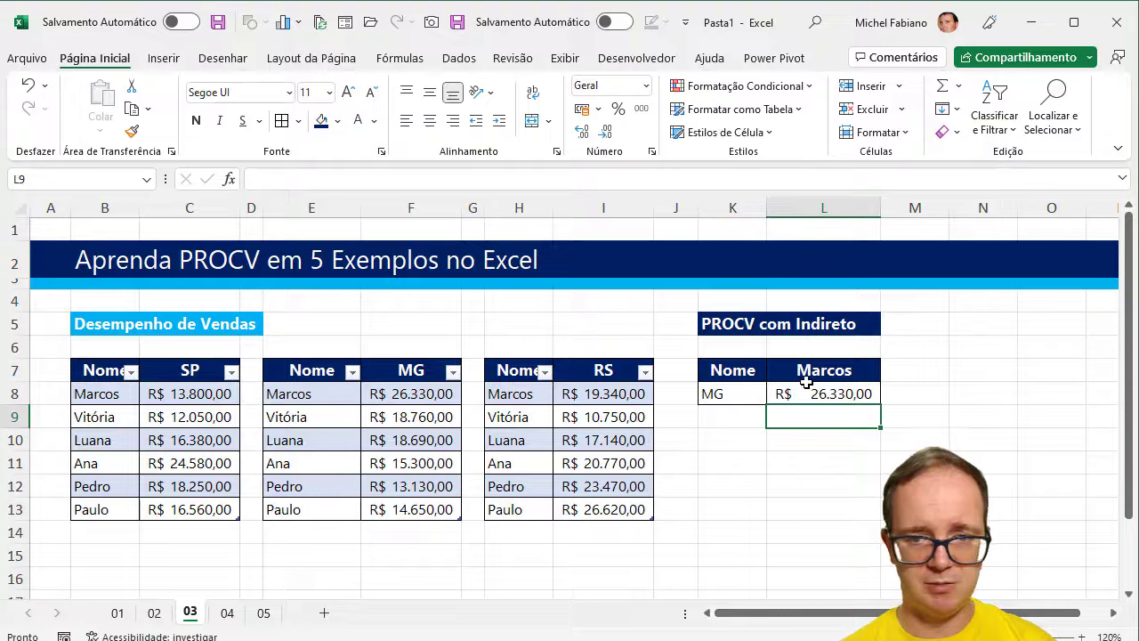
- Test the lookup by setting the state in K8 to rs and finally to sp
{"action": "left_click", "coordinate": [729, 397]}
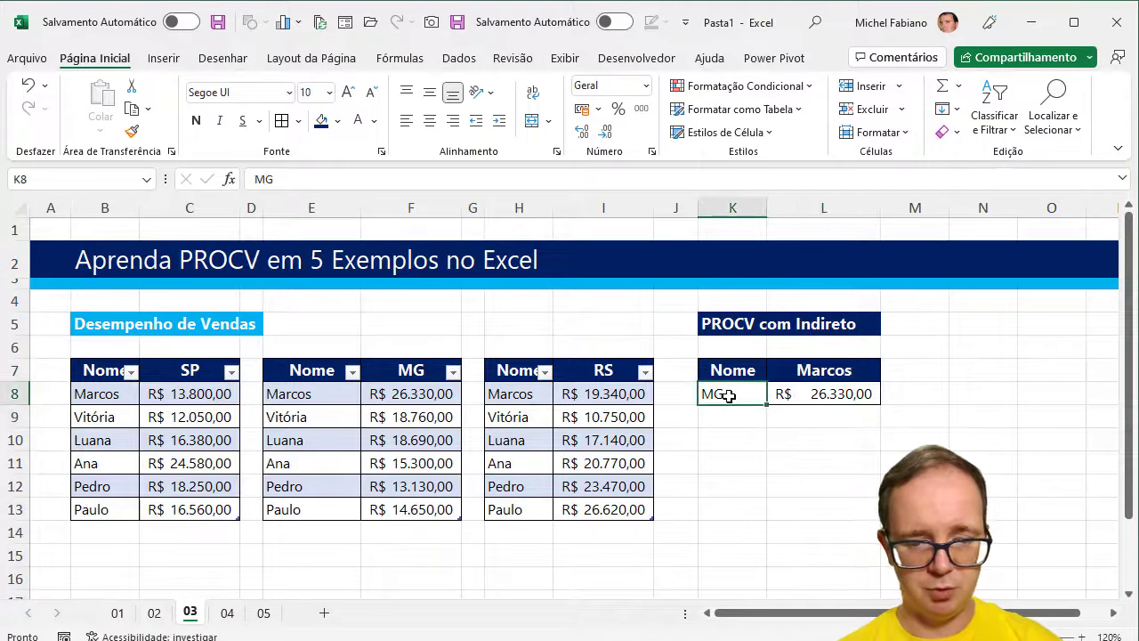
{"action": "type", "text": "rs"}
{"action": "key", "text": "Return"}
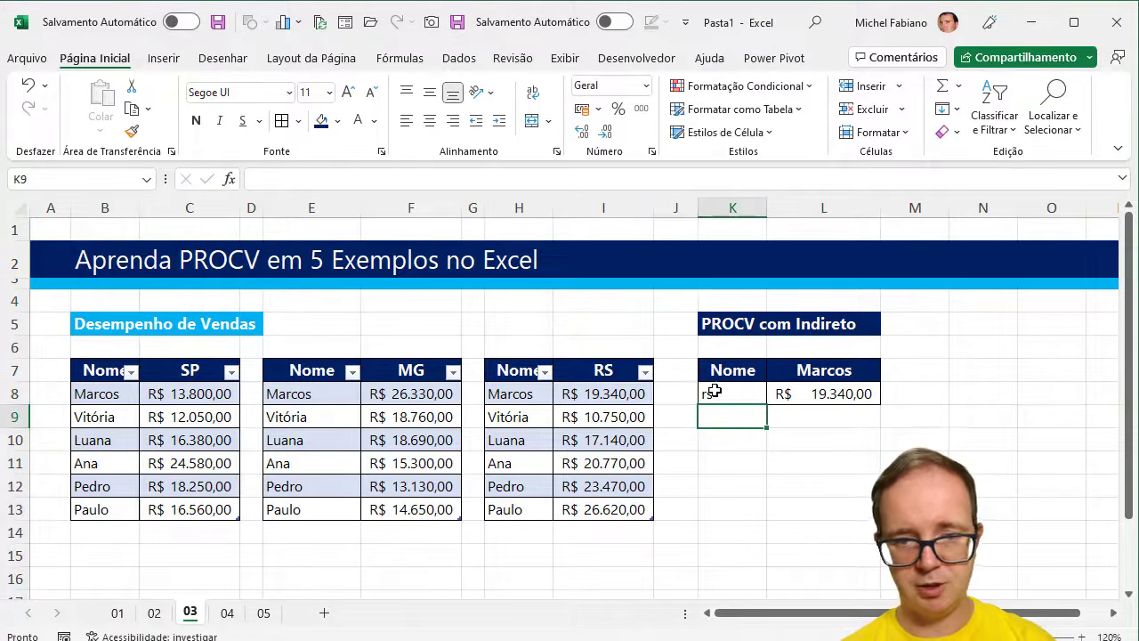
{"action": "left_click", "coordinate": [715, 392]}
{"action": "type", "text": "sp"}
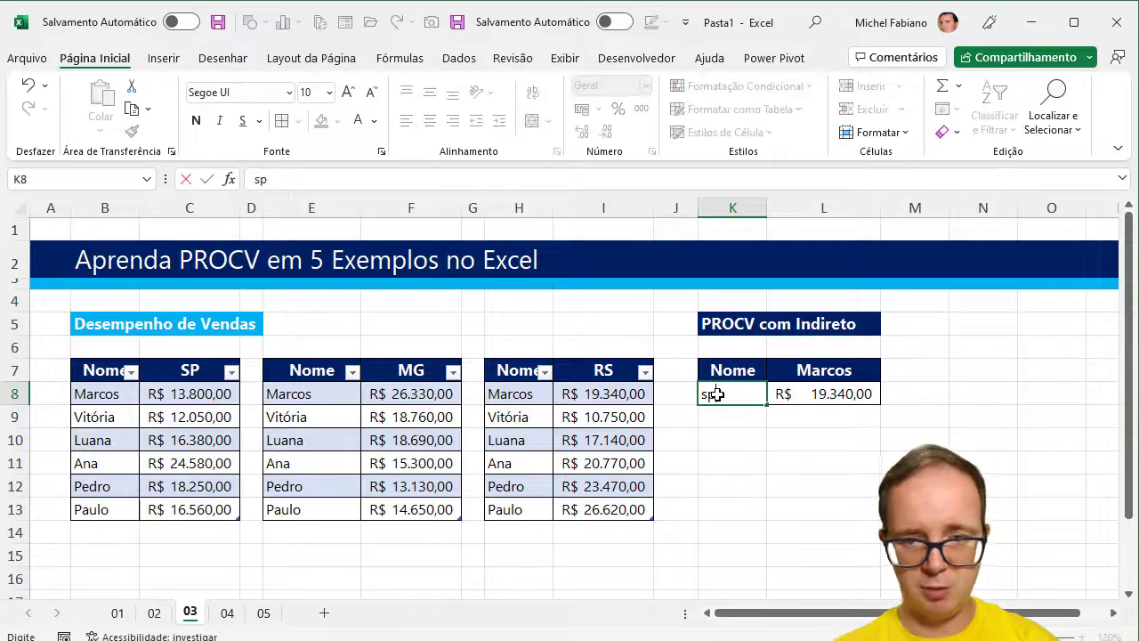
{"action": "key", "text": "Return"}
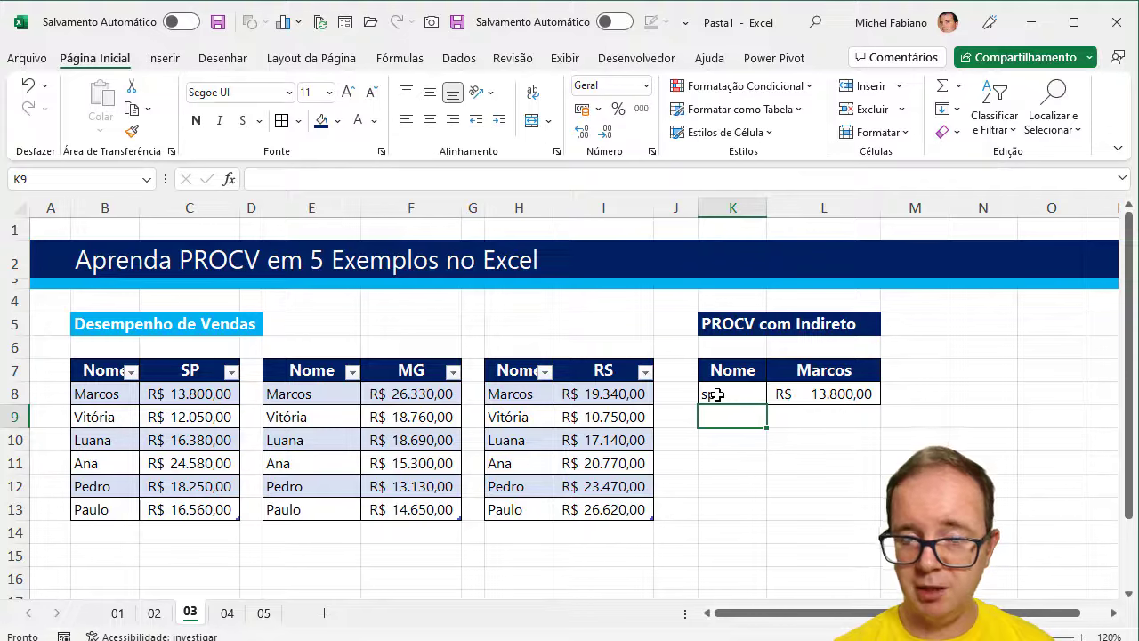
- Switch to sheet 04 and autofit the widths of columns C and D
{"action": "left_click", "coordinate": [227, 613]}
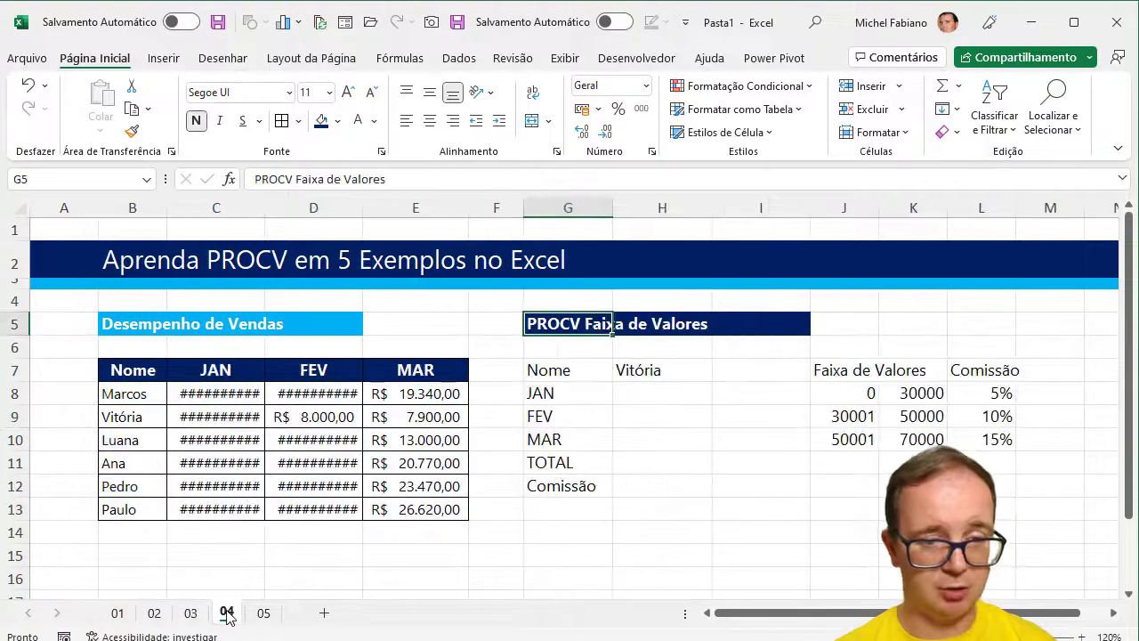
{"action": "left_click_drag", "start_coordinate": [216, 208], "coordinate": [294, 206]}
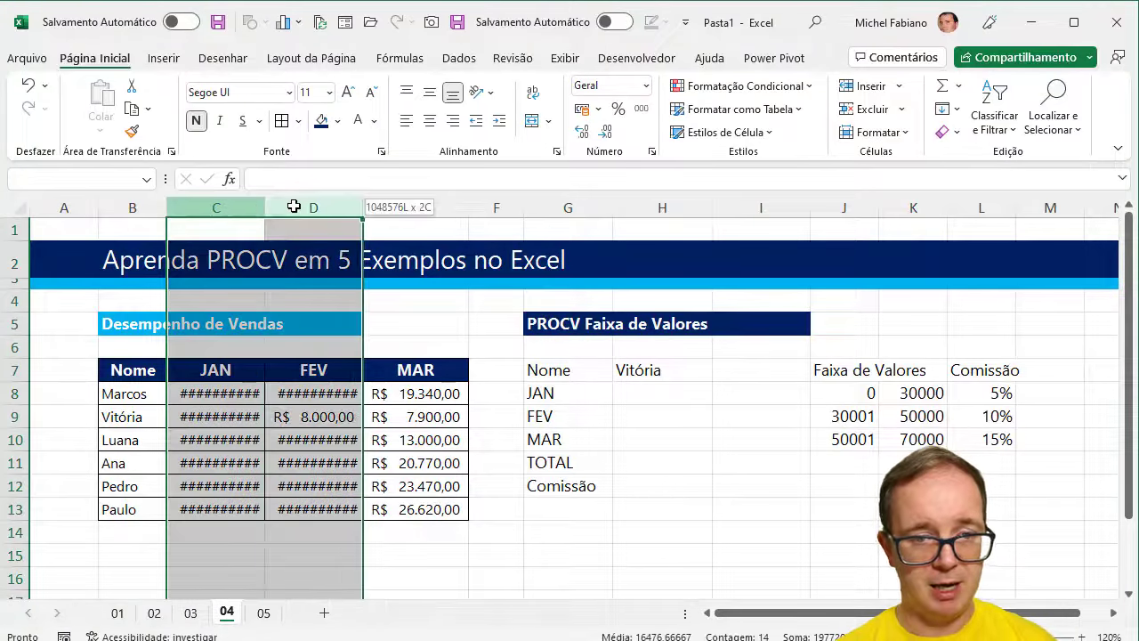
{"action": "double_click", "coordinate": [354, 208]}
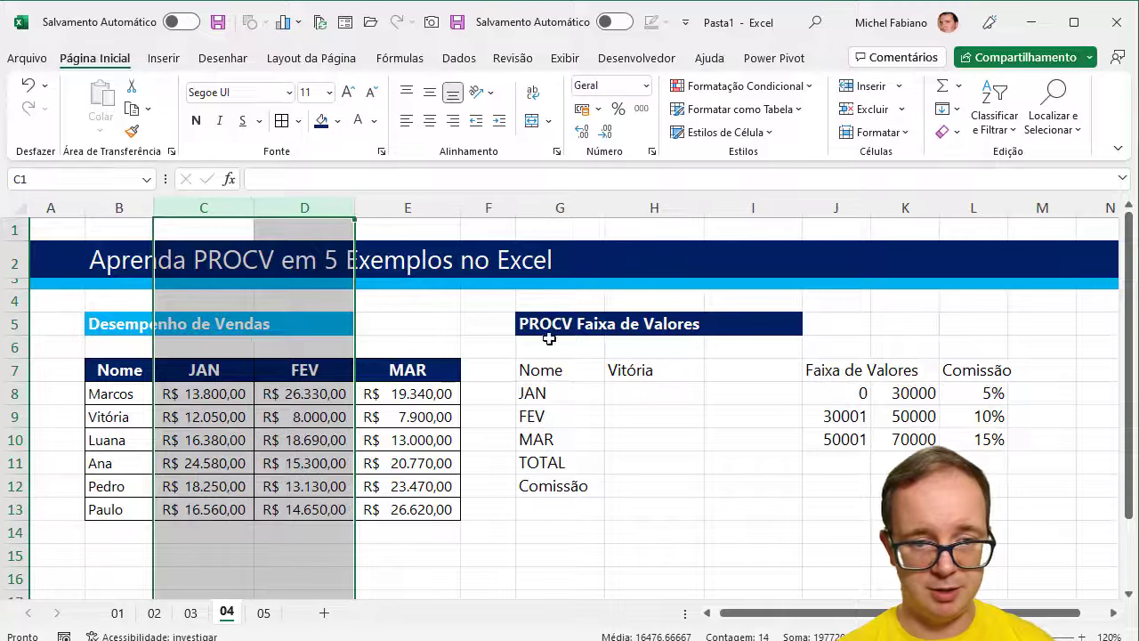
- Copy the sales table's header formatting to the labels in G7:G12 and align them left
{"action": "left_click", "coordinate": [375, 381]}
{"action": "left_click", "coordinate": [131, 132]}
{"action": "left_click_drag", "start_coordinate": [552, 365], "coordinate": [551, 481]}
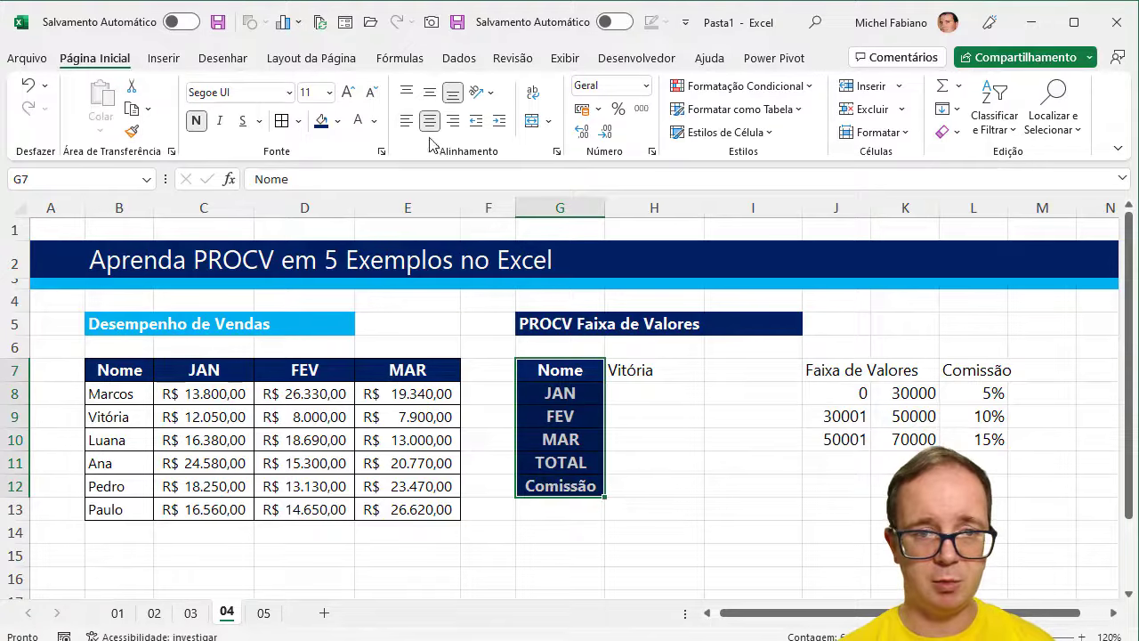
{"action": "left_click", "coordinate": [406, 121]}
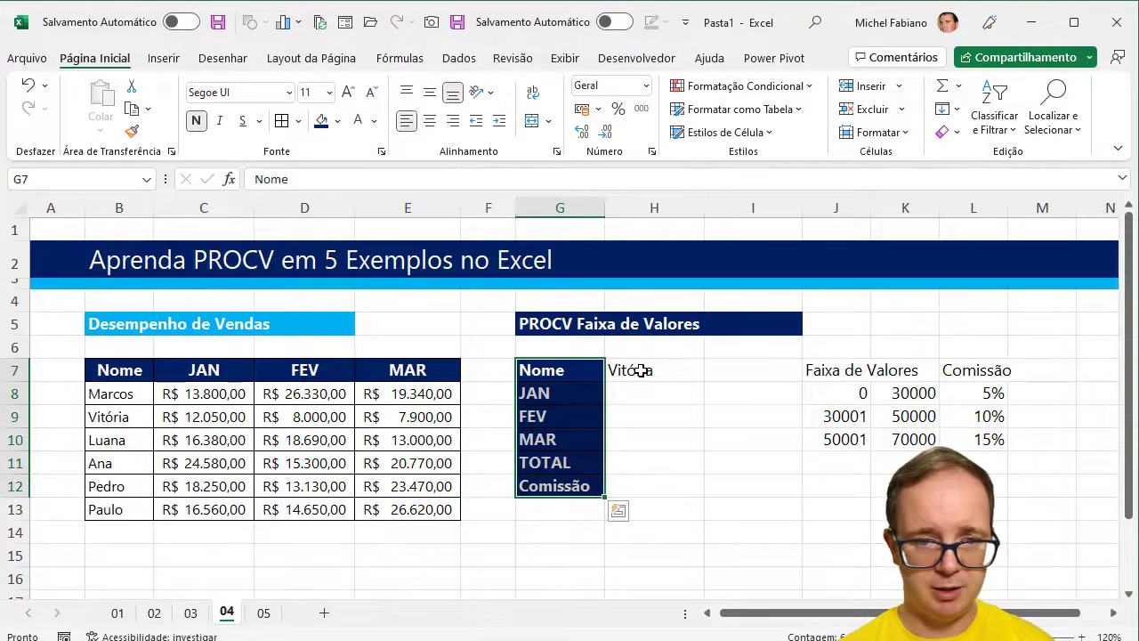
- Copy the currency cell formatting from D8 to the empty cells H8:H12
{"action": "left_click_drag", "start_coordinate": [640, 392], "coordinate": [635, 467]}
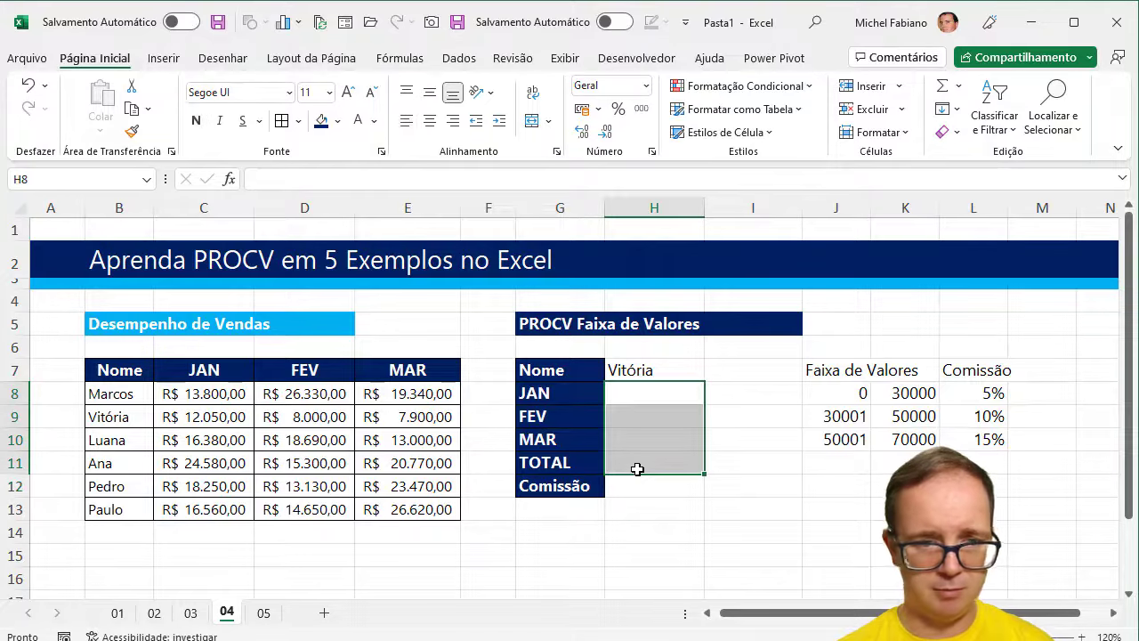
{"action": "left_click", "coordinate": [581, 108]}
{"action": "left_click", "coordinate": [292, 393]}
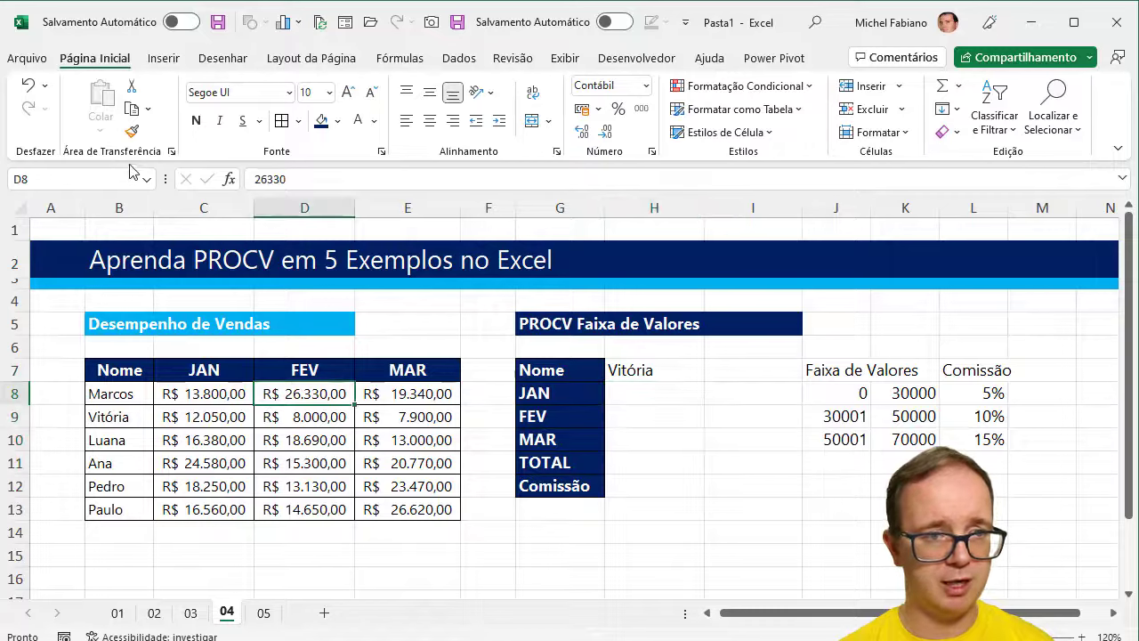
{"action": "left_click", "coordinate": [132, 130]}
{"action": "left_click_drag", "start_coordinate": [656, 389], "coordinate": [664, 479]}
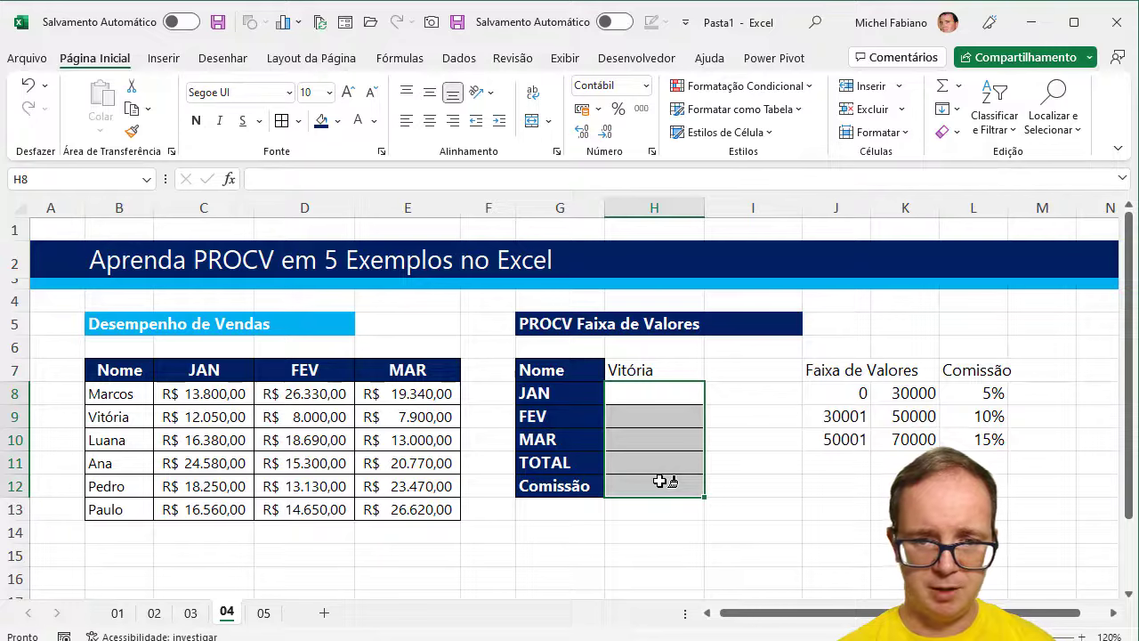
- Copy the name cell formatting from B8 to the lookup name in H7
{"action": "left_click", "coordinate": [143, 395]}
{"action": "left_click", "coordinate": [132, 131]}
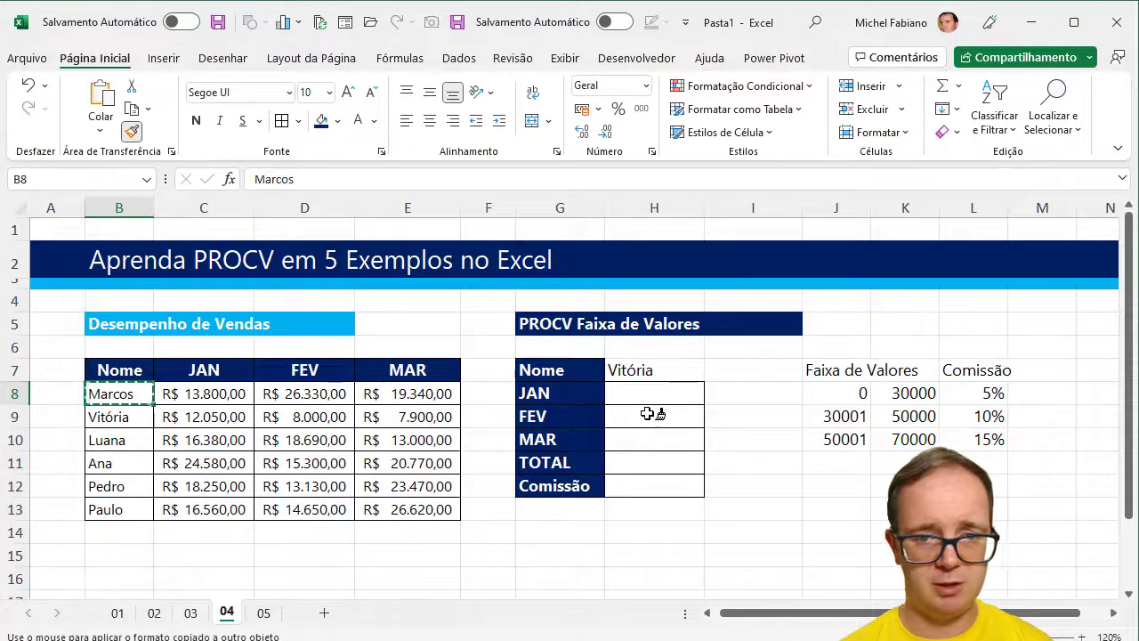
{"action": "left_click", "coordinate": [675, 377]}
{"action": "left_click", "coordinate": [664, 397]}
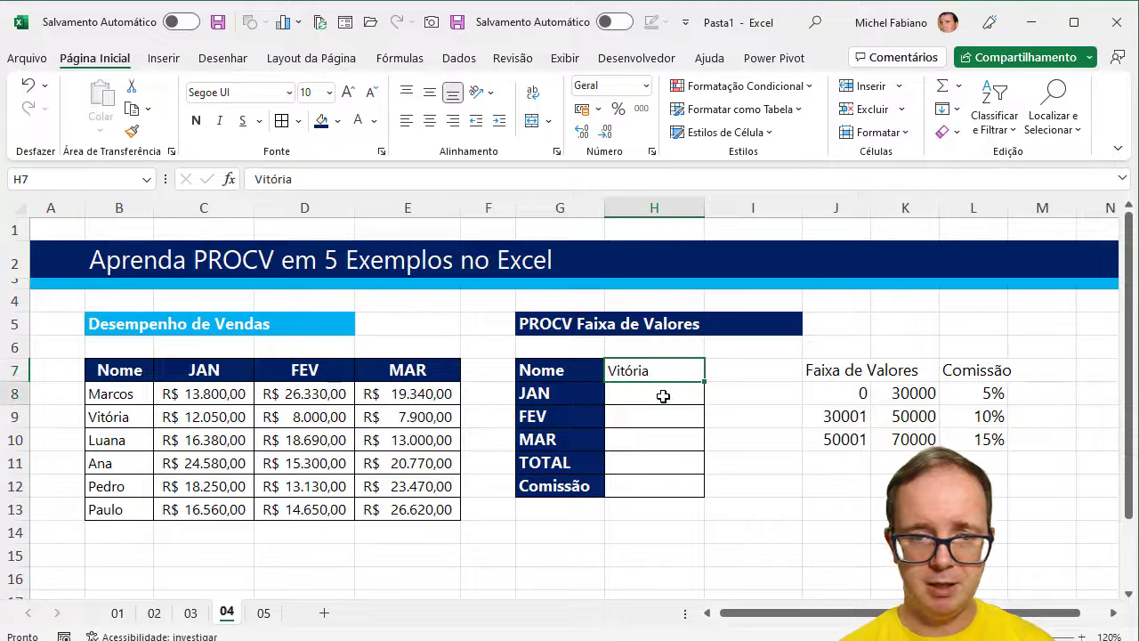
{"action": "left_click", "coordinate": [671, 371]}
- Enter =PROCV($H$7;$B$7:$E$13;LIN(A2);0) in H8 to look up the seller's January sales
{"action": "left_click", "coordinate": [661, 396]}
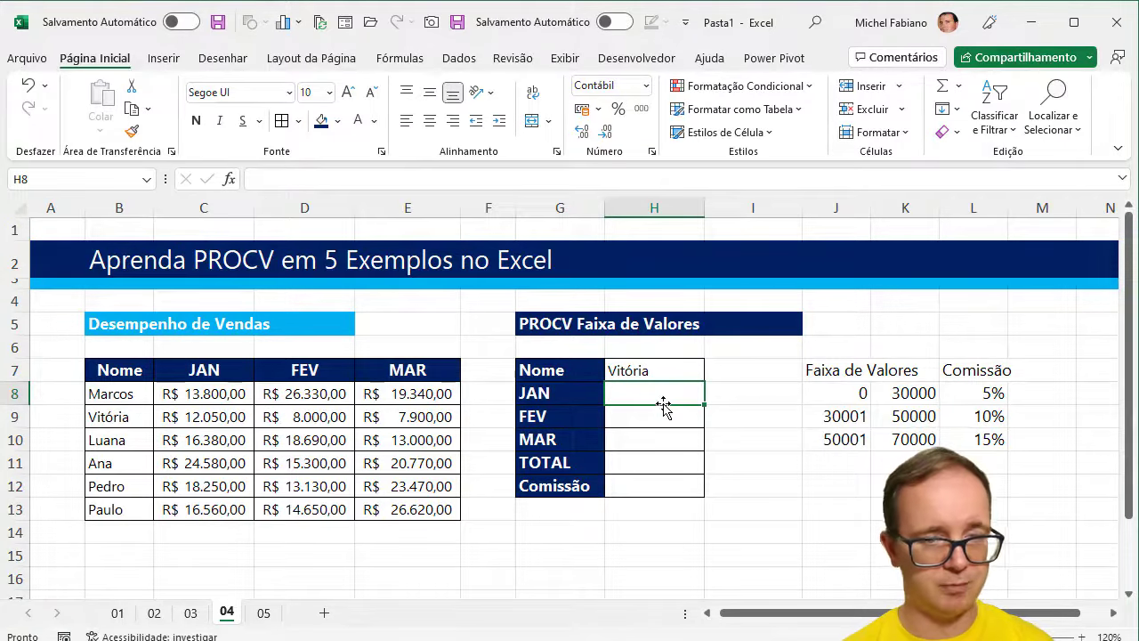
{"action": "type", "text": "=procv("}
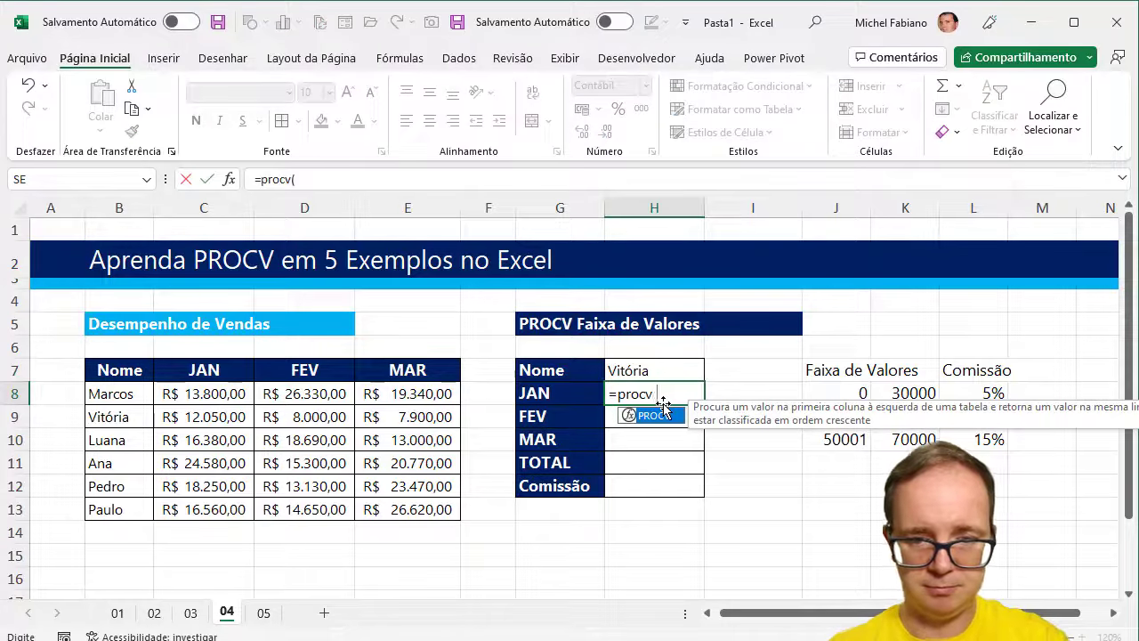
{"action": "left_click", "coordinate": [651, 367]}
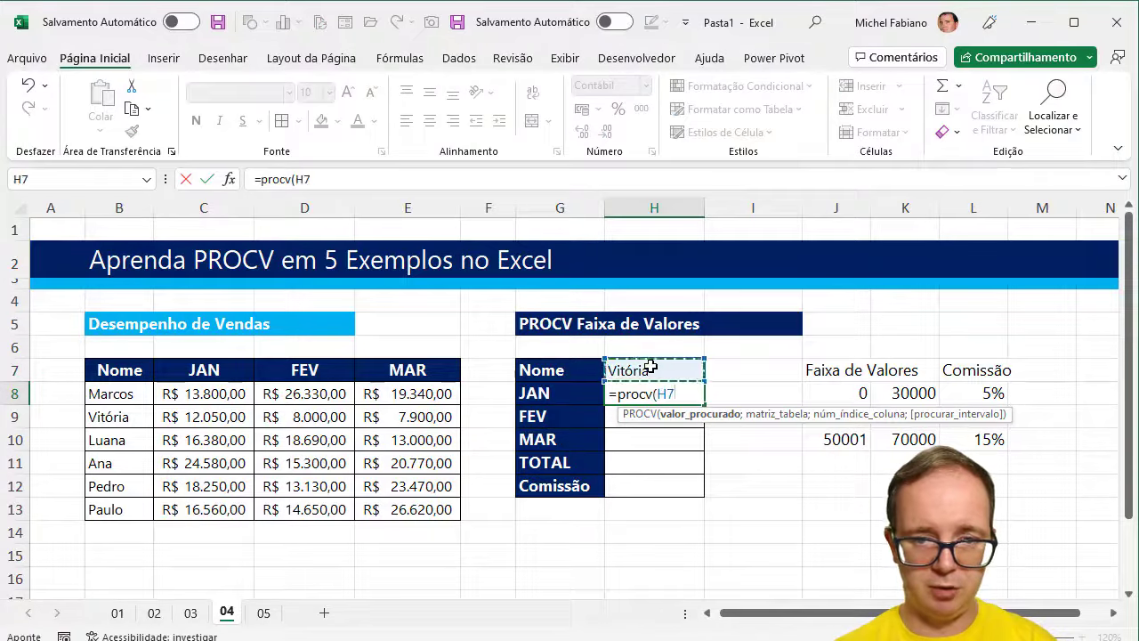
{"action": "key", "text": "F4"}
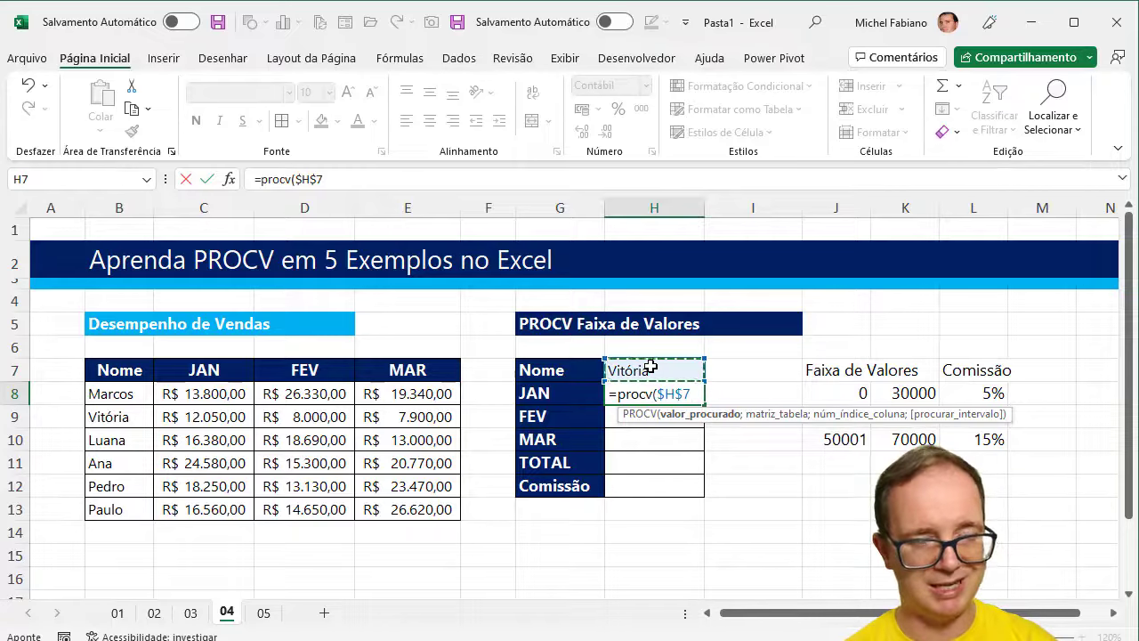
{"action": "type", "text": ";"}
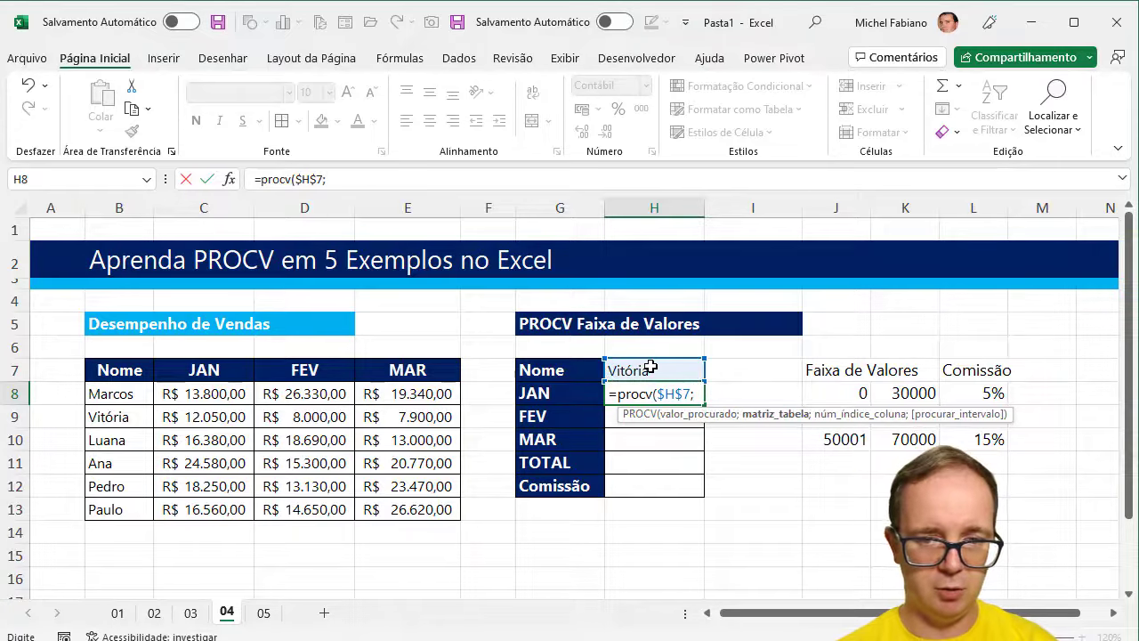
{"action": "left_click_drag", "start_coordinate": [129, 372], "coordinate": [400, 507]}
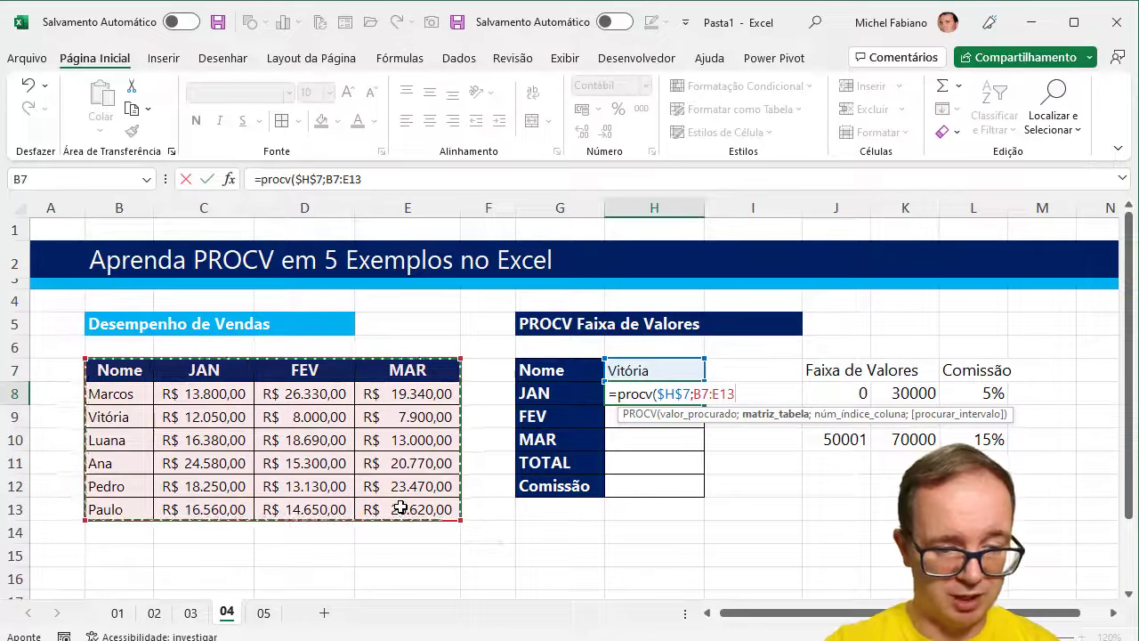
{"action": "key", "text": "F4"}
{"action": "type", "text": ";"}
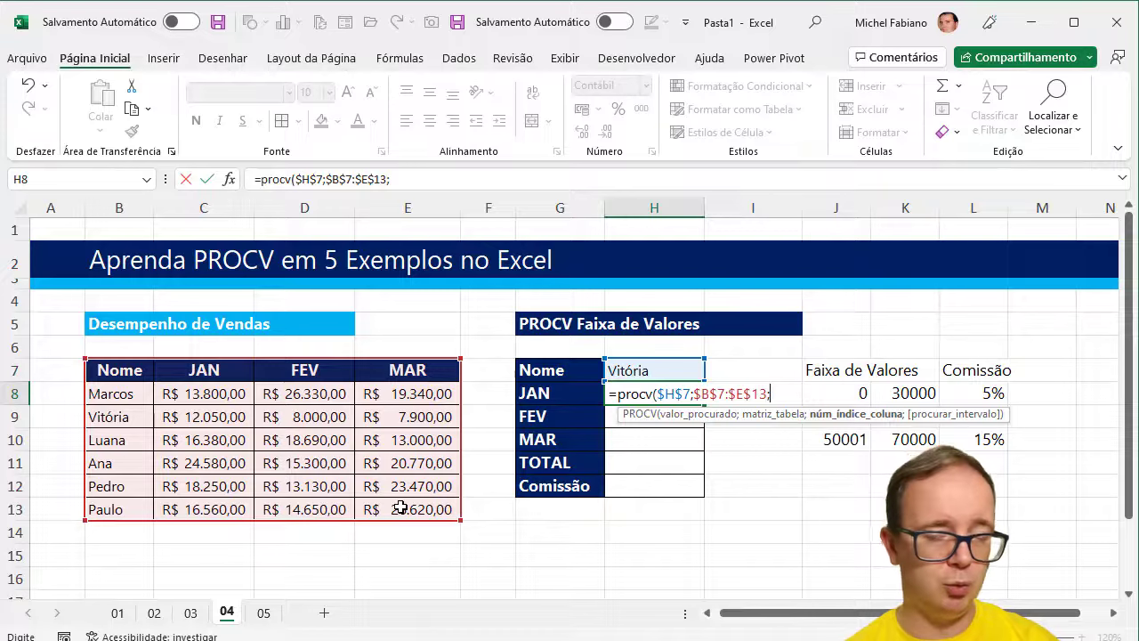
{"action": "type", "text": "l"}
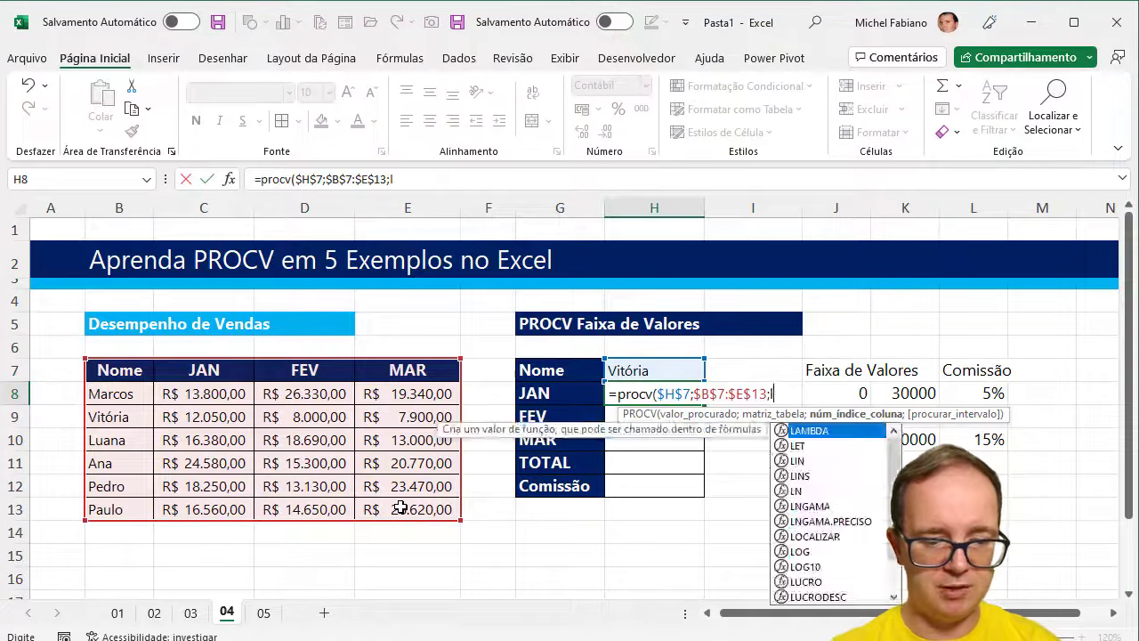
{"action": "type", "text": "in("}
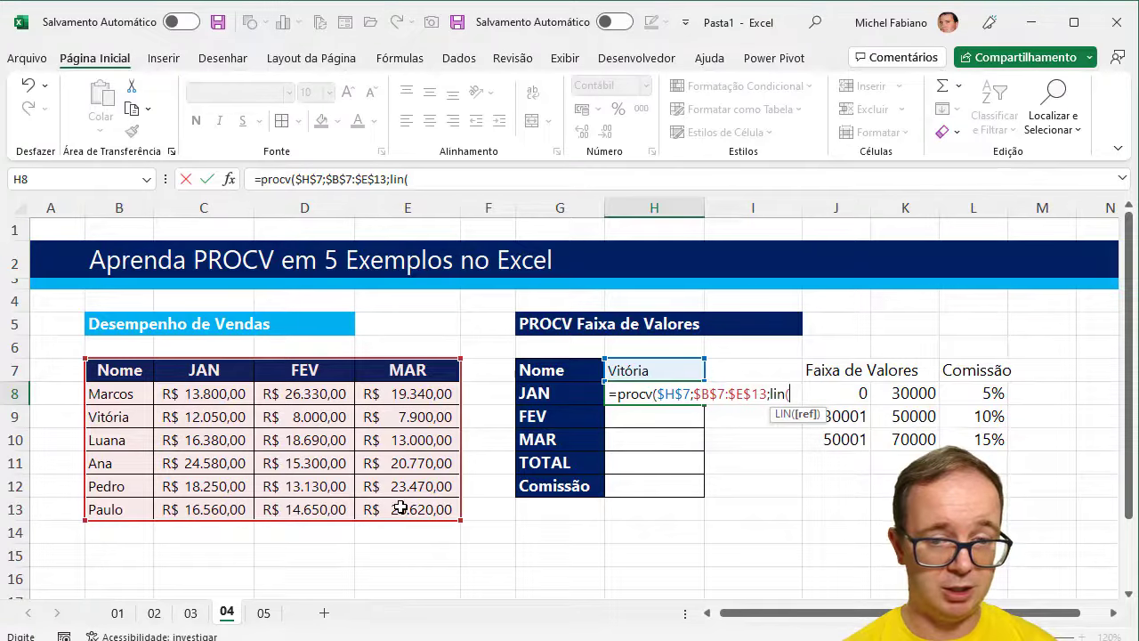
{"action": "type", "text": "a2"}
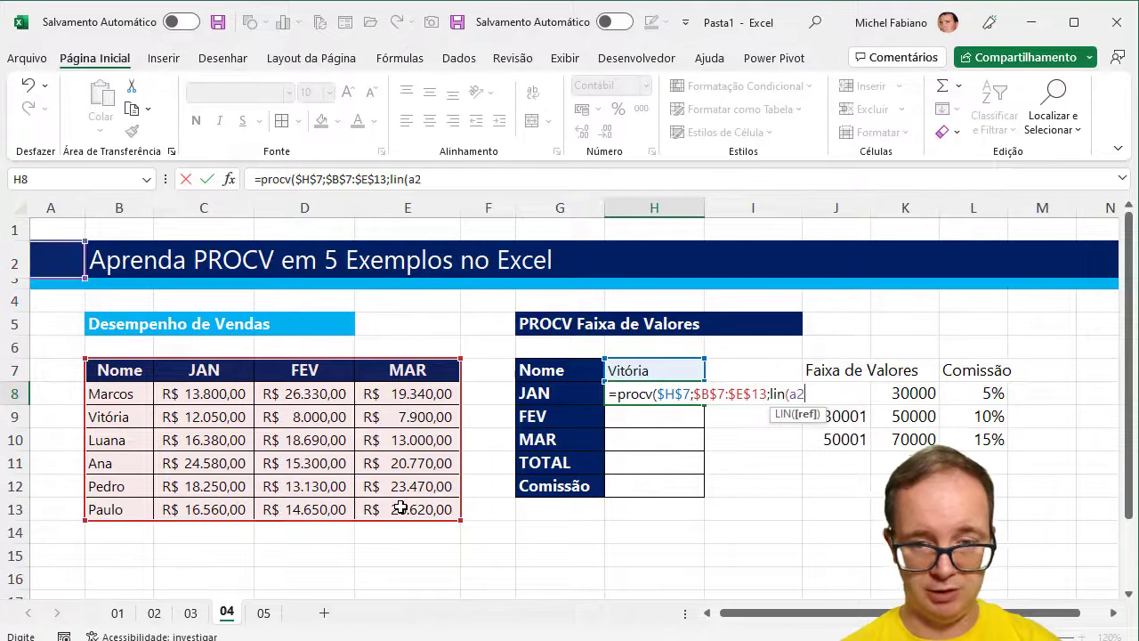
{"action": "type", "text": ")"}
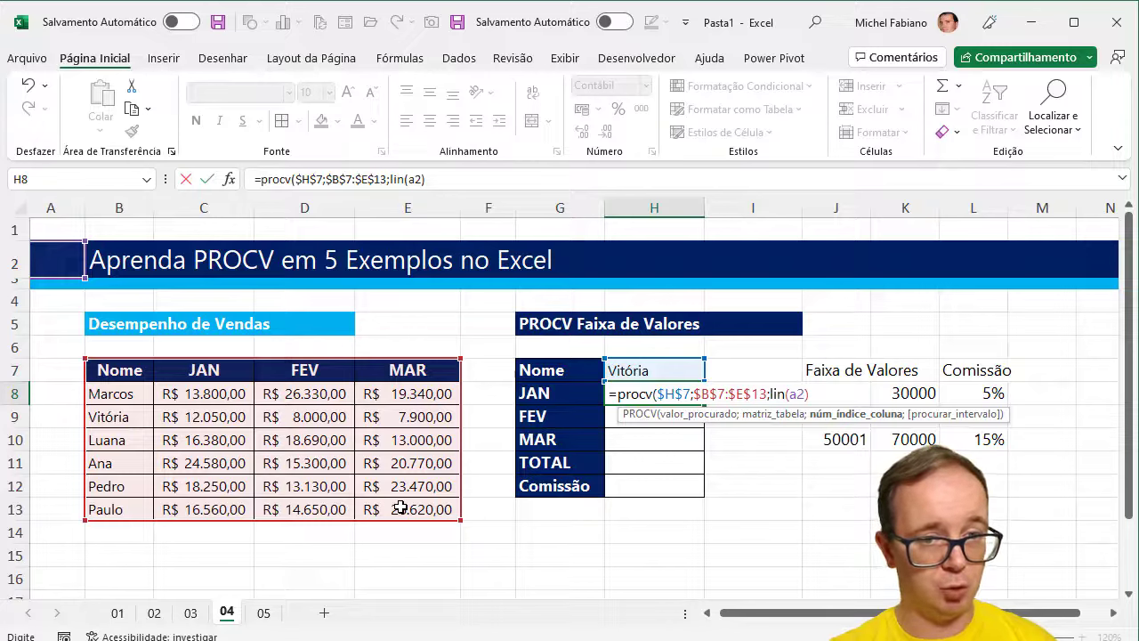
{"action": "type", "text": ";0)"}
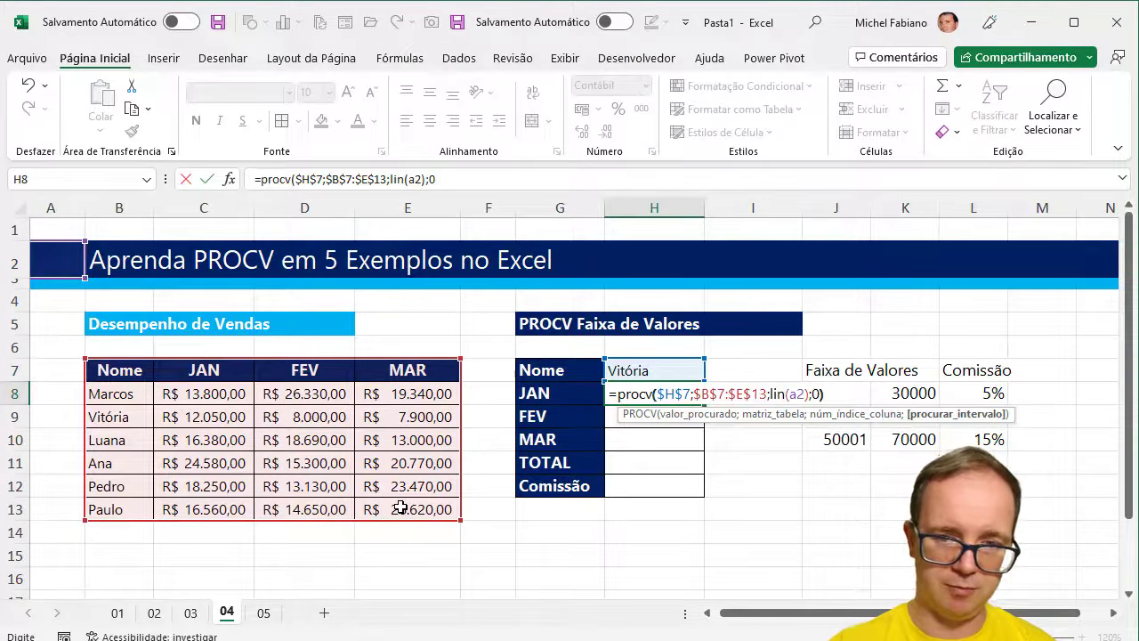
{"action": "key", "text": "Return"}
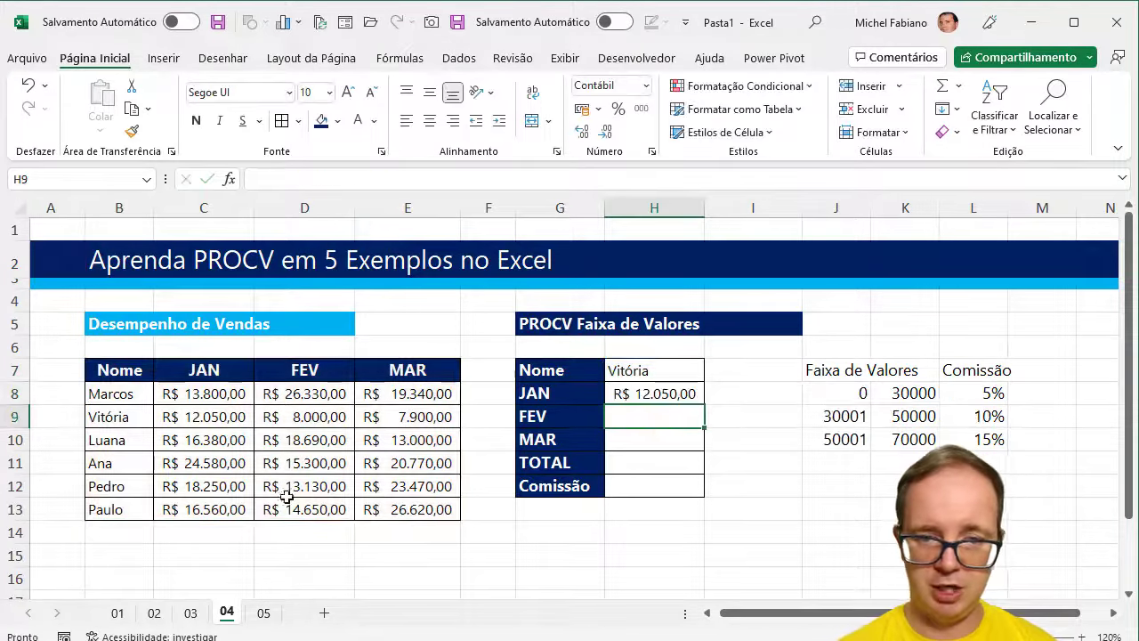
- Fill the H8 lookup down through H10 and change the lookup name in H7 to the seller listed in B10
{"action": "left_click", "coordinate": [692, 393]}
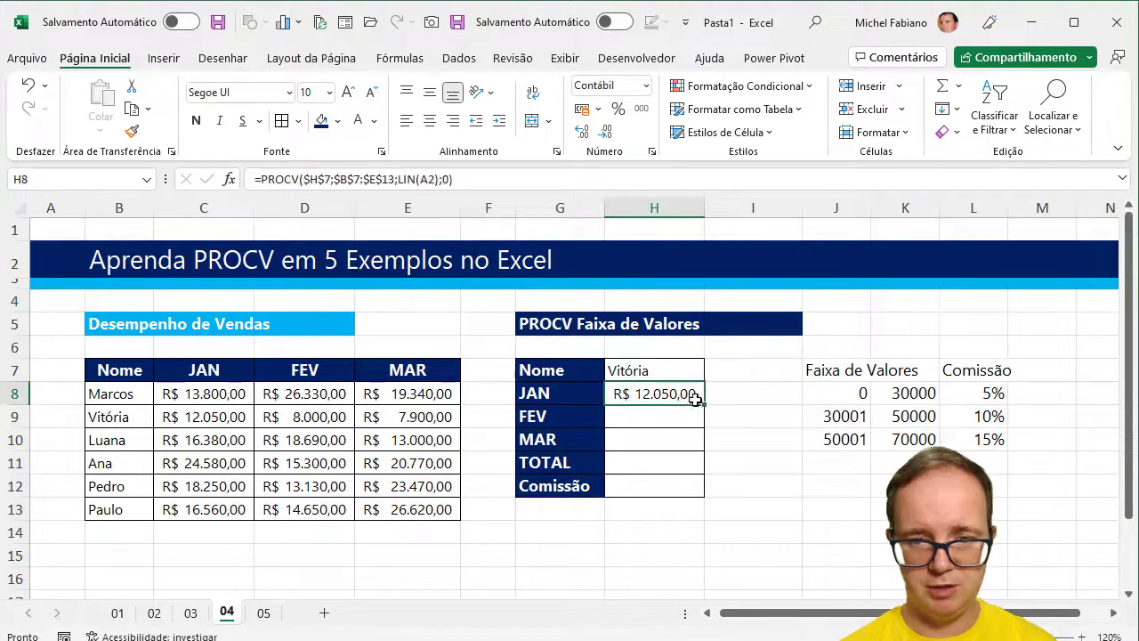
{"action": "left_click_drag", "start_coordinate": [703, 405], "coordinate": [704, 449]}
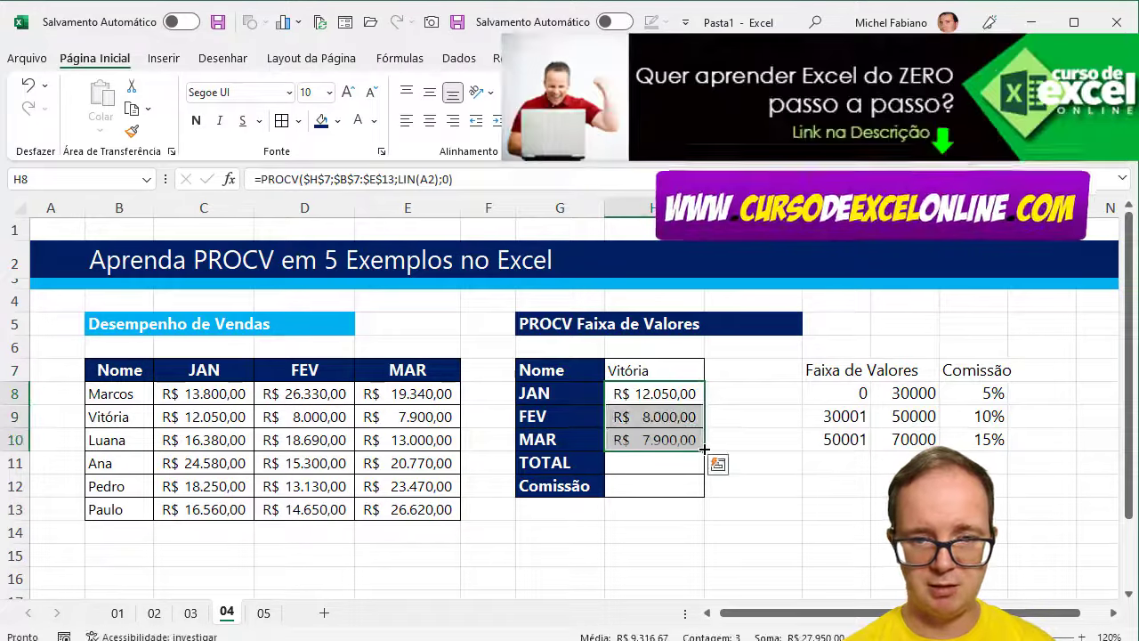
{"action": "left_click", "coordinate": [671, 373]}
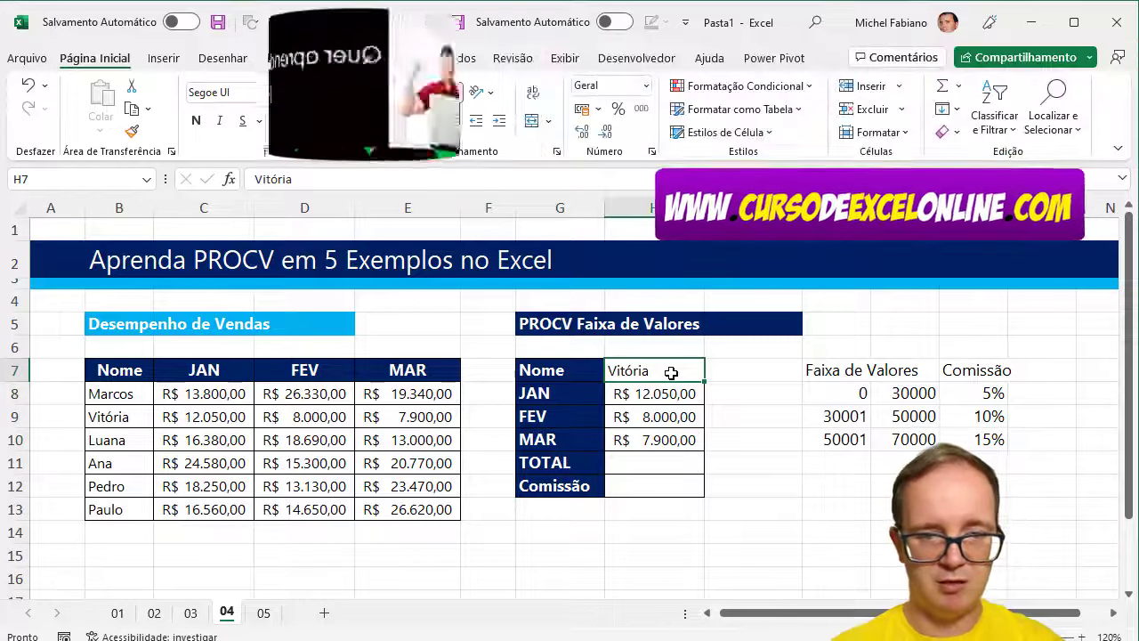
{"action": "type", "text": "Luana"}
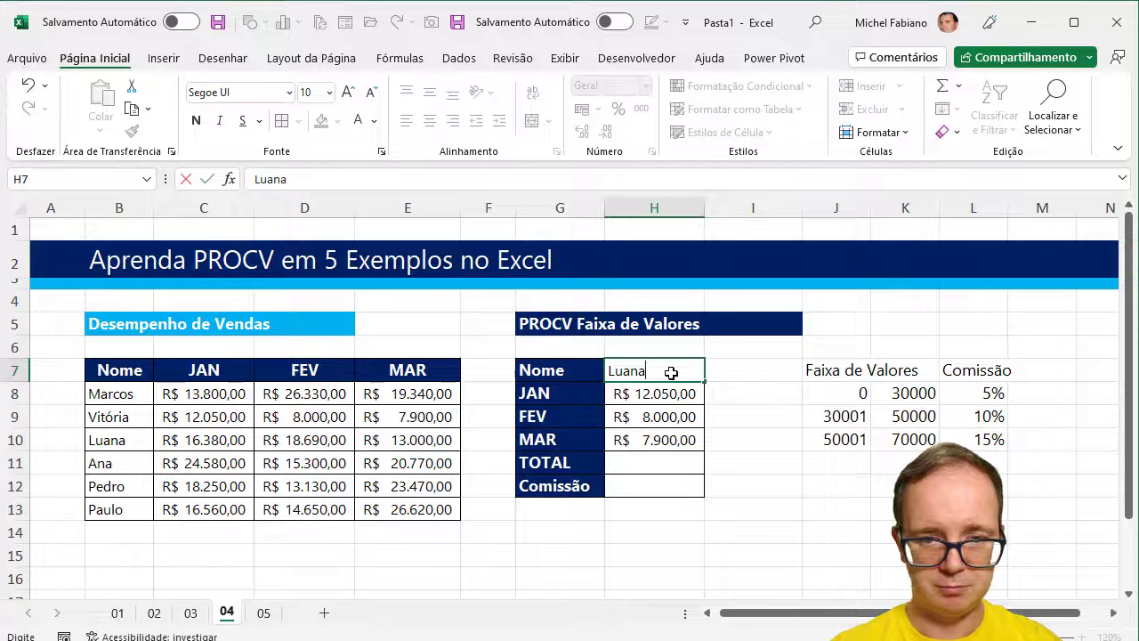
{"action": "key", "text": "Return"}
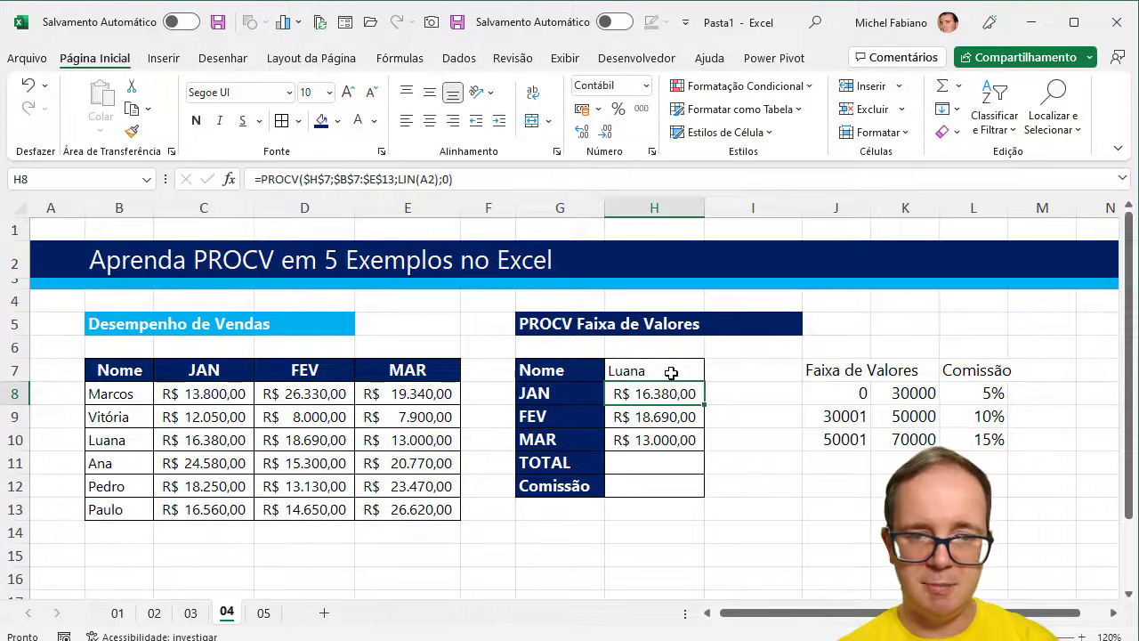
- Total the three monthly sales in H11 with SOMA over H8:H10
{"action": "left_click", "coordinate": [654, 464]}
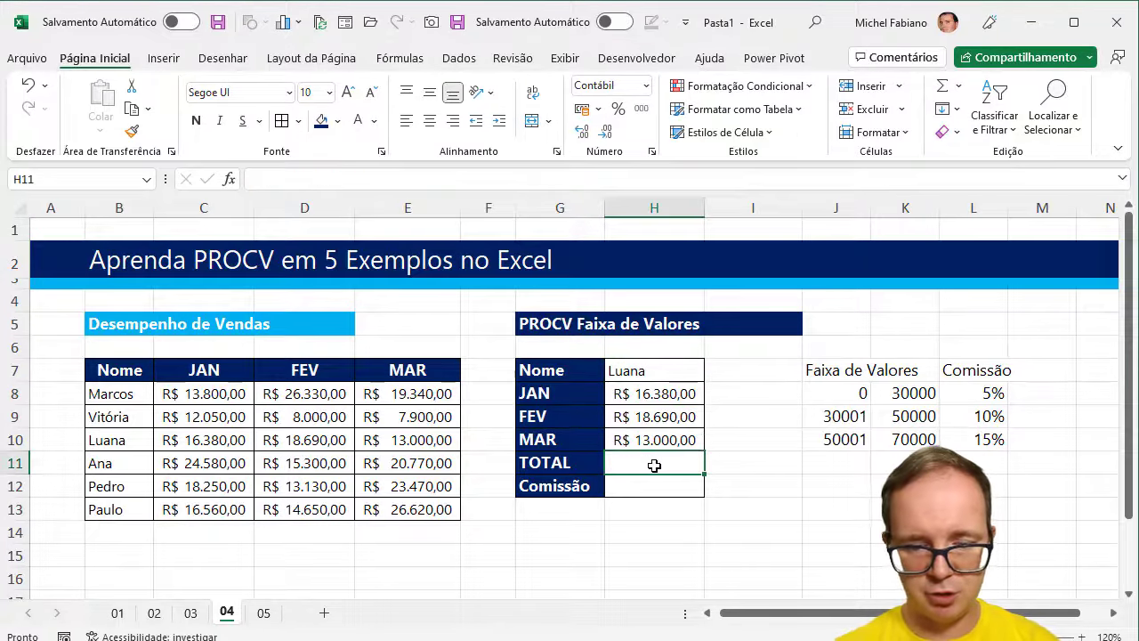
{"action": "type", "text": "=soma("}
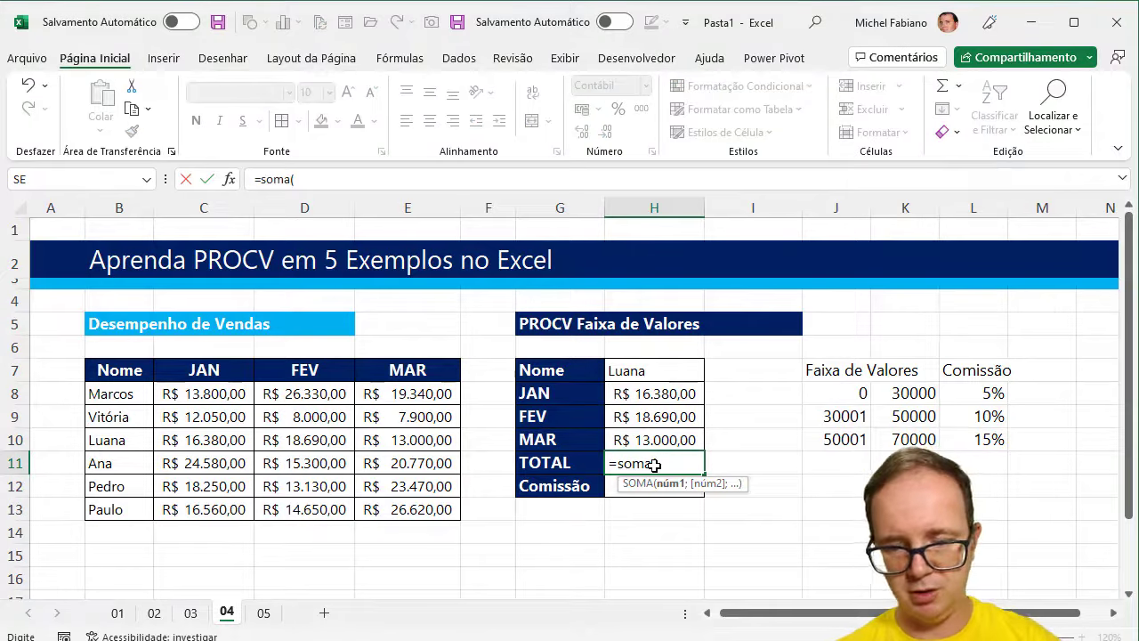
{"action": "key", "text": "Up"}
{"action": "key", "text": "shift+Up"}
{"action": "key", "text": "shift+Up"}
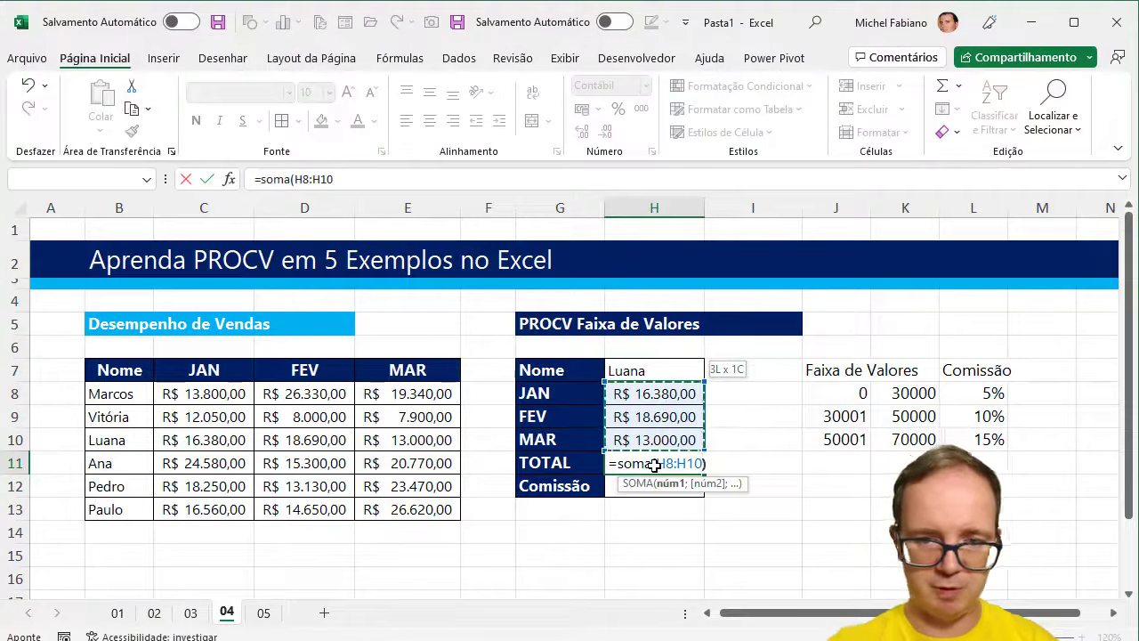
{"action": "key", "text": "Return"}
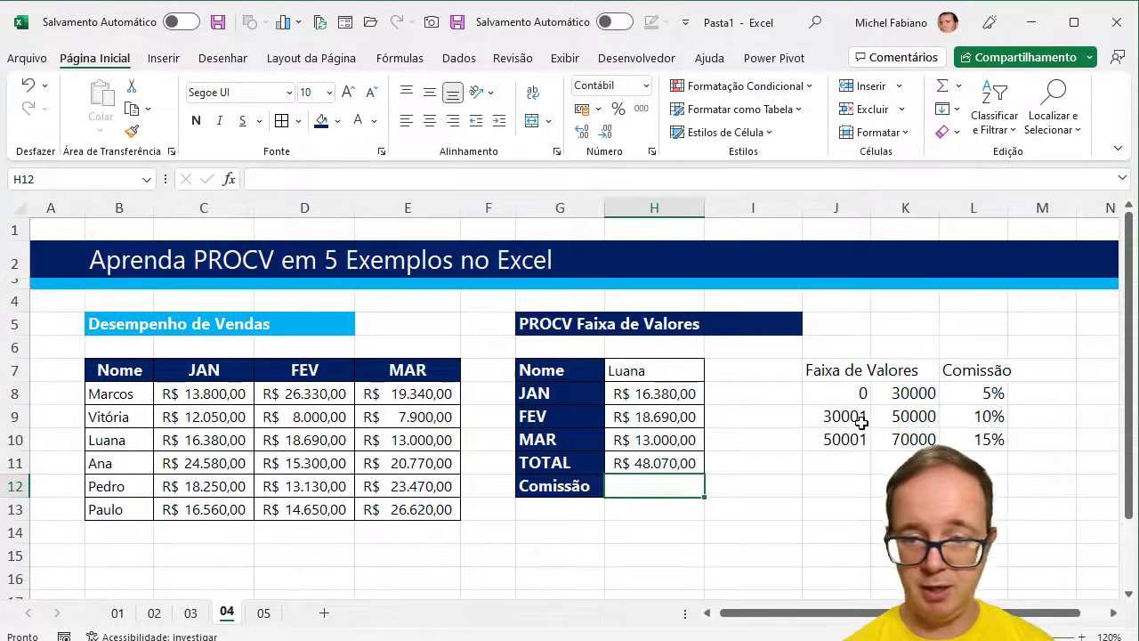
- Format the value ranges in J8:K10 as accounting currency and reduce their font size to 10
{"action": "left_click_drag", "start_coordinate": [860, 393], "coordinate": [906, 435]}
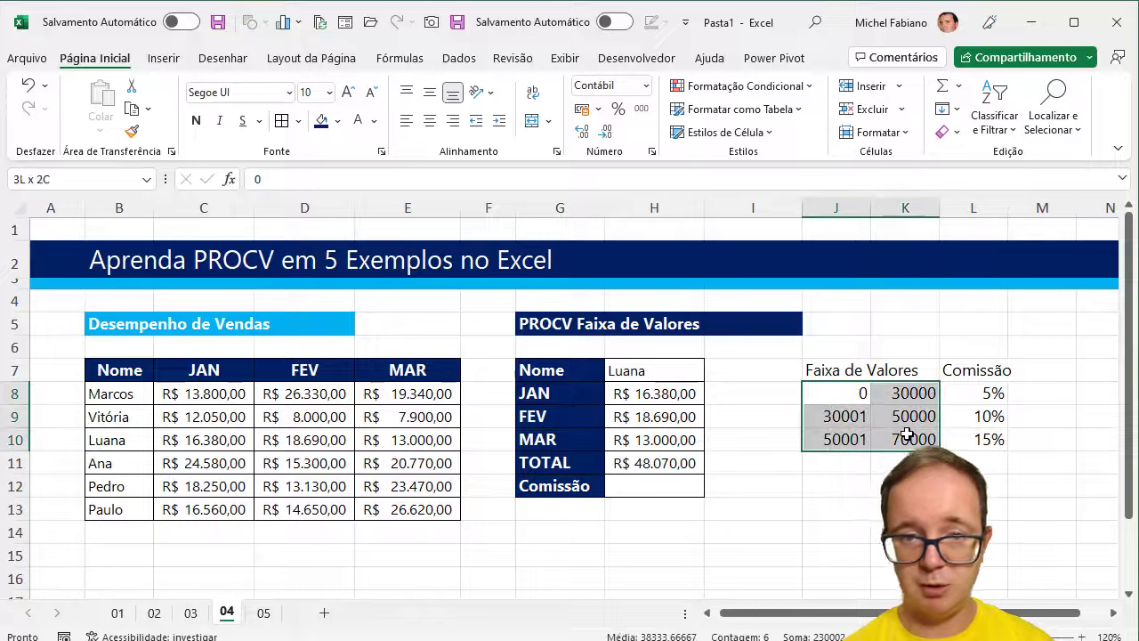
{"action": "left_click", "coordinate": [583, 109]}
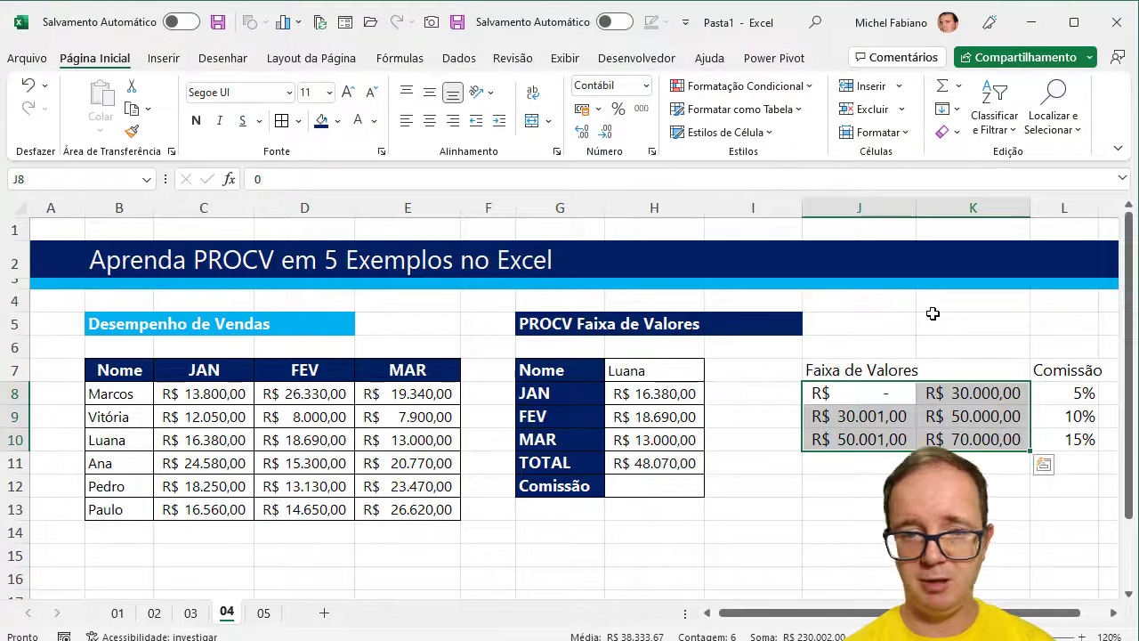
{"action": "left_click", "coordinate": [374, 93]}
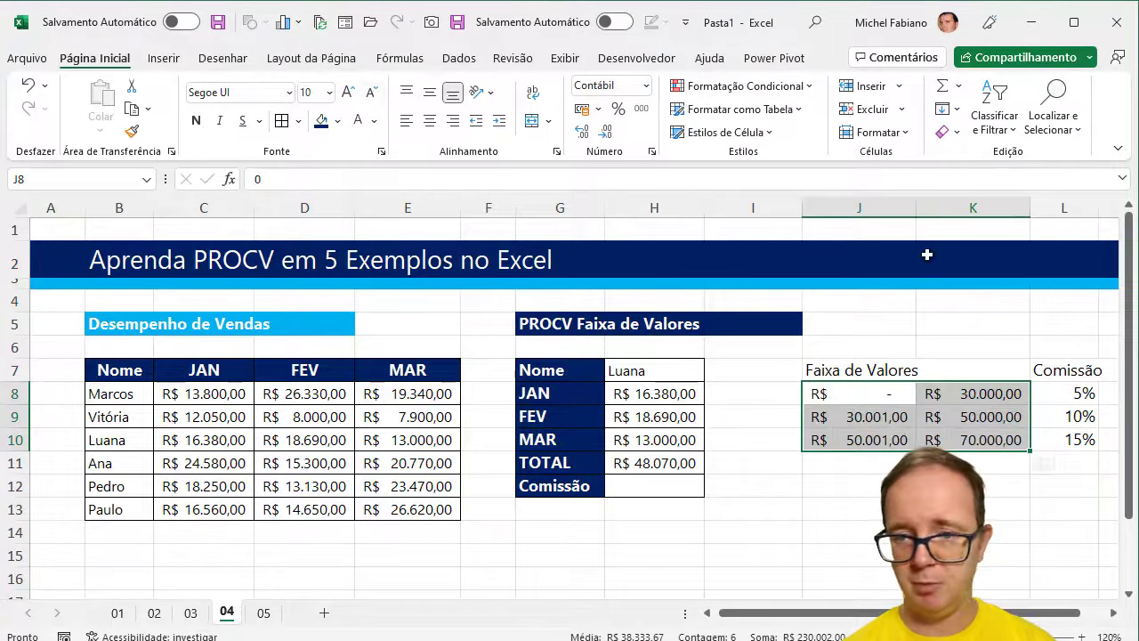
{"action": "mouse_move", "coordinate": [1030, 208]}
{"action": "left_mouse_down"}
{"action": "mouse_move", "coordinate": [1014, 207]}
{"action": "mouse_move", "coordinate": [1030, 207]}
{"action": "left_mouse_up"}
- Give the commission table's header cells J7:L7 a dark blue fill and white text
{"action": "left_click_drag", "start_coordinate": [832, 368], "coordinate": [1066, 372]}
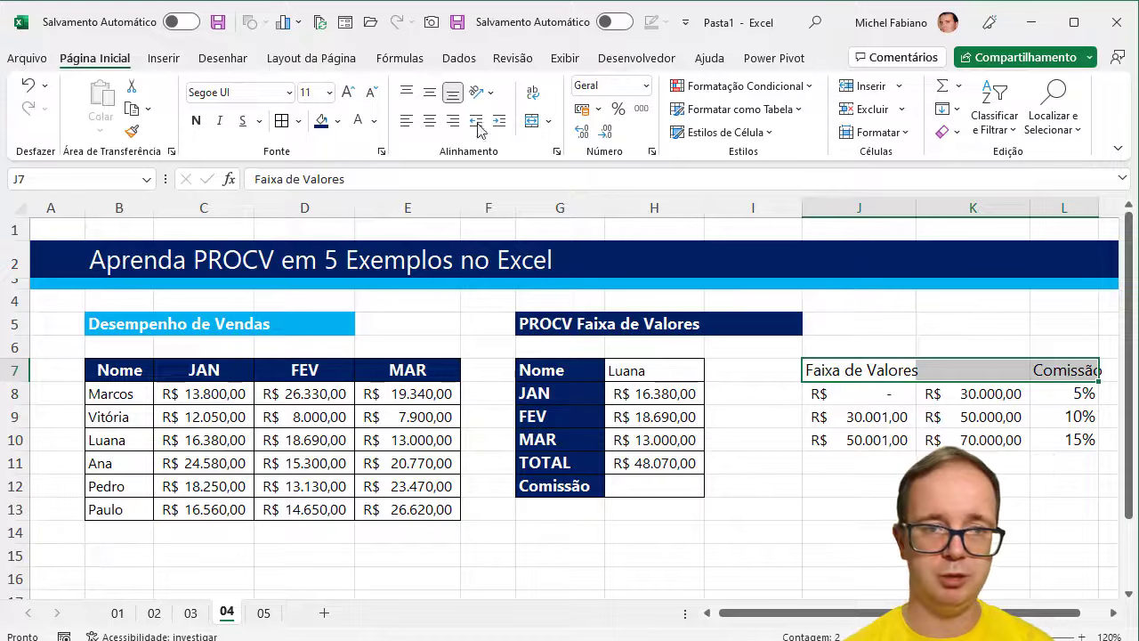
{"action": "left_click", "coordinate": [323, 120]}
{"action": "left_click", "coordinate": [361, 126]}
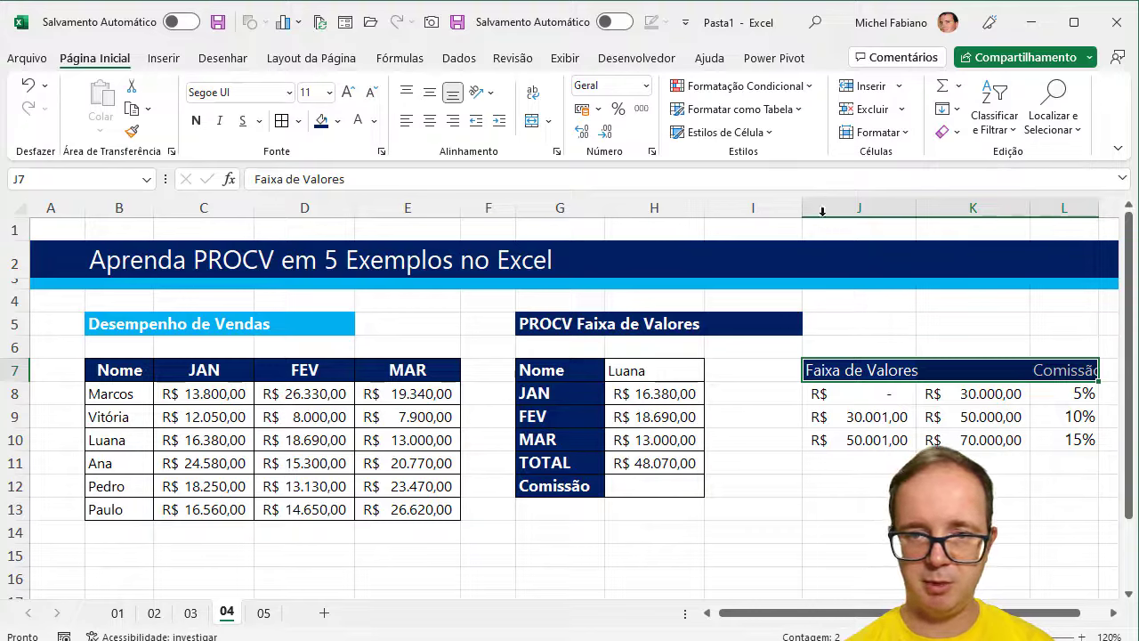
- Narrow the empty column I and autofit column L to its Comissão header
{"action": "left_click_drag", "start_coordinate": [802, 208], "coordinate": [738, 214]}
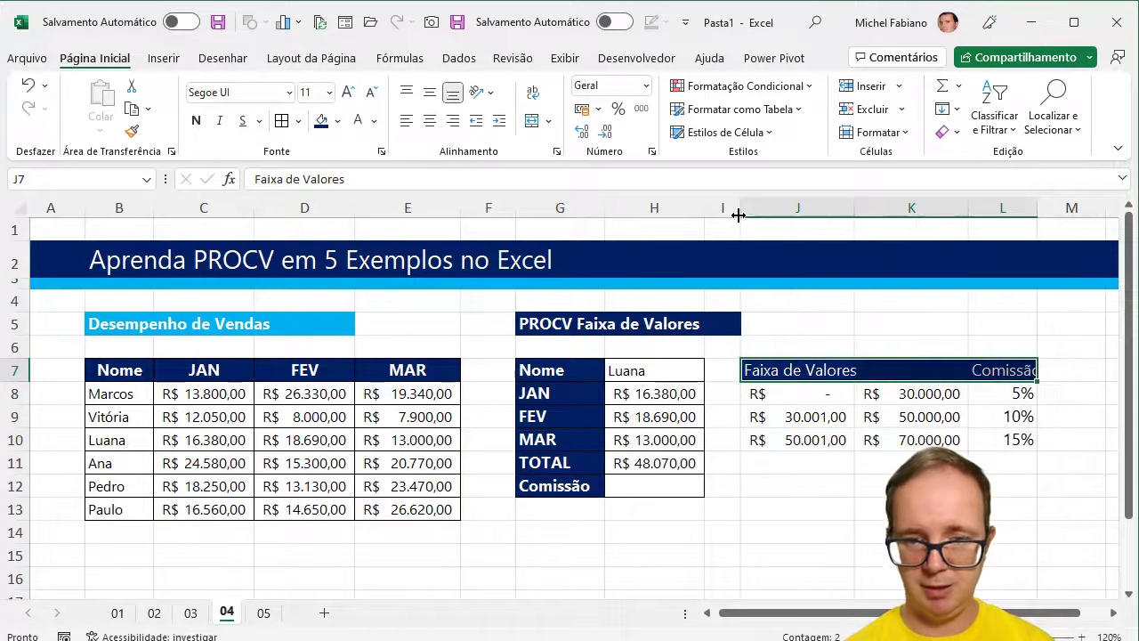
{"action": "left_click", "coordinate": [840, 503]}
{"action": "left_click", "coordinate": [686, 488]}
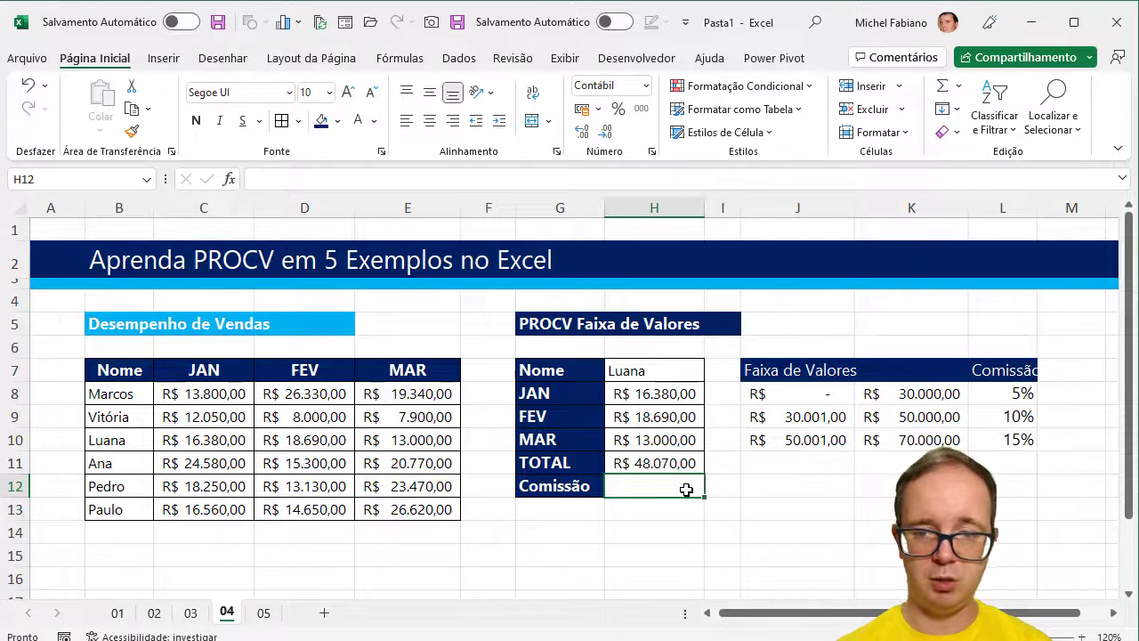
{"action": "double_click", "coordinate": [1038, 209]}
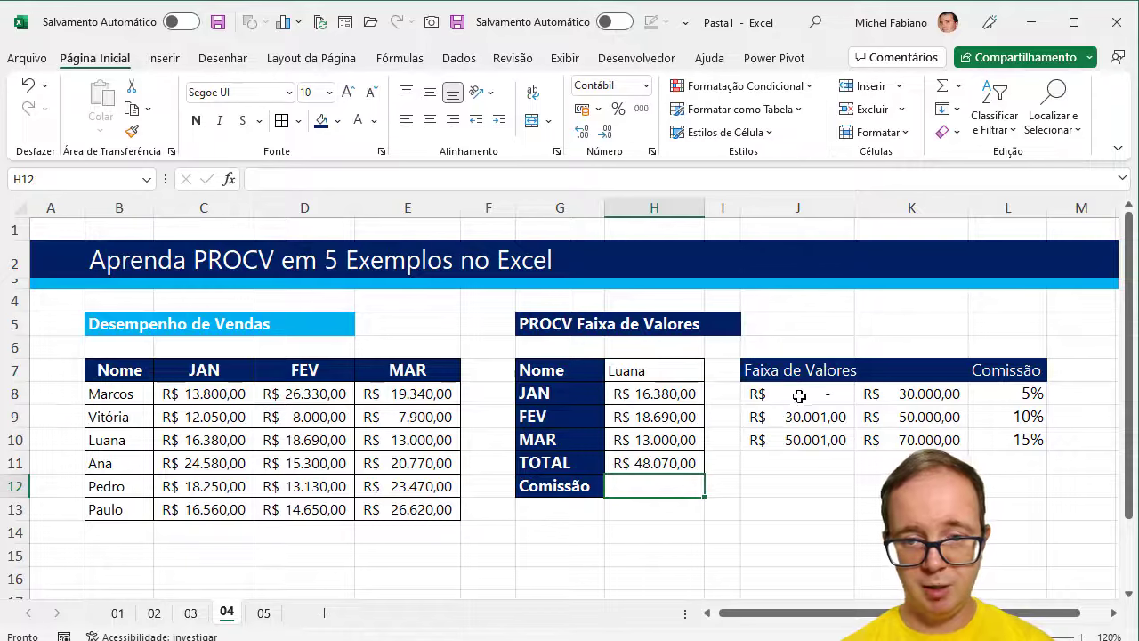
- In H12, write a PROCV formula looking up H11 in J7:L10, returning column 3 with match argument 0
{"action": "left_click_drag", "start_coordinate": [792, 395], "coordinate": [991, 439]}
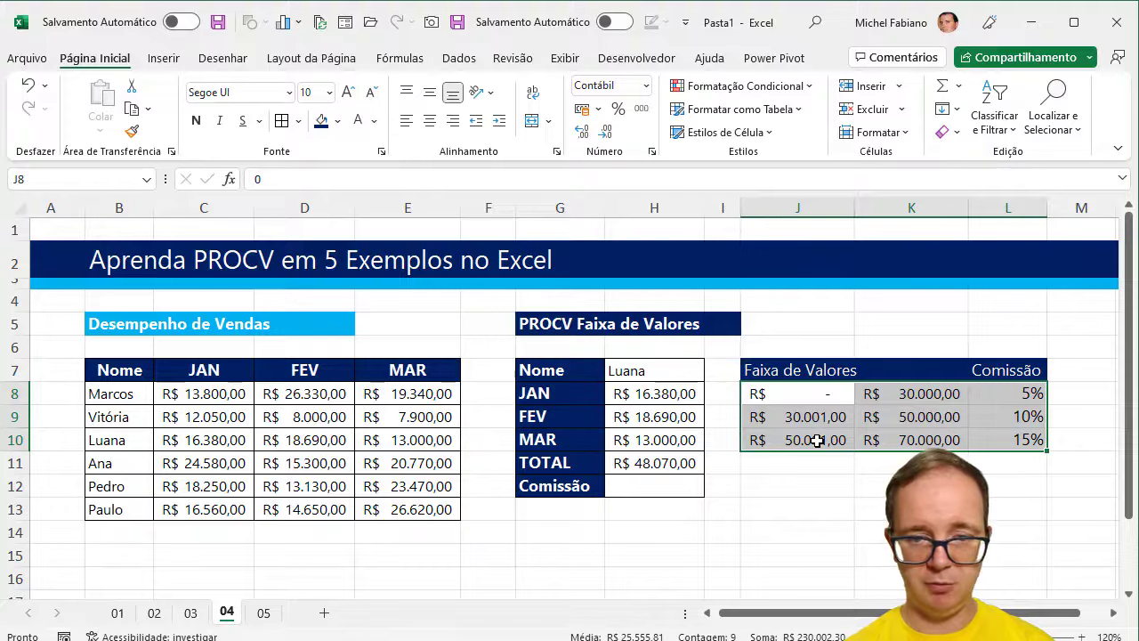
{"action": "left_click", "coordinate": [666, 470]}
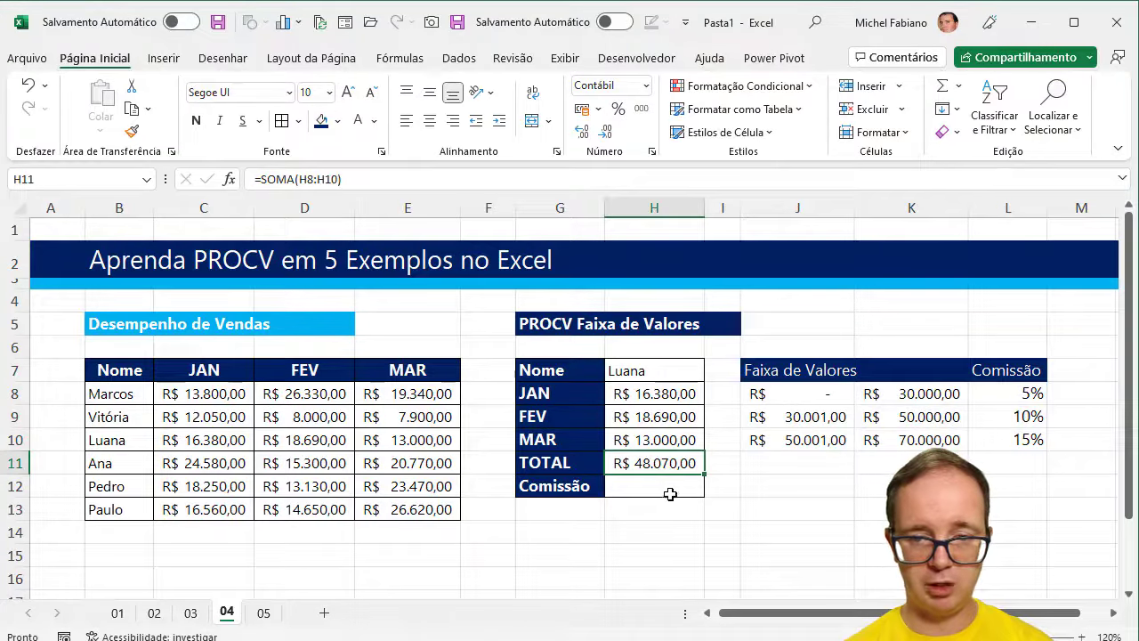
{"action": "left_click", "coordinate": [667, 493]}
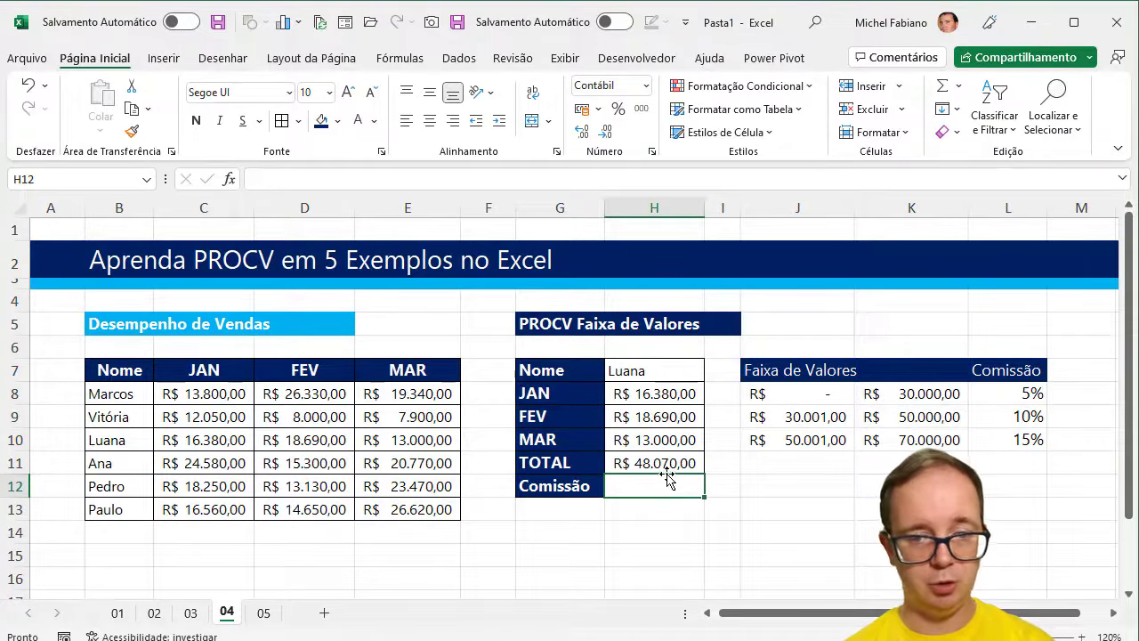
{"action": "type", "text": "="}
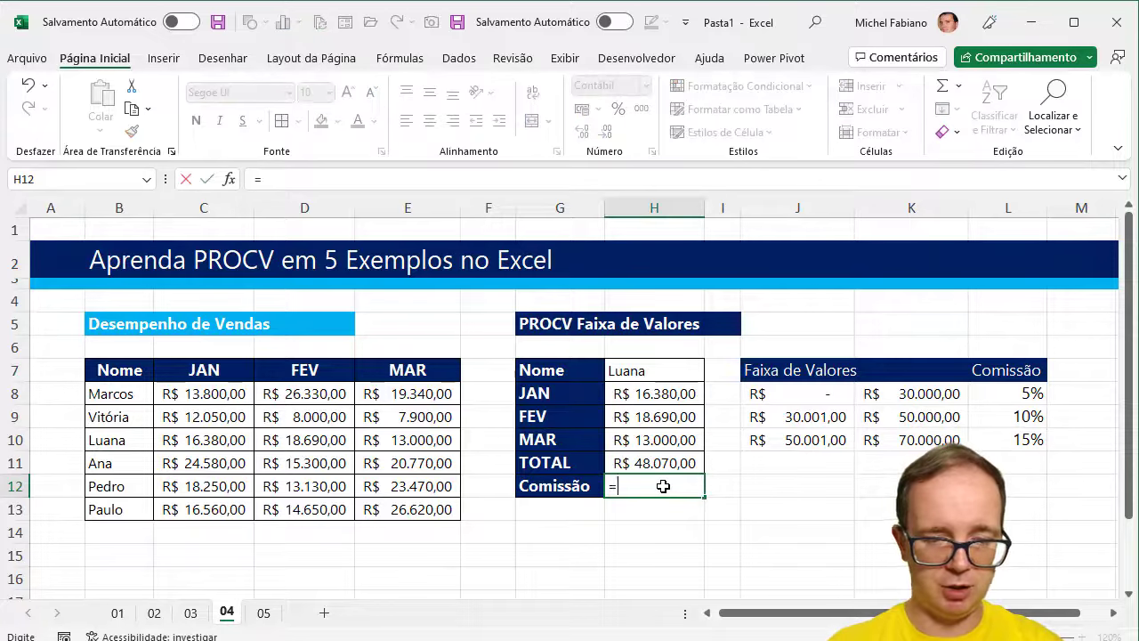
{"action": "type", "text": "procv("}
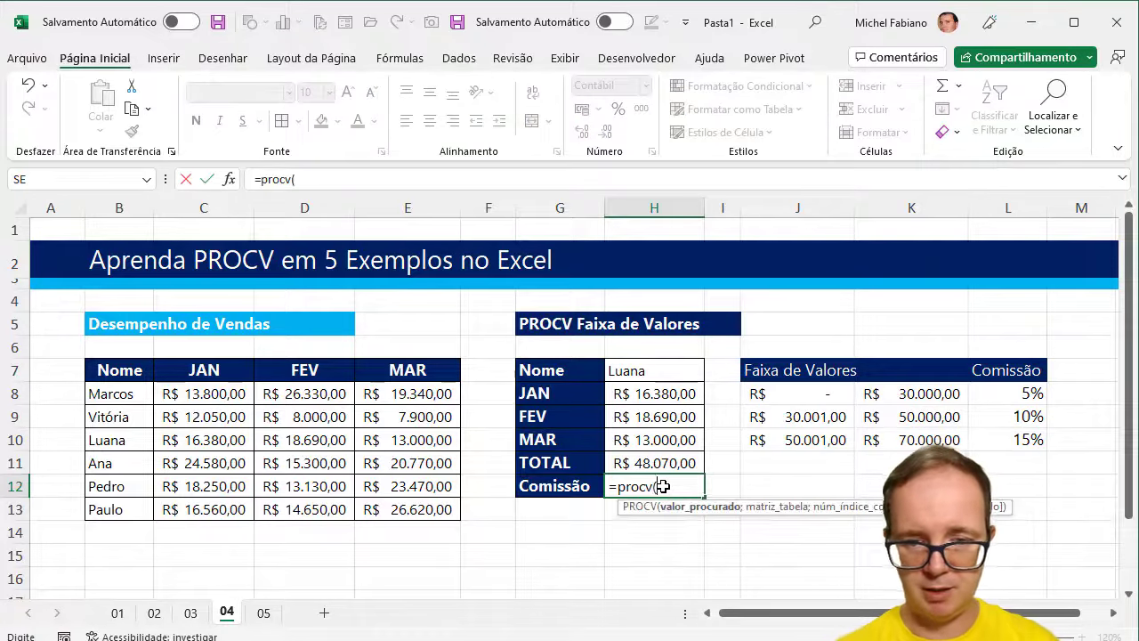
{"action": "left_click", "coordinate": [647, 463]}
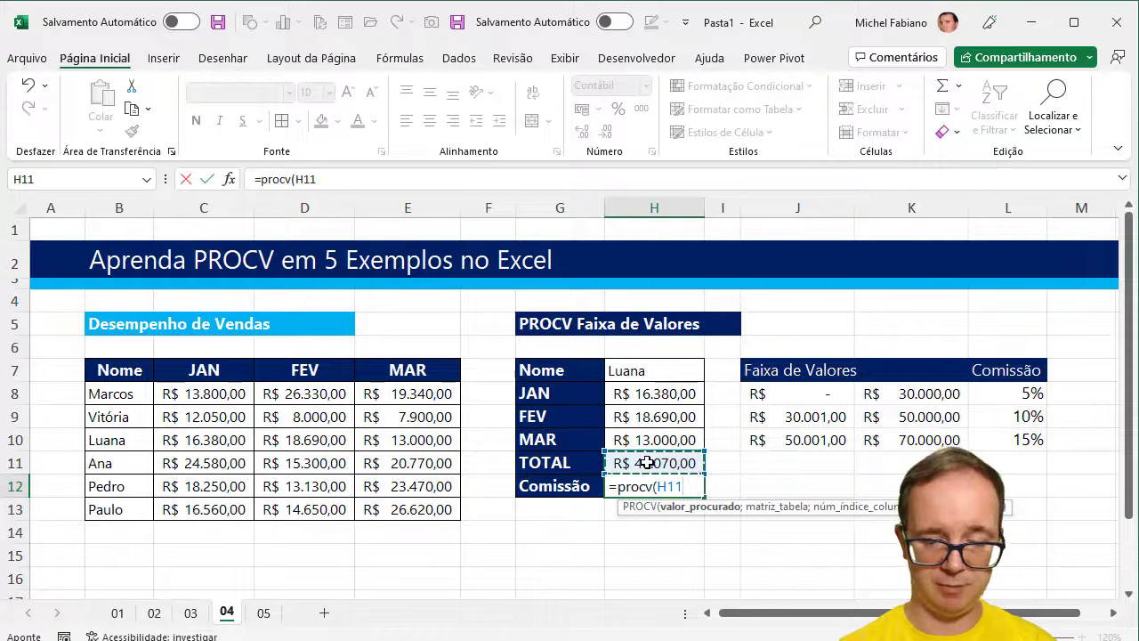
{"action": "type", "text": ";"}
{"action": "left_click_drag", "start_coordinate": [794, 377], "coordinate": [992, 434]}
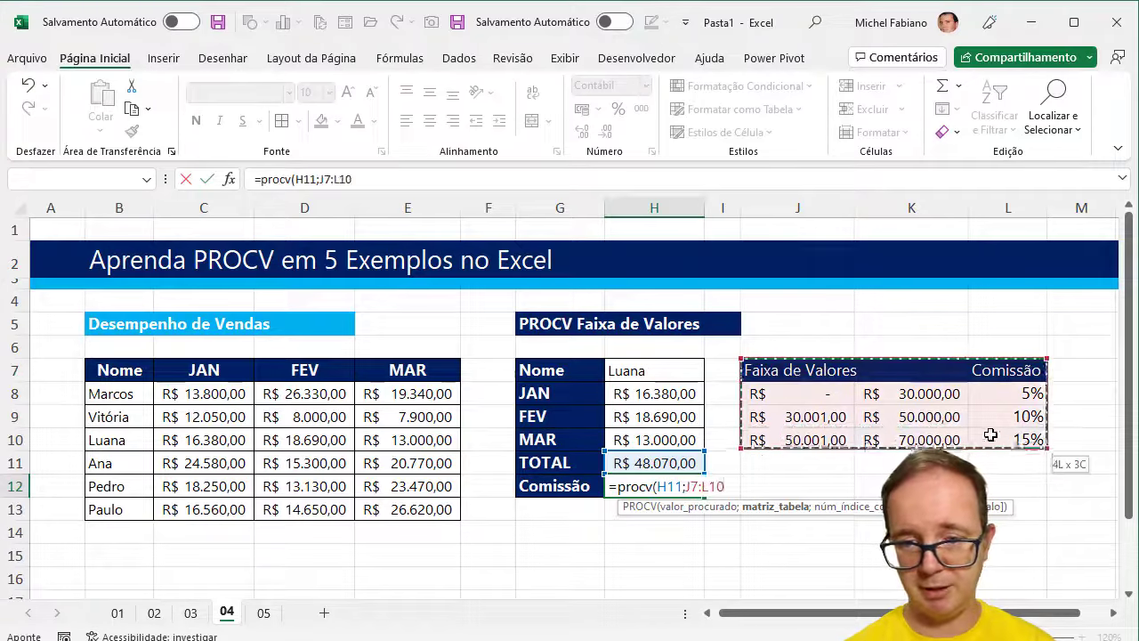
{"action": "type", "text": ";"}
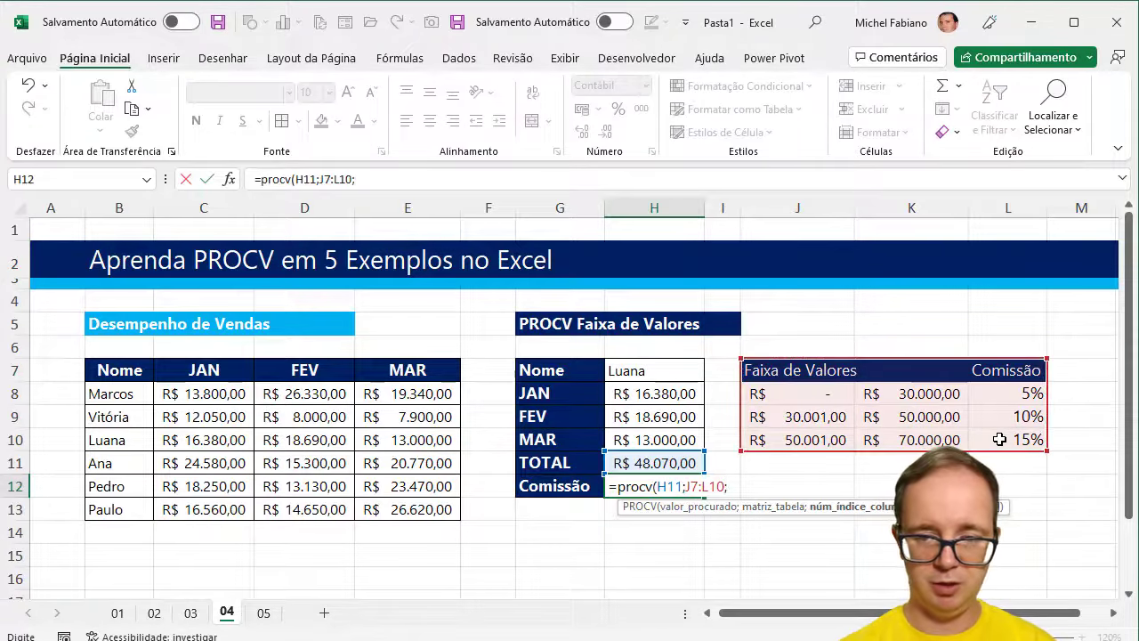
{"action": "type", "text": "3"}
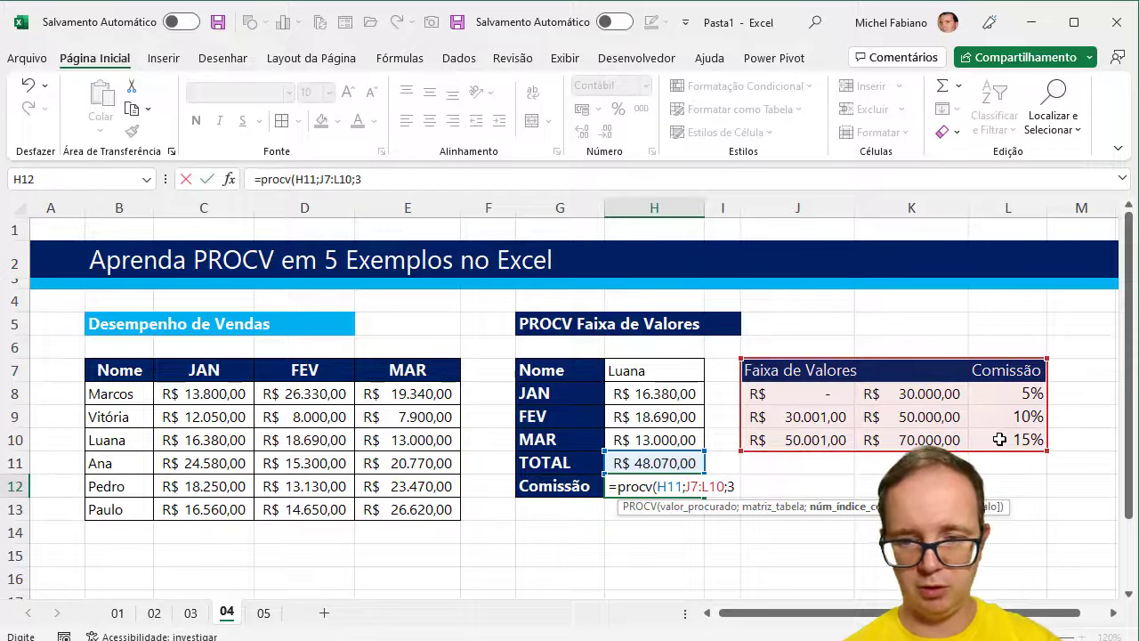
{"action": "type", "text": ";0"}
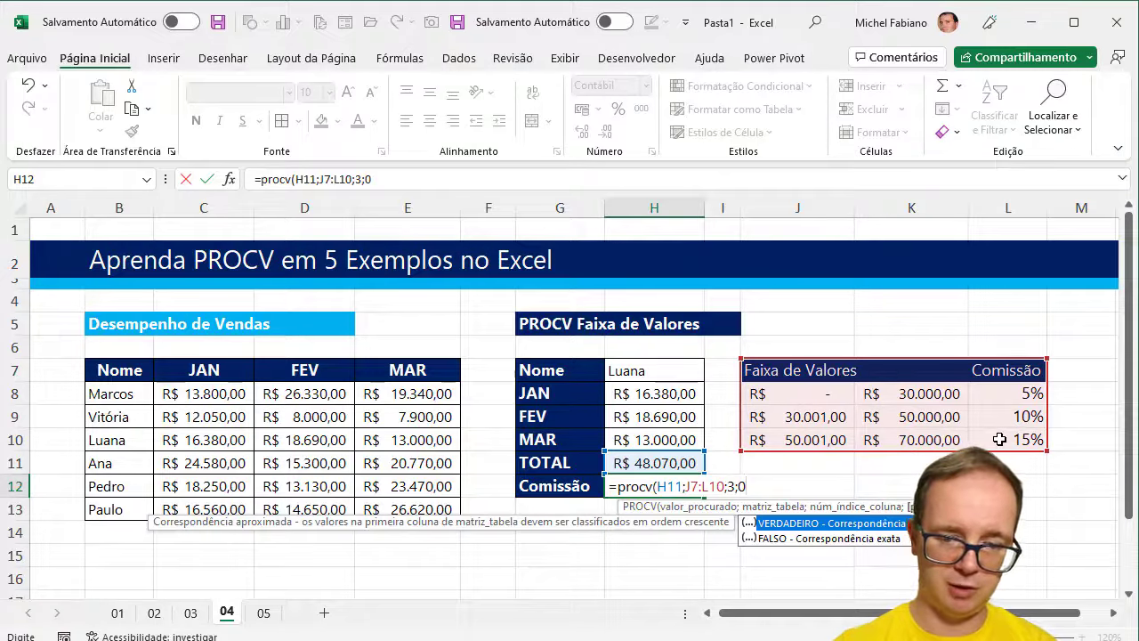
{"action": "type", "text": ")"}
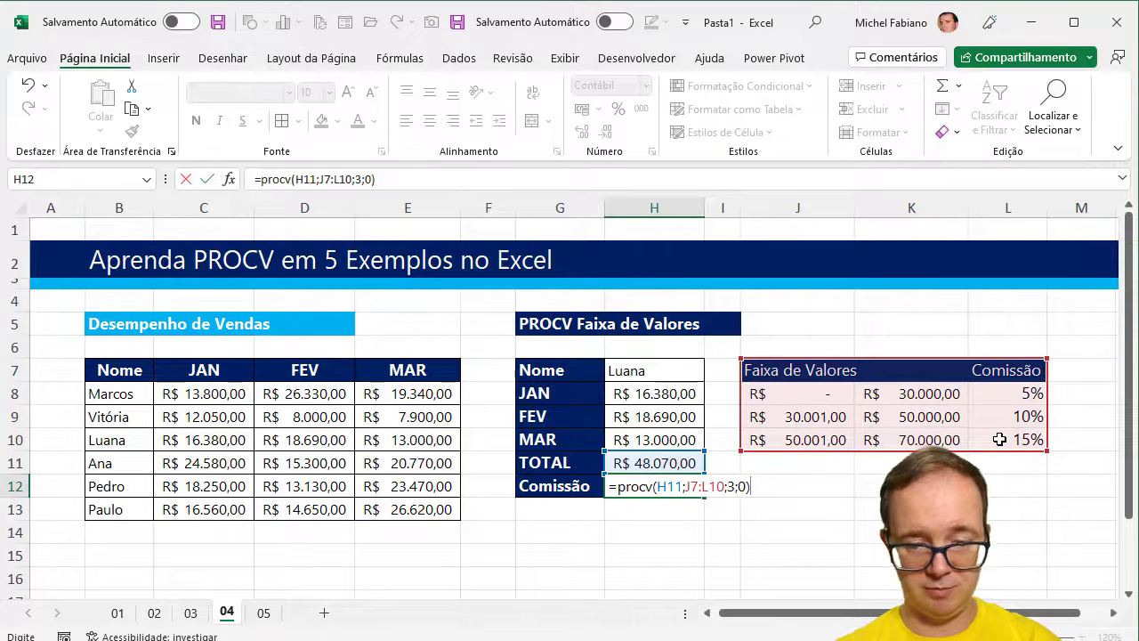
- Change the PROCV match argument in H12 to 1, enter the formula and format the cell as a percentage
{"action": "key", "text": "BackSpace"}
{"action": "key", "text": "BackSpace"}
{"action": "type", "text": "1"}
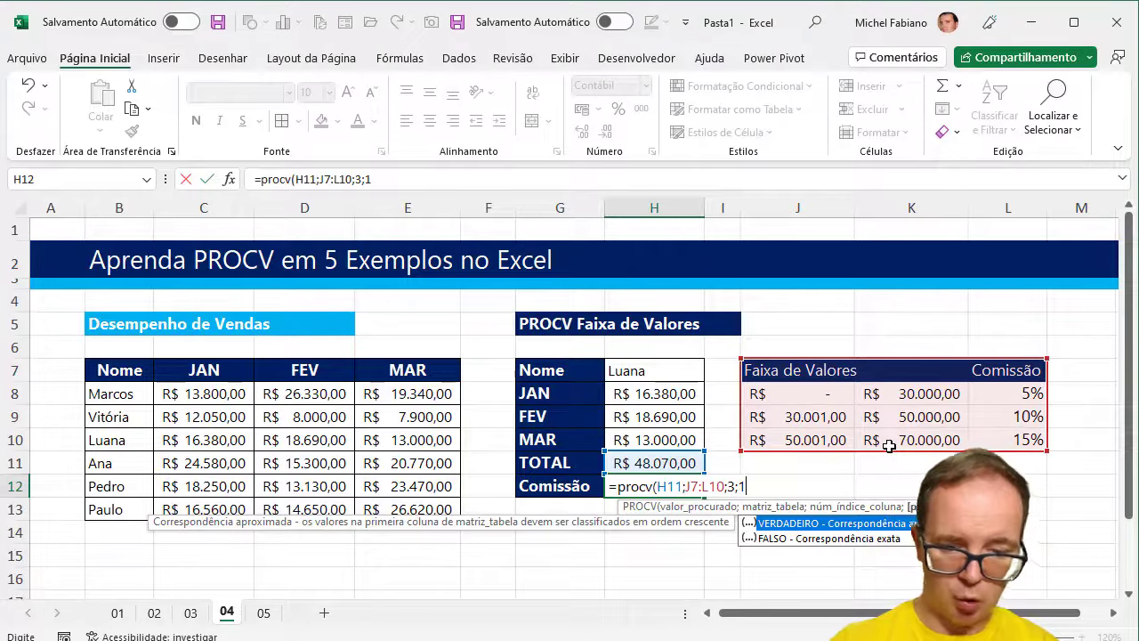
{"action": "type", "text": ")"}
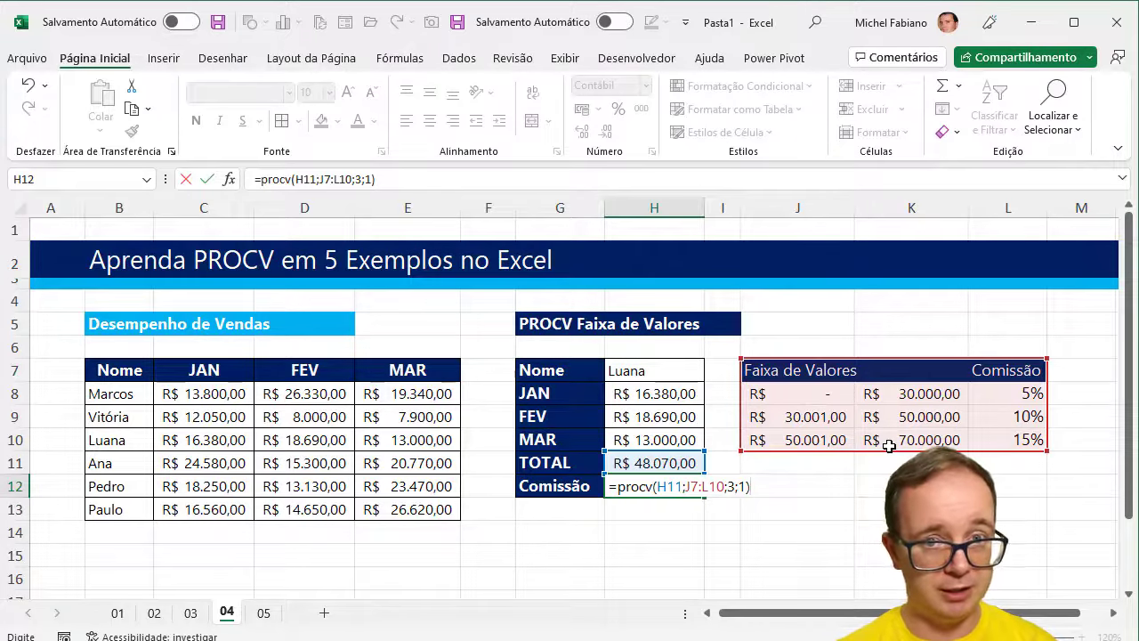
{"action": "key", "text": "Return"}
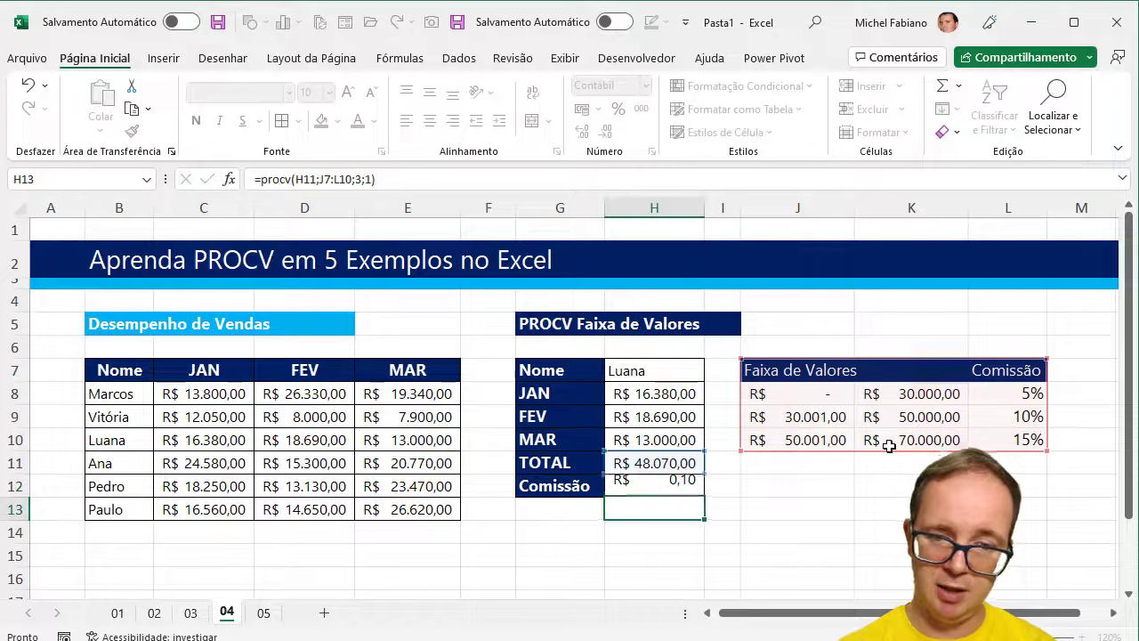
{"action": "left_click", "coordinate": [653, 488]}
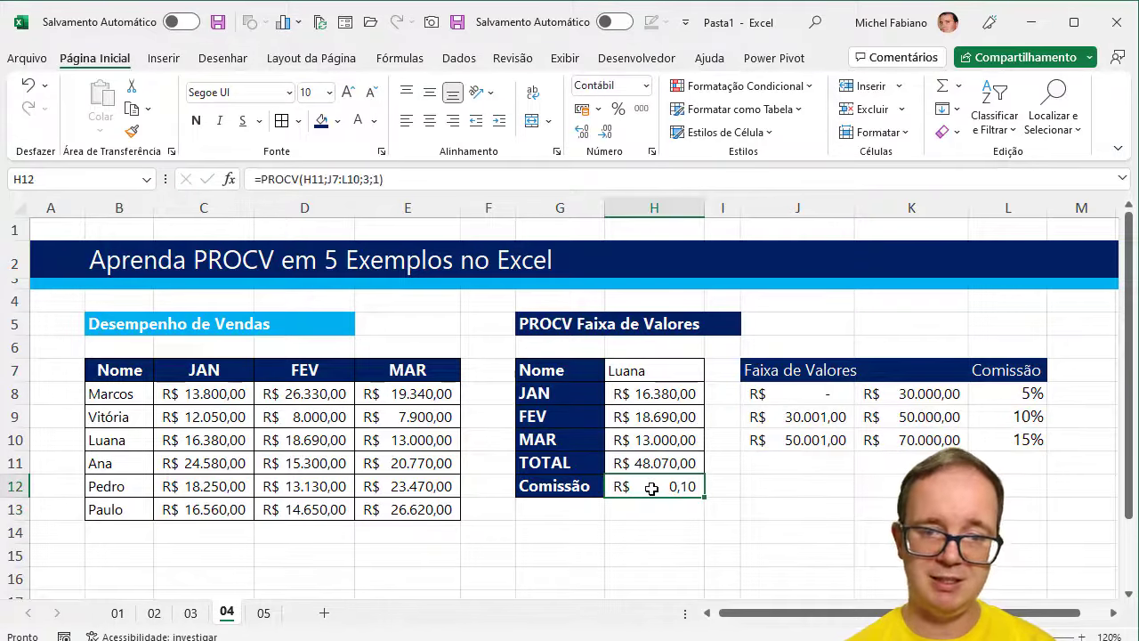
{"action": "left_click", "coordinate": [618, 112]}
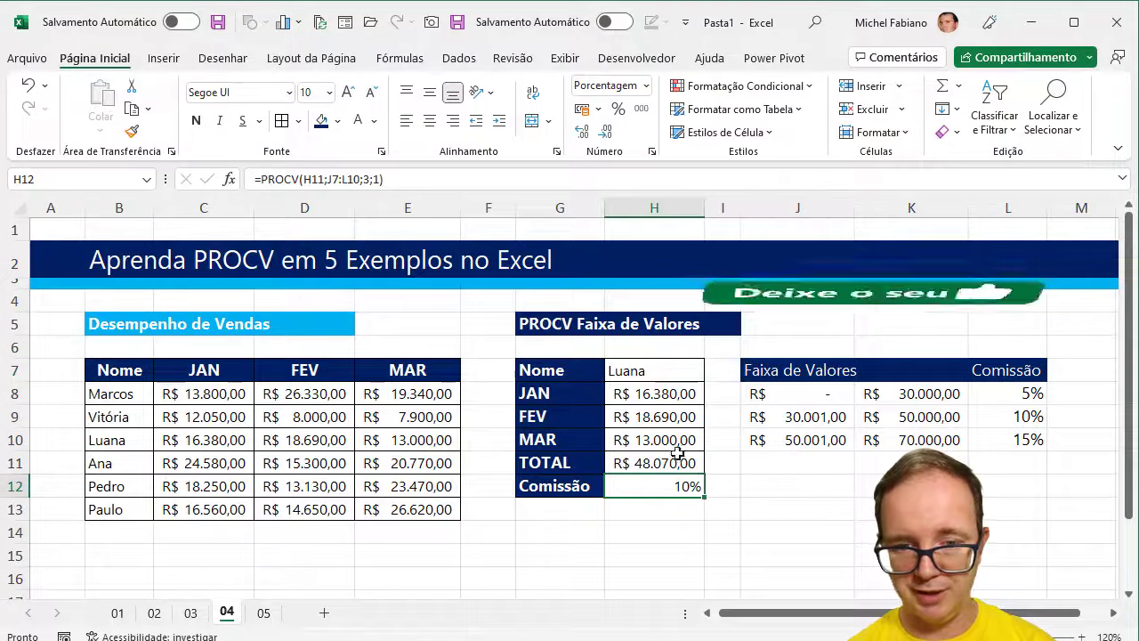
- Test the commission lookup by entering the seller name from B8 in H7
{"action": "right_click", "coordinate": [678, 374]}
{"action": "key", "text": "Escape"}
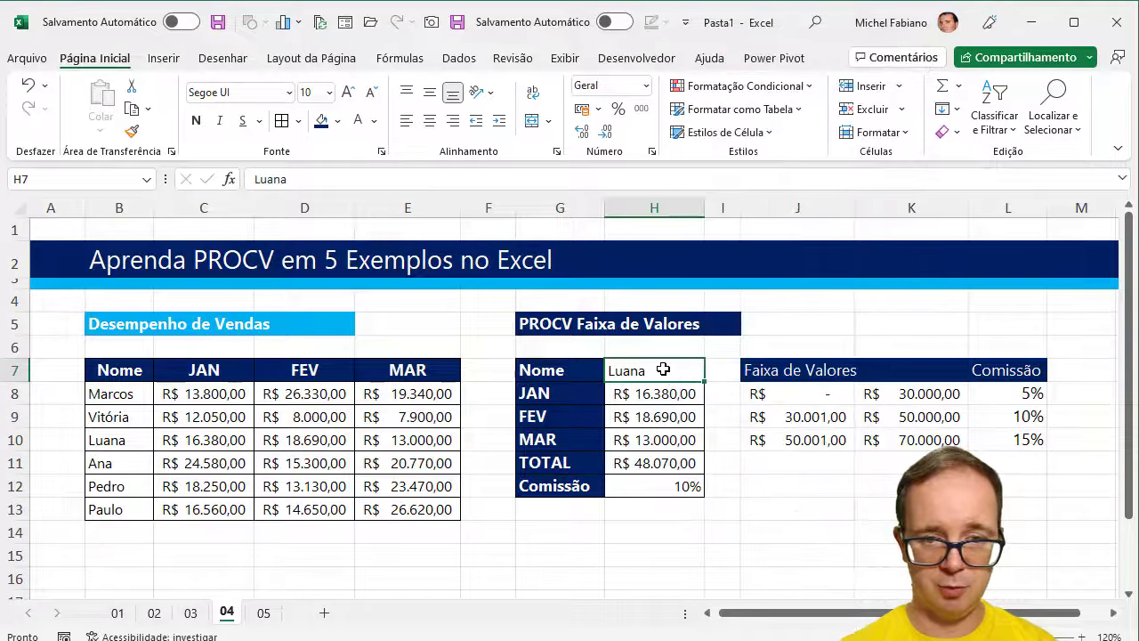
{"action": "type", "text": "Marcos"}
{"action": "key", "text": "Return"}
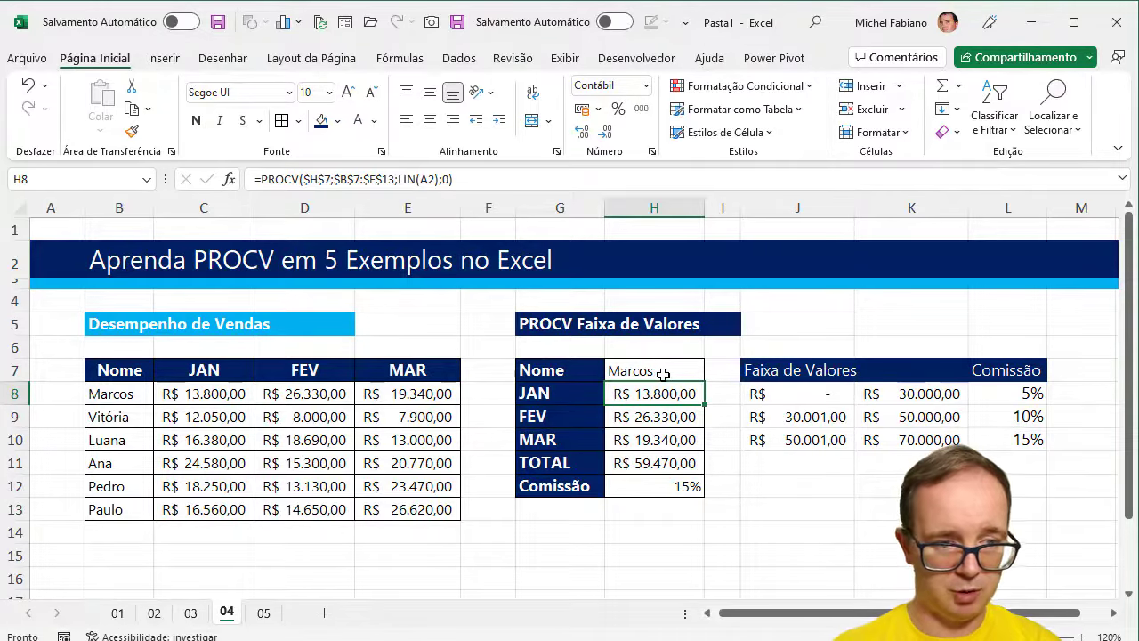
{"action": "type", "text": "Ana"}
{"action": "key", "text": "Return"}
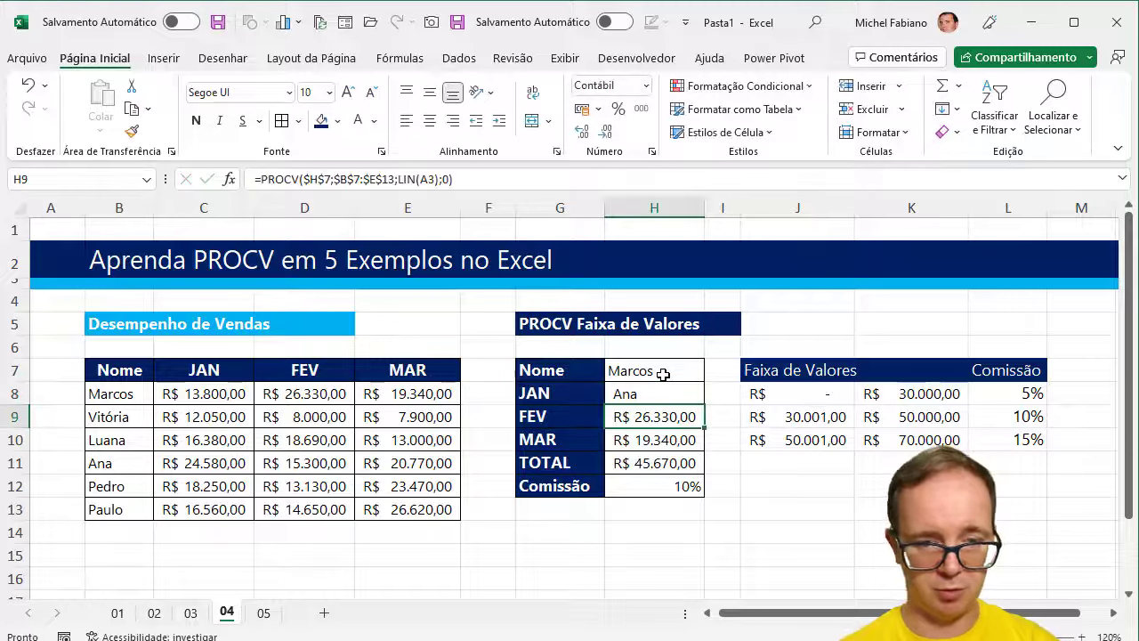
{"action": "key", "text": "ctrl+z"}
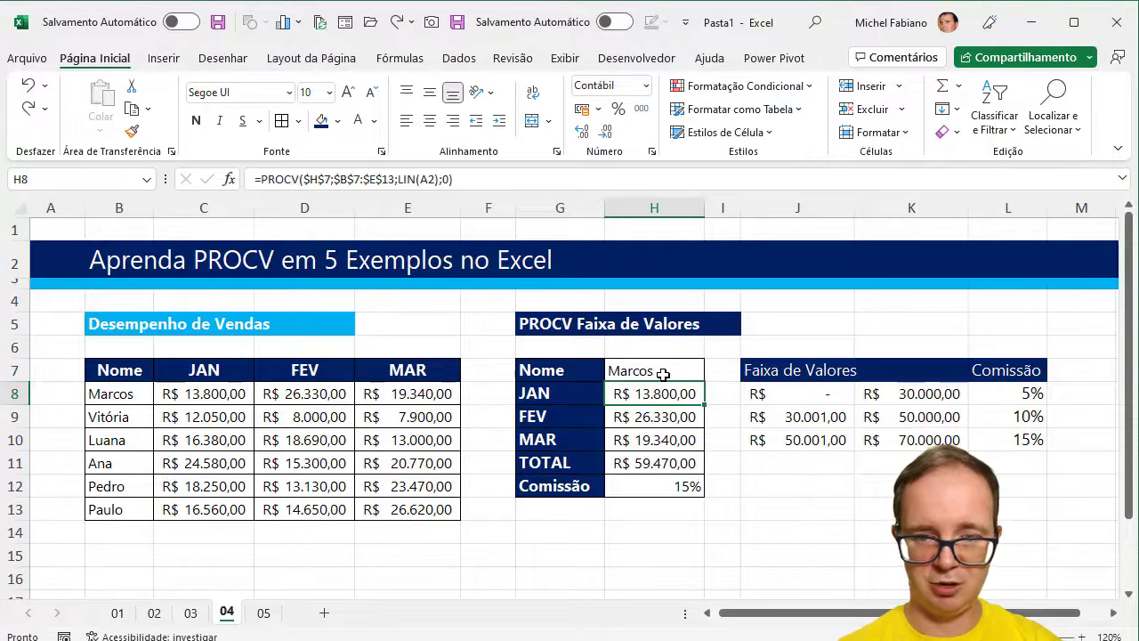
- Test the commission lookup with another seller by entering the name from B11 in H7
{"action": "left_click", "coordinate": [663, 374]}
{"action": "type", "text": "Ana"}
{"action": "key", "text": "Return"}
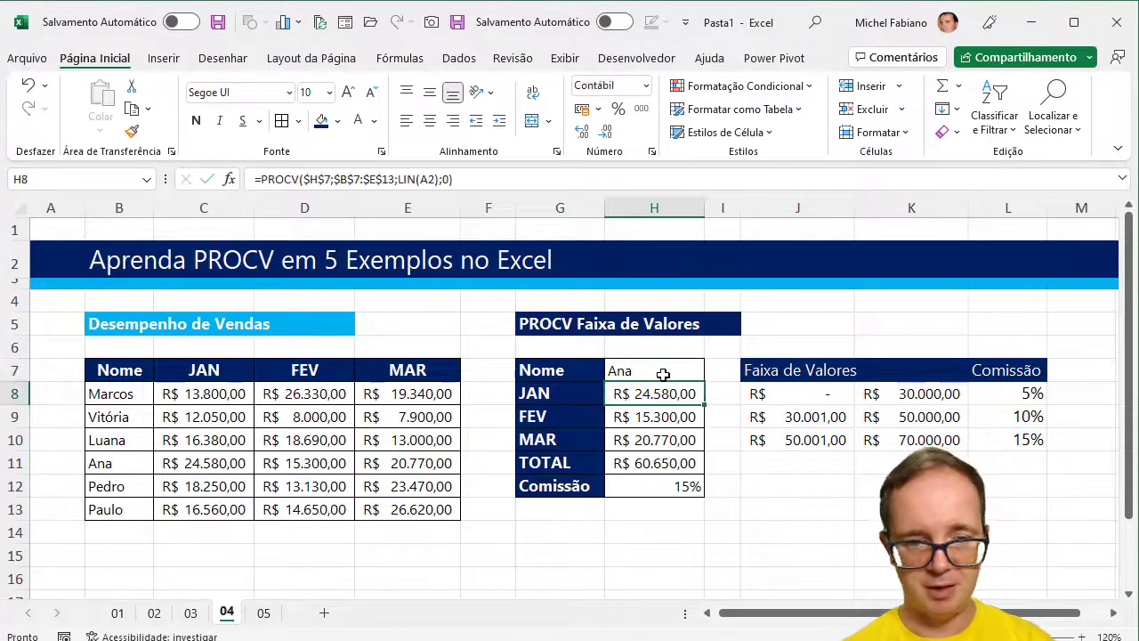
- Set the seller name in H7 to the one listed in B9
{"action": "left_click", "coordinate": [663, 368]}
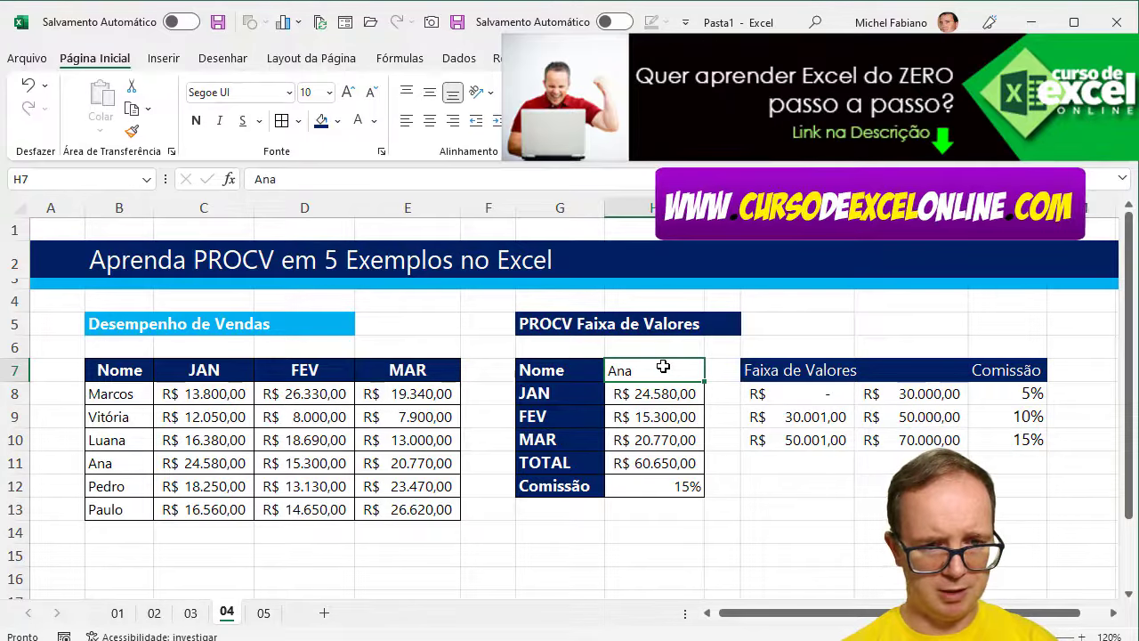
{"action": "type", "text": "V"}
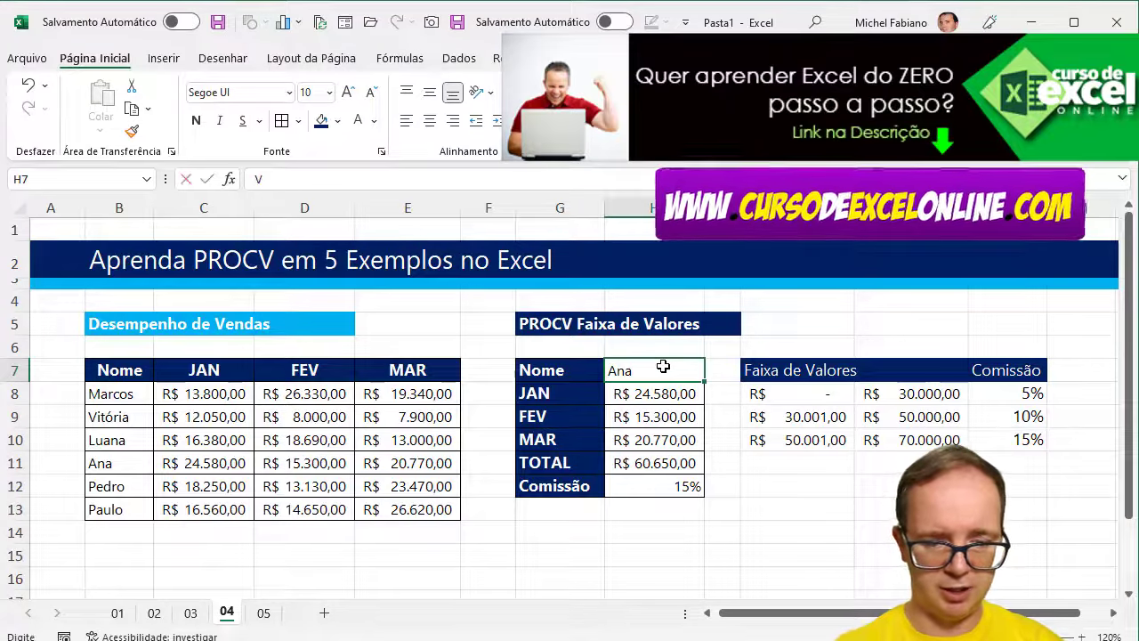
{"action": "type", "text": "itó"}
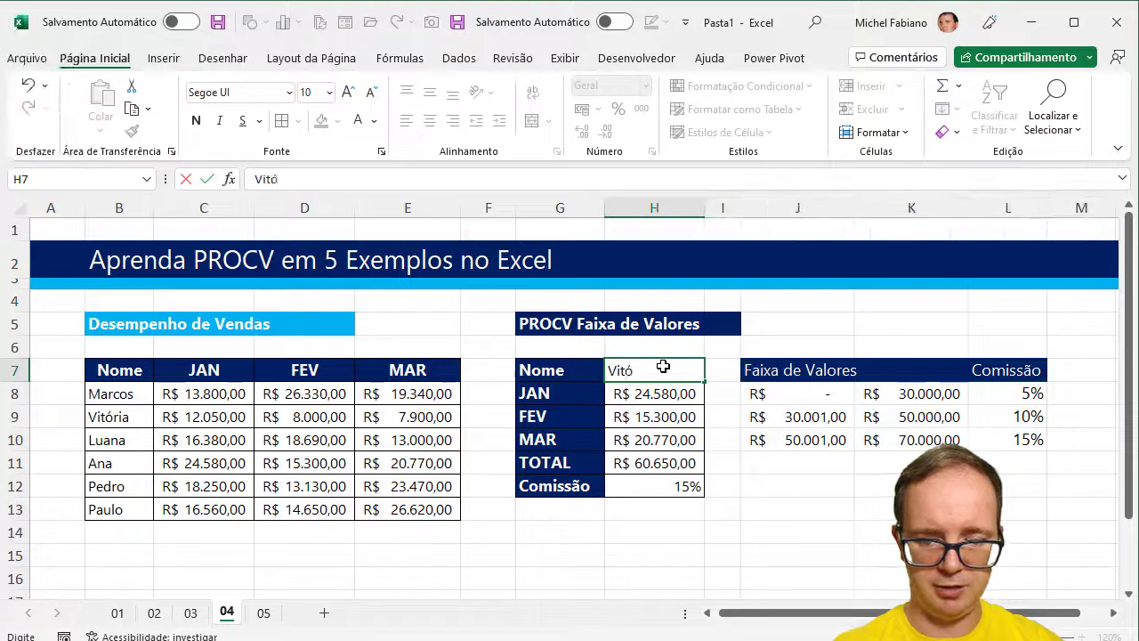
{"action": "type", "text": "ria"}
{"action": "key", "text": "Return"}
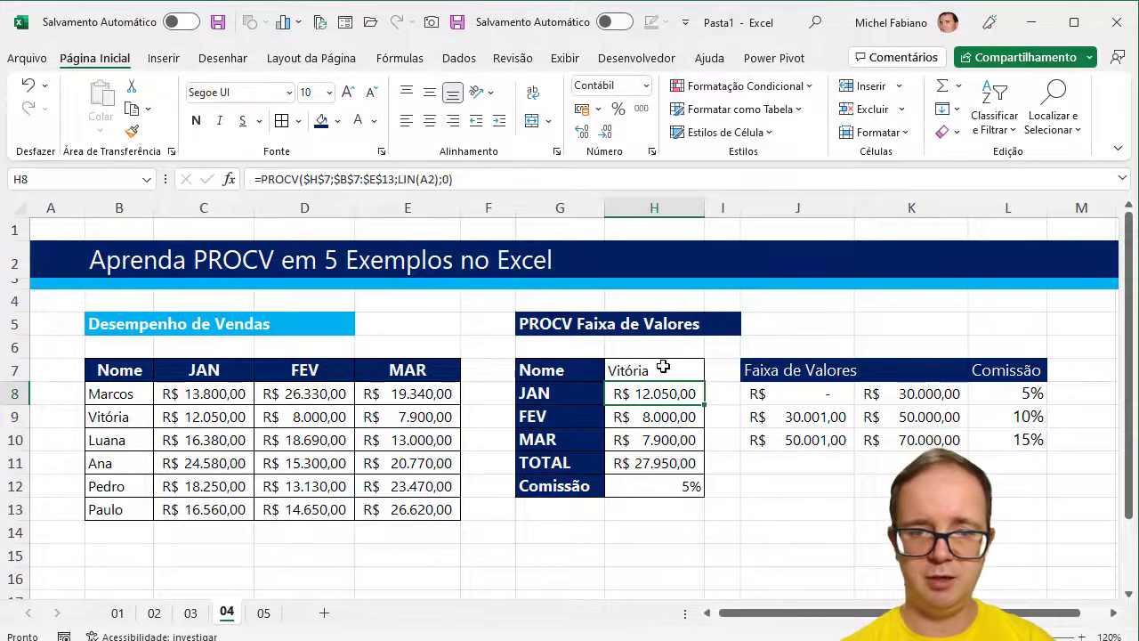
- Multiply the PROCV result in H12 by the total in H11 and format the commission as accounting currency
{"action": "left_click", "coordinate": [685, 483]}
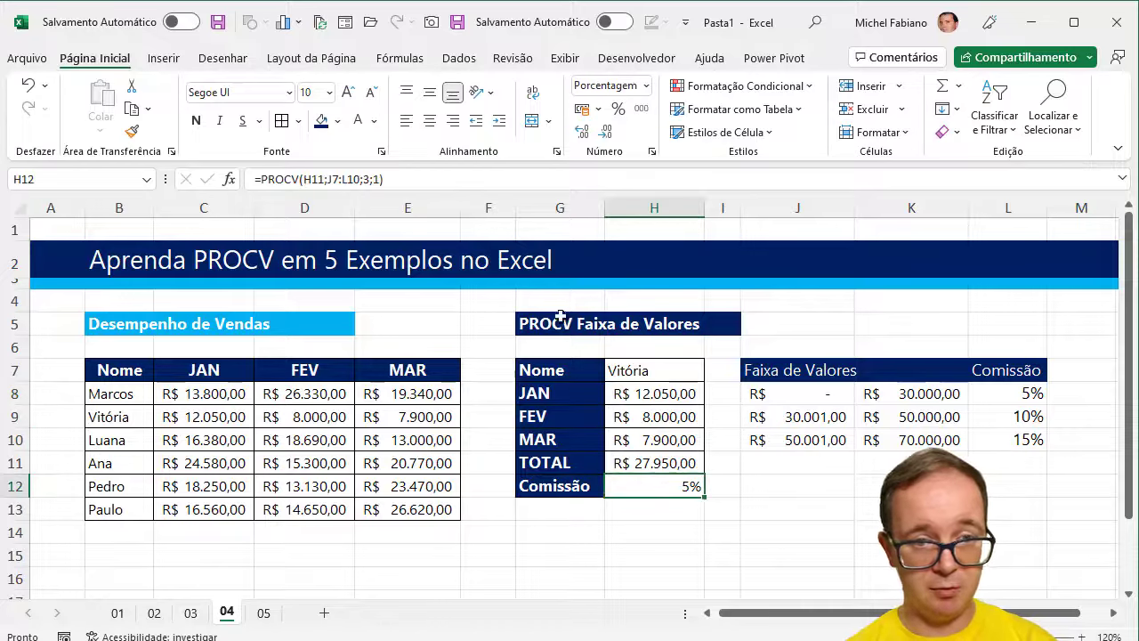
{"action": "left_click", "coordinate": [431, 178]}
{"action": "type", "text": "*"}
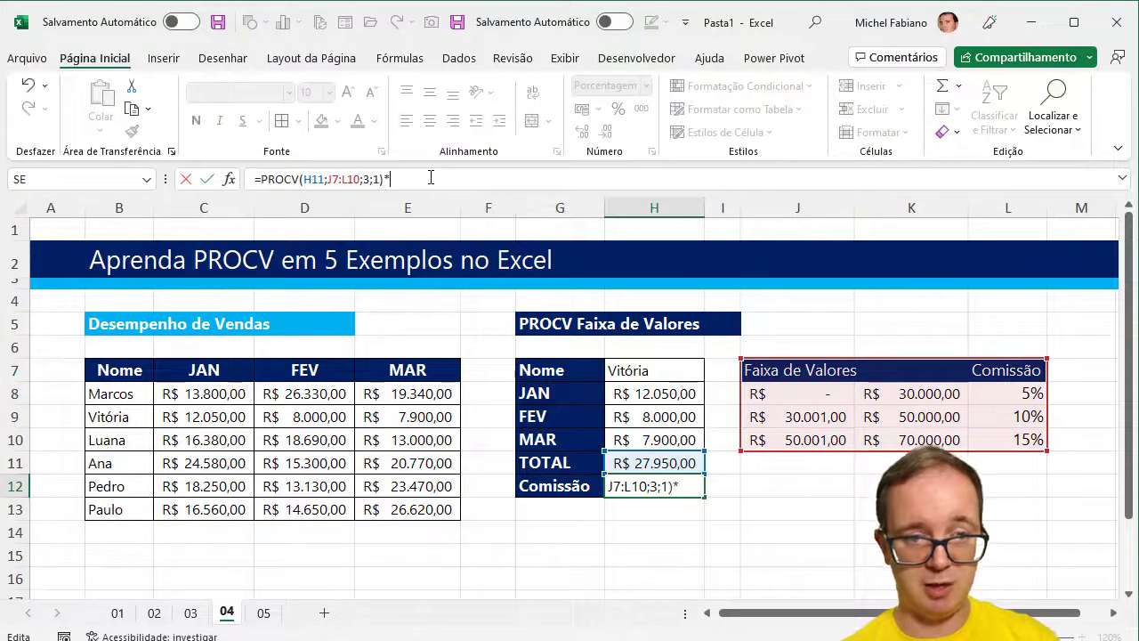
{"action": "left_click", "coordinate": [651, 463]}
{"action": "key", "text": "Return"}
{"action": "left_click", "coordinate": [656, 484]}
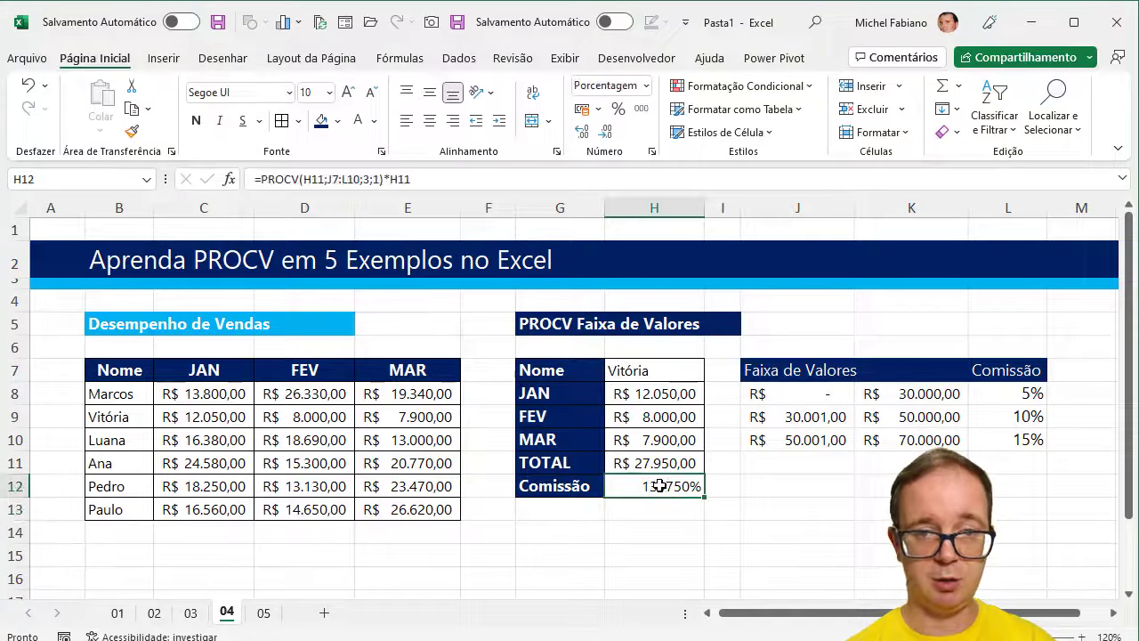
{"action": "left_click", "coordinate": [582, 110]}
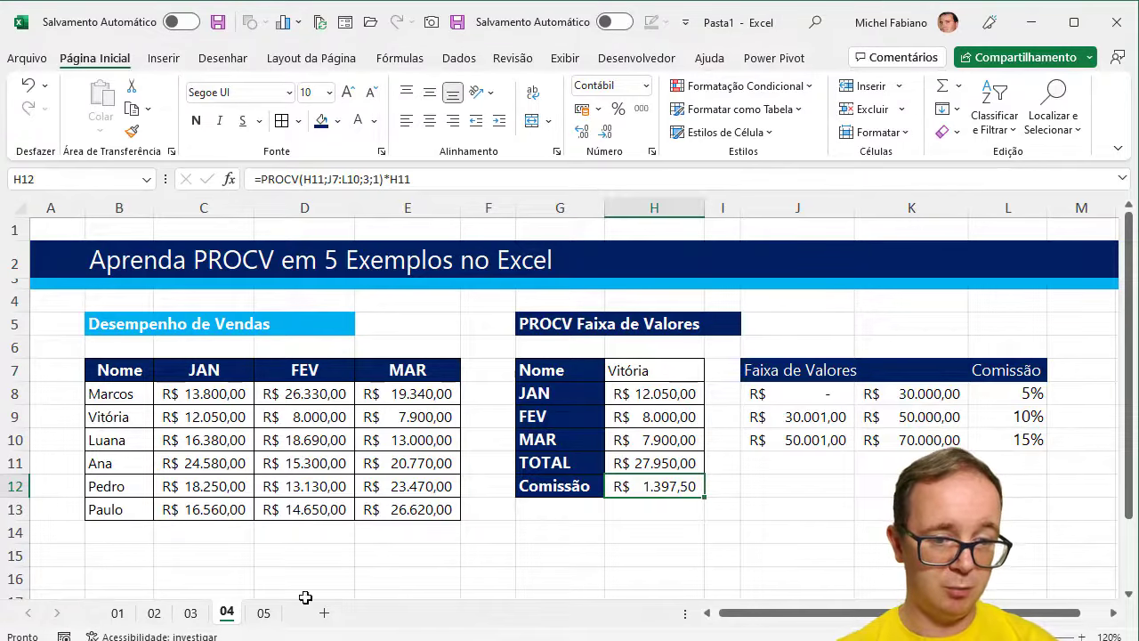
- Go to sheet 05 and autofit columns C to E to the monthly sales values
{"action": "left_click", "coordinate": [263, 613]}
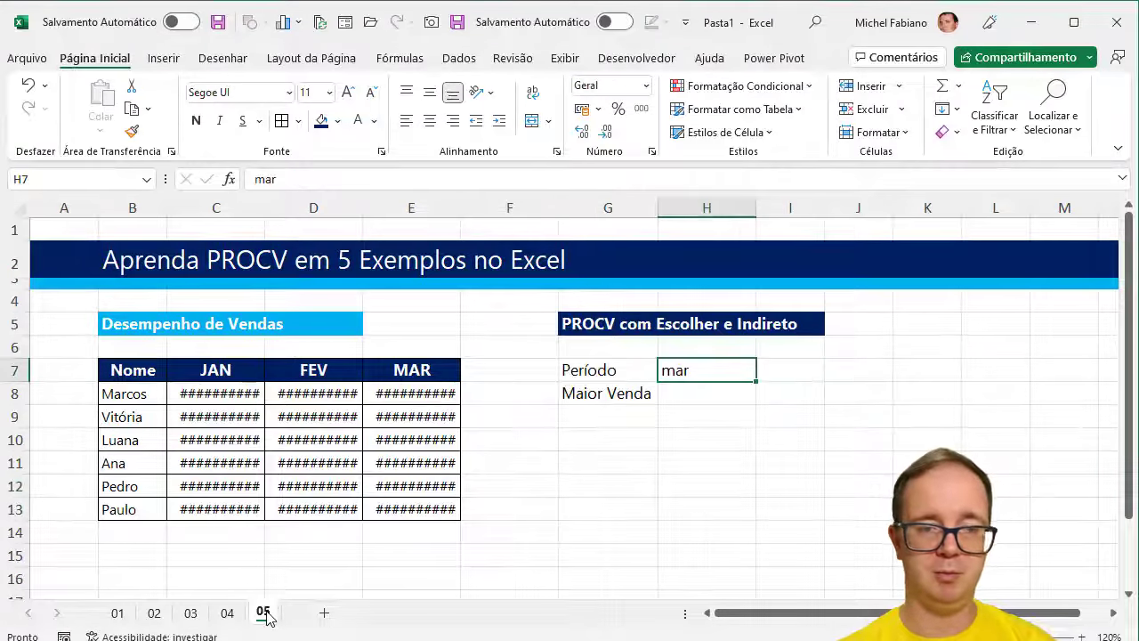
{"action": "left_click_drag", "start_coordinate": [200, 208], "coordinate": [460, 209]}
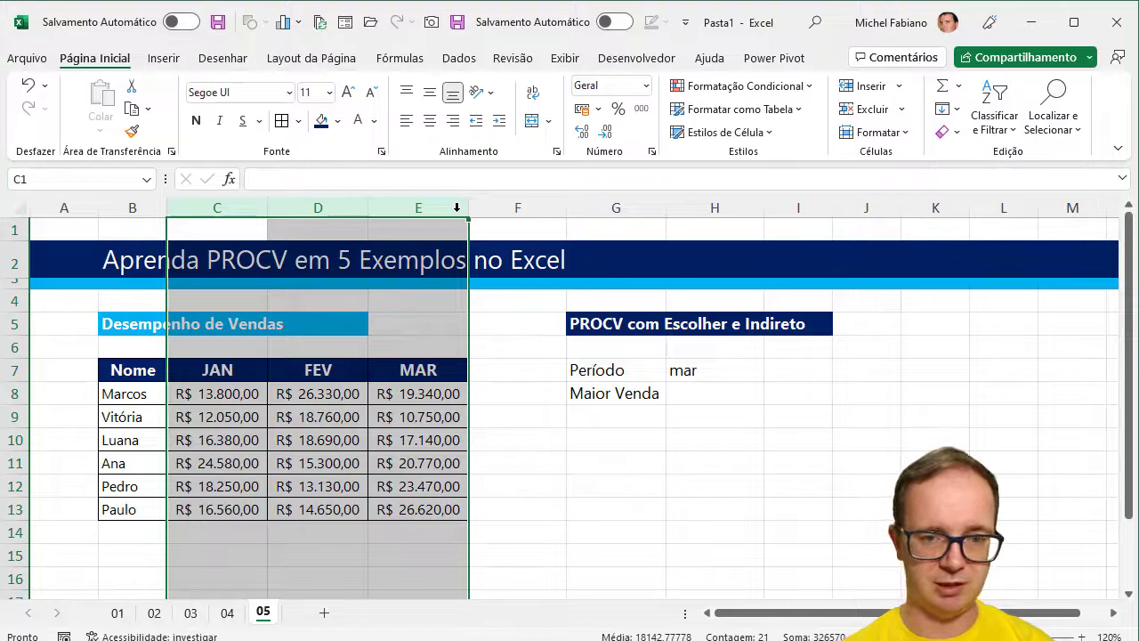
- Delete the existing defined names fev, jan and mar from the workbook's name manager
{"action": "left_click_drag", "start_coordinate": [229, 394], "coordinate": [231, 506]}
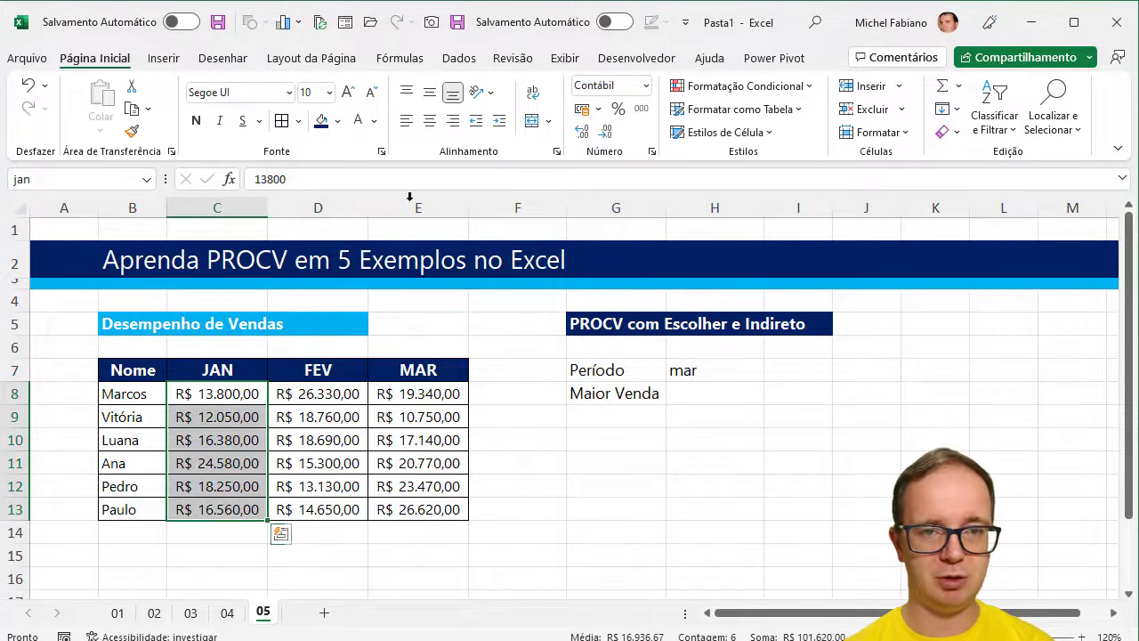
{"action": "left_click", "coordinate": [411, 59]}
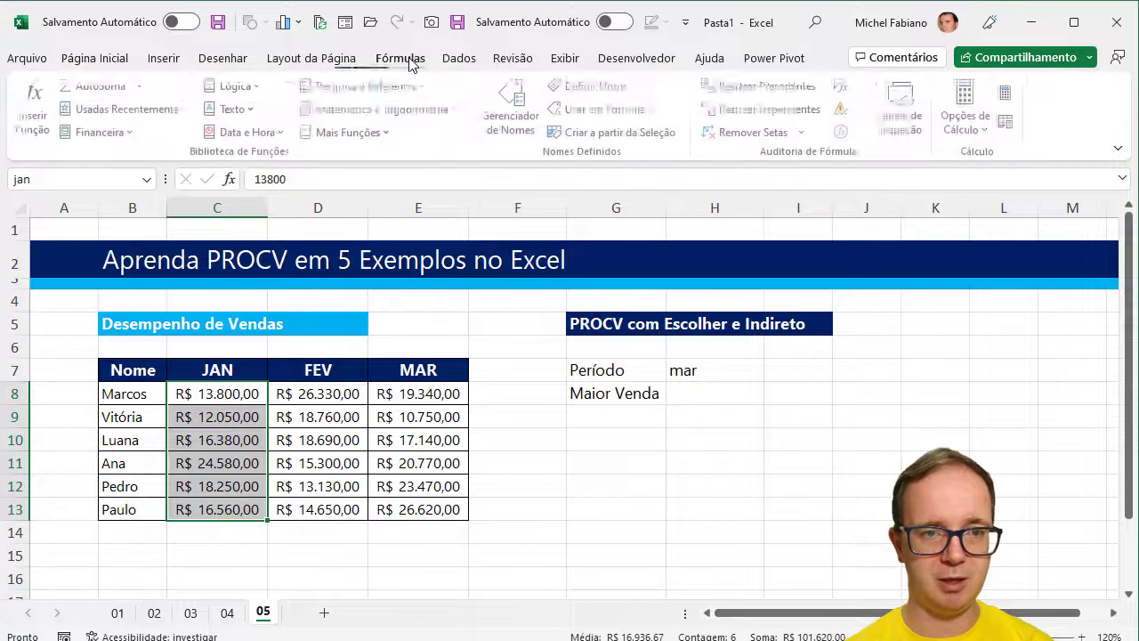
{"action": "left_click", "coordinate": [514, 132]}
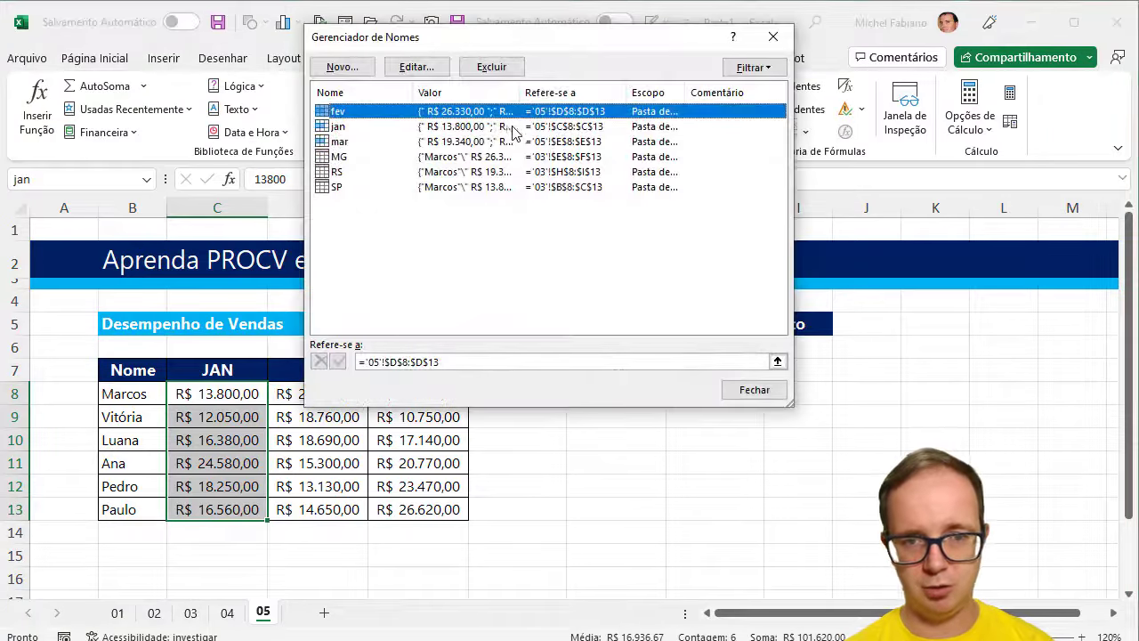
{"action": "left_click", "coordinate": [491, 67]}
{"action": "left_click", "coordinate": [501, 382]}
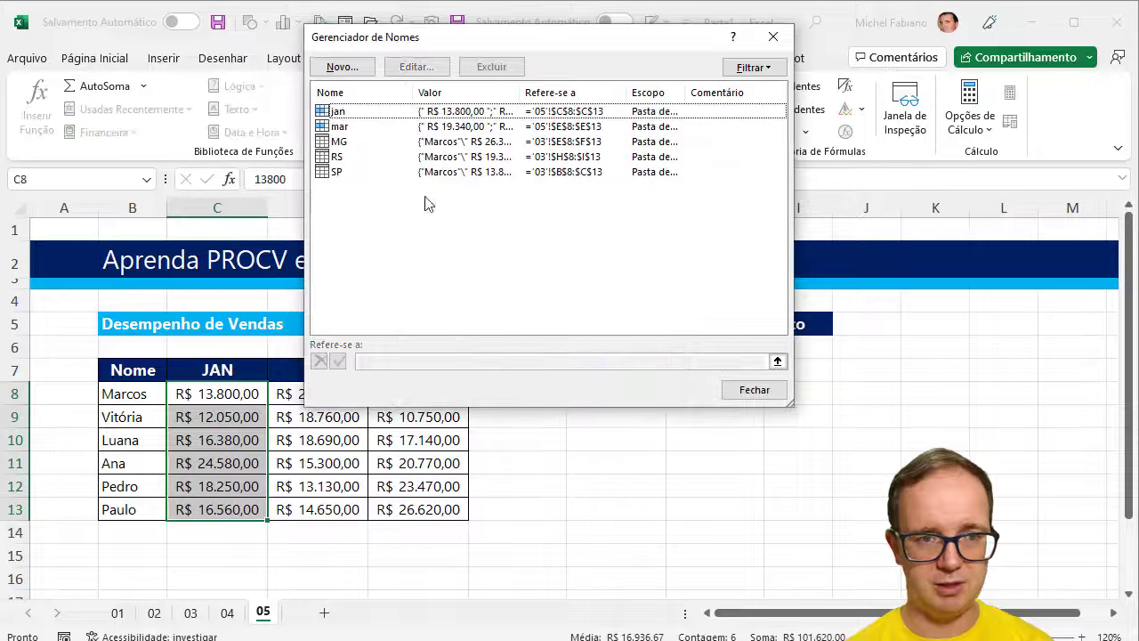
{"action": "left_click", "coordinate": [381, 114]}
{"action": "left_click", "coordinate": [481, 71]}
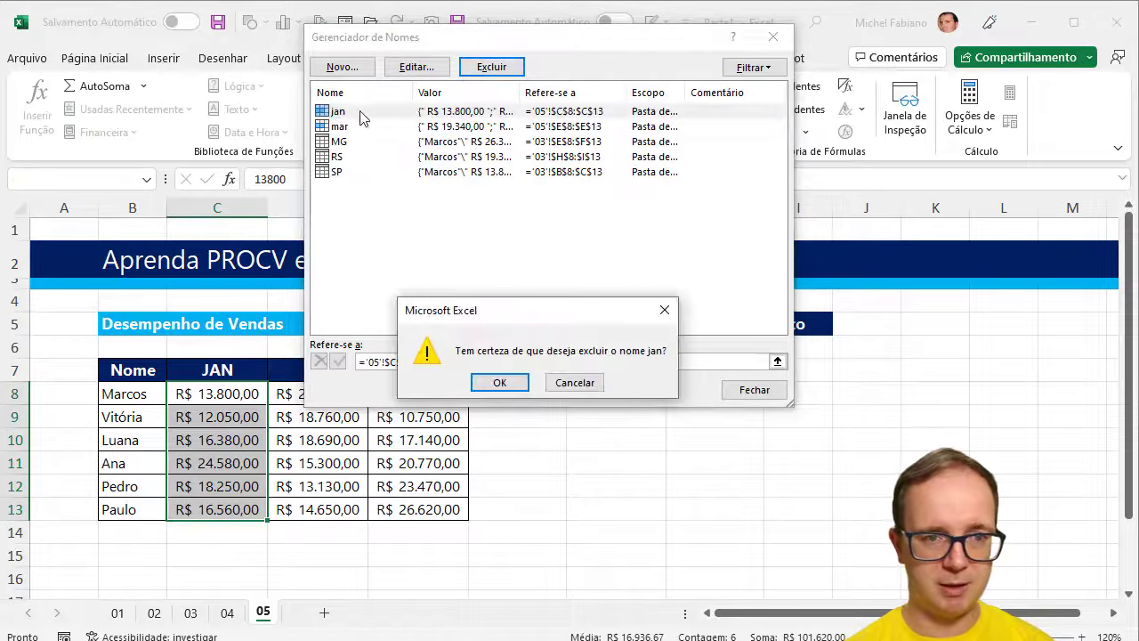
{"action": "left_click", "coordinate": [497, 382]}
{"action": "left_click", "coordinate": [374, 112]}
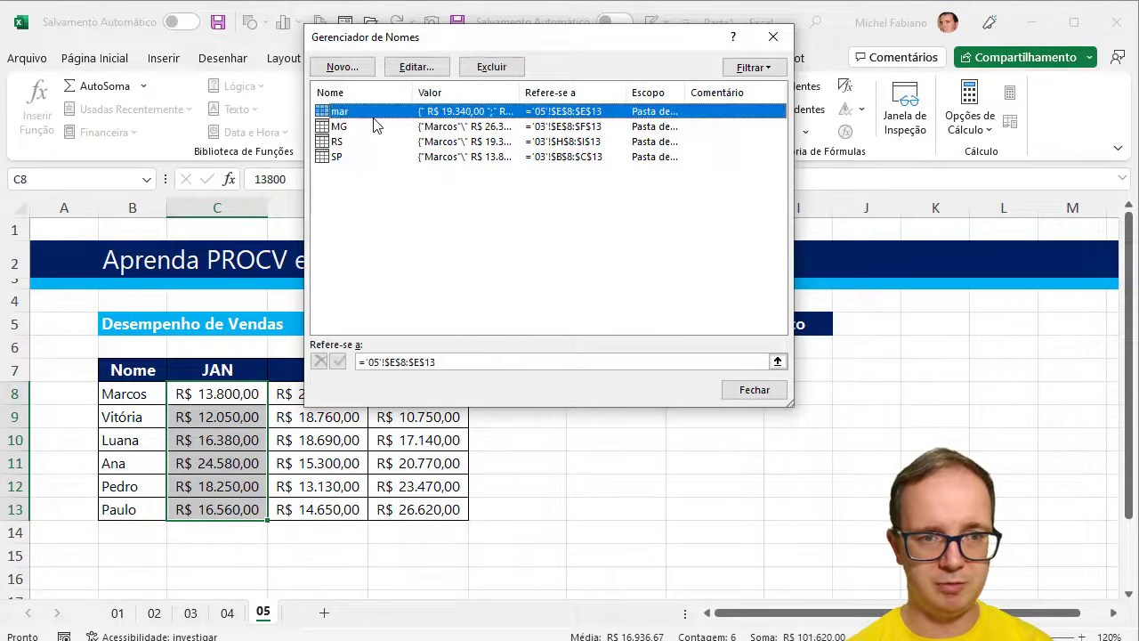
{"action": "left_click", "coordinate": [493, 71]}
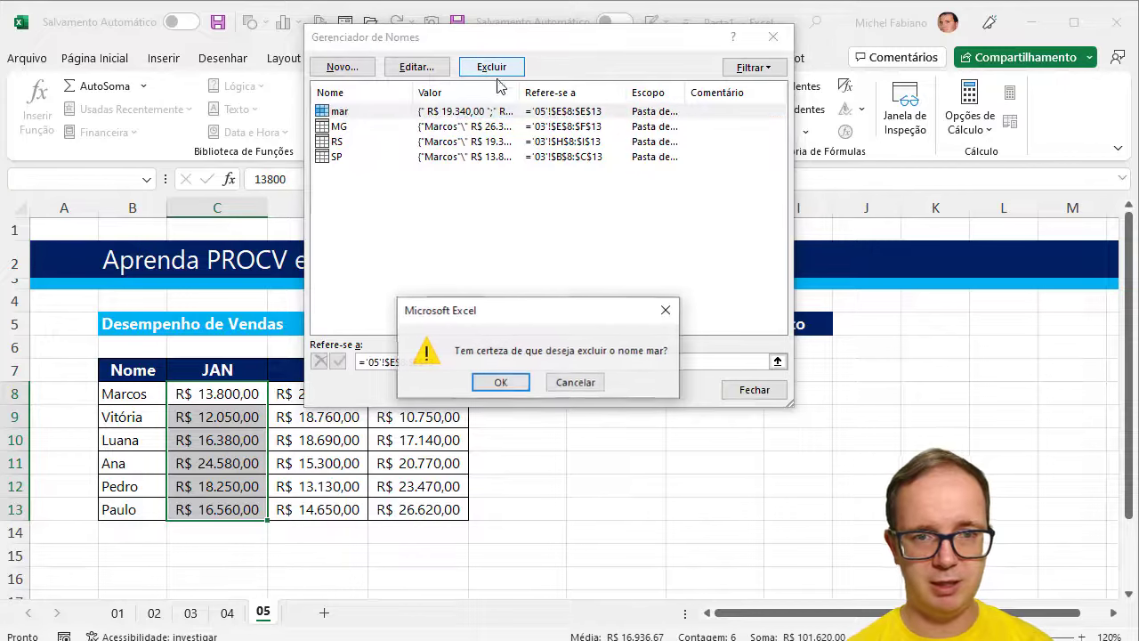
{"action": "left_click", "coordinate": [505, 384]}
{"action": "left_click", "coordinate": [767, 397]}
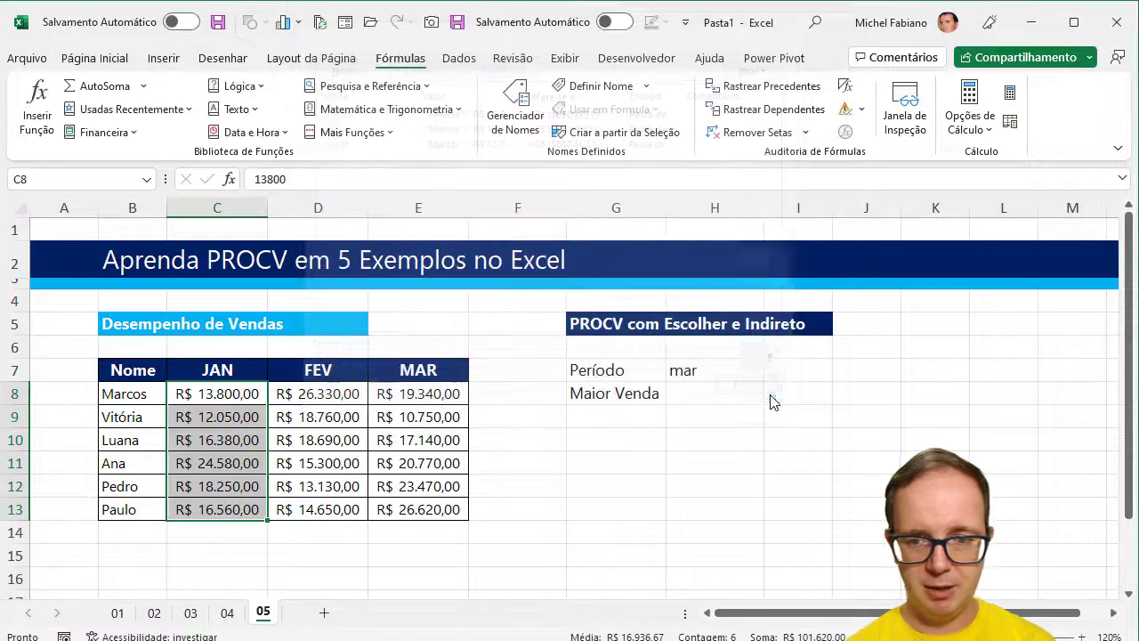
{"action": "left_click", "coordinate": [712, 368]}
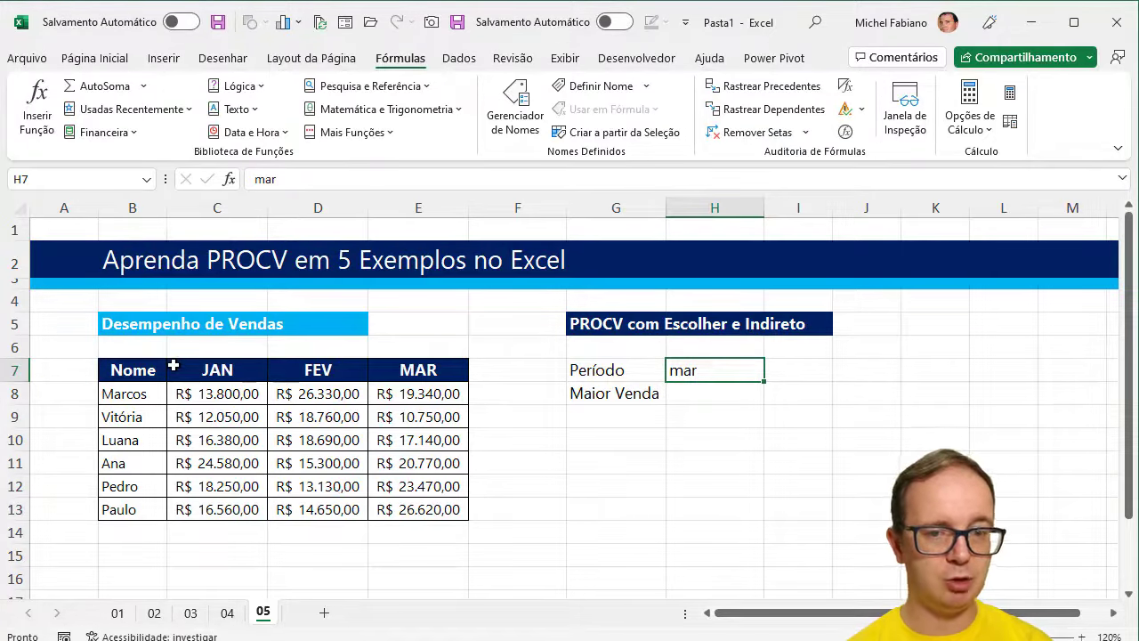
{"action": "left_click", "coordinate": [604, 422]}
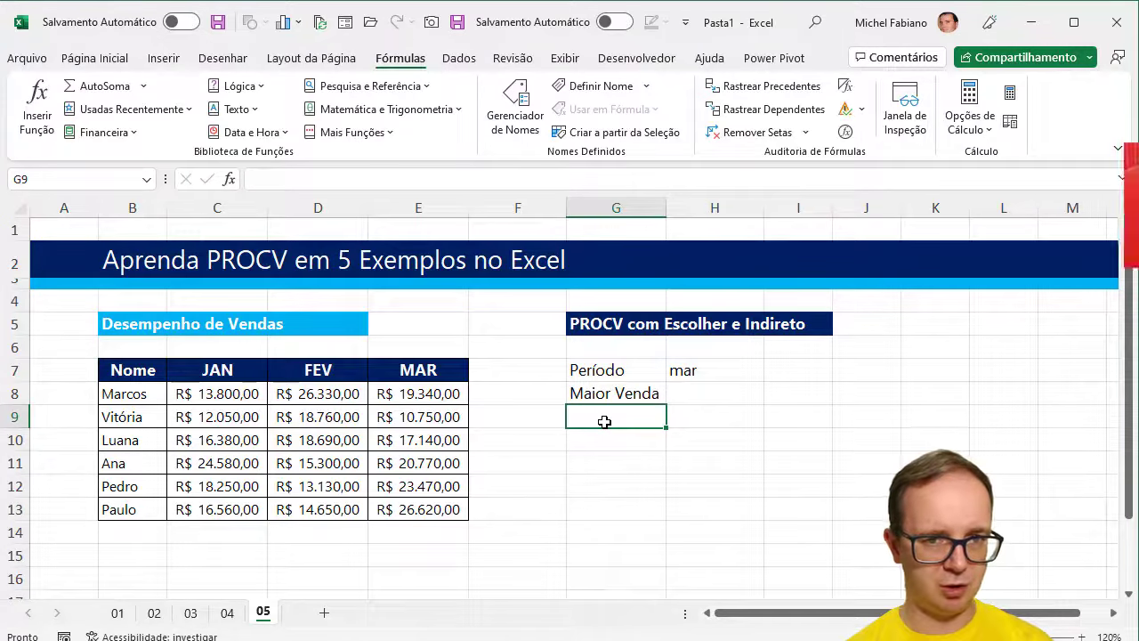
{"action": "left_click", "coordinate": [698, 394]}
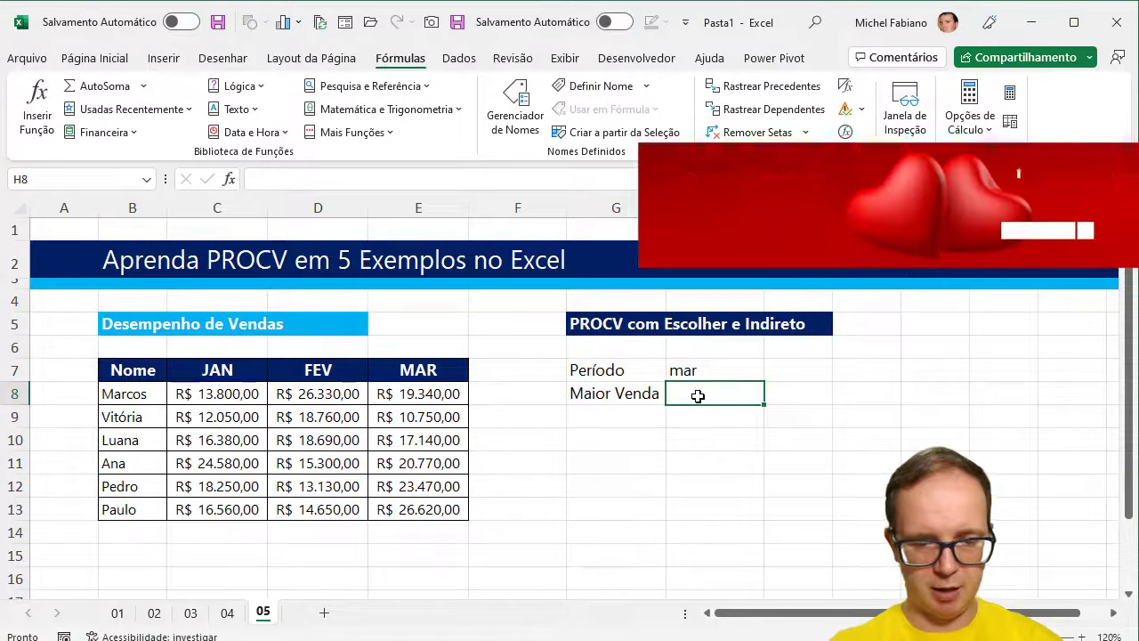
{"action": "type", "text": "=procv("}
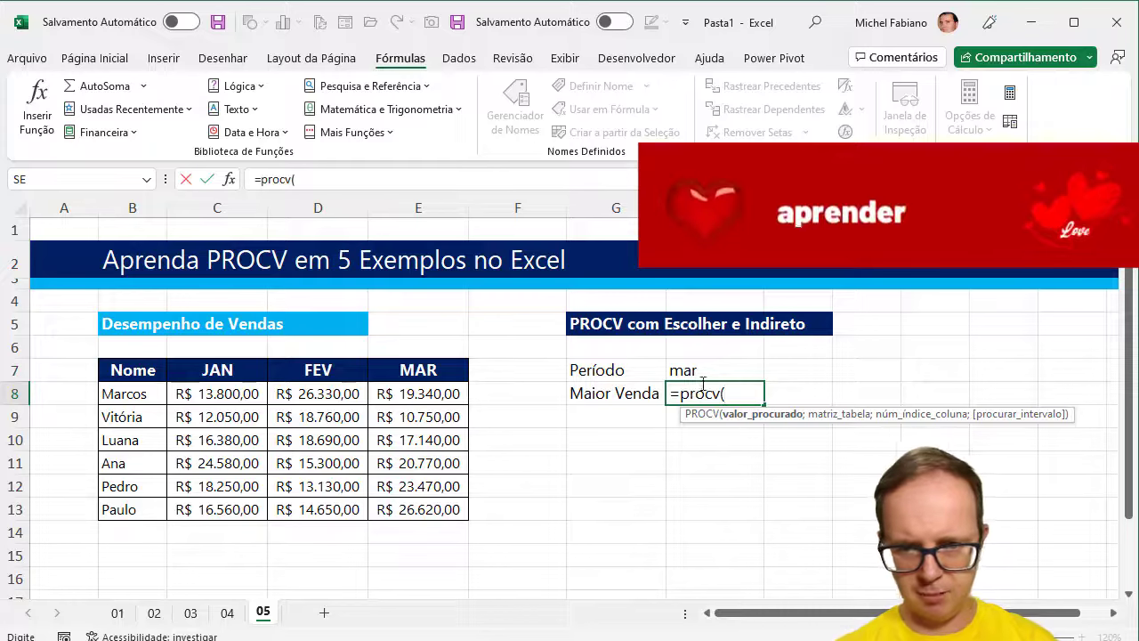
{"action": "type", "text": "máximo("}
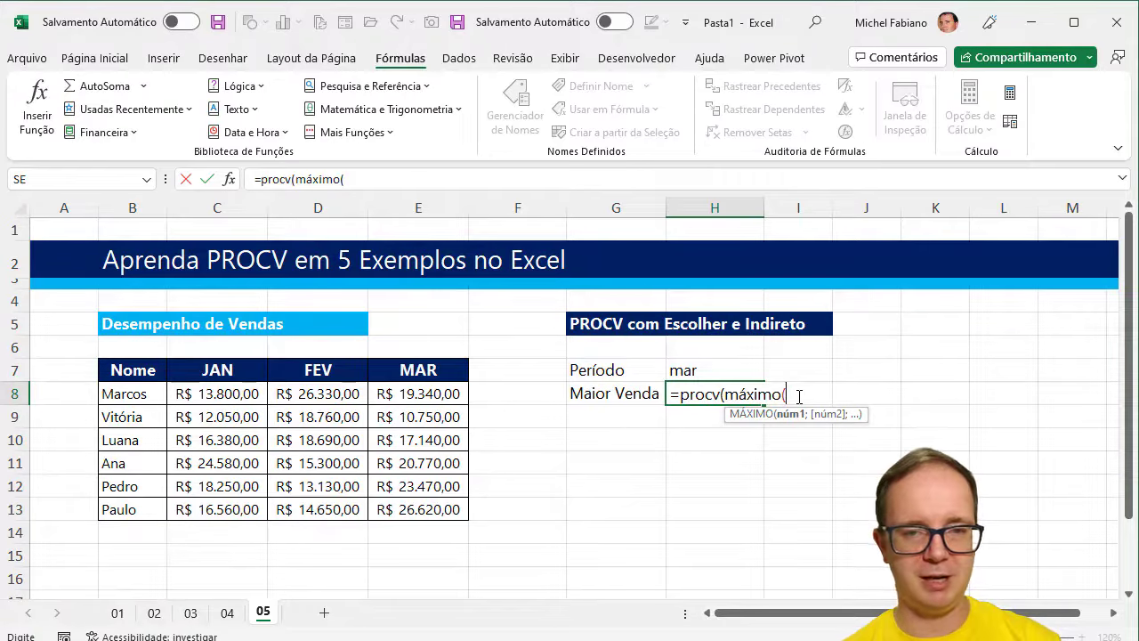
{"action": "key", "text": "Escape"}
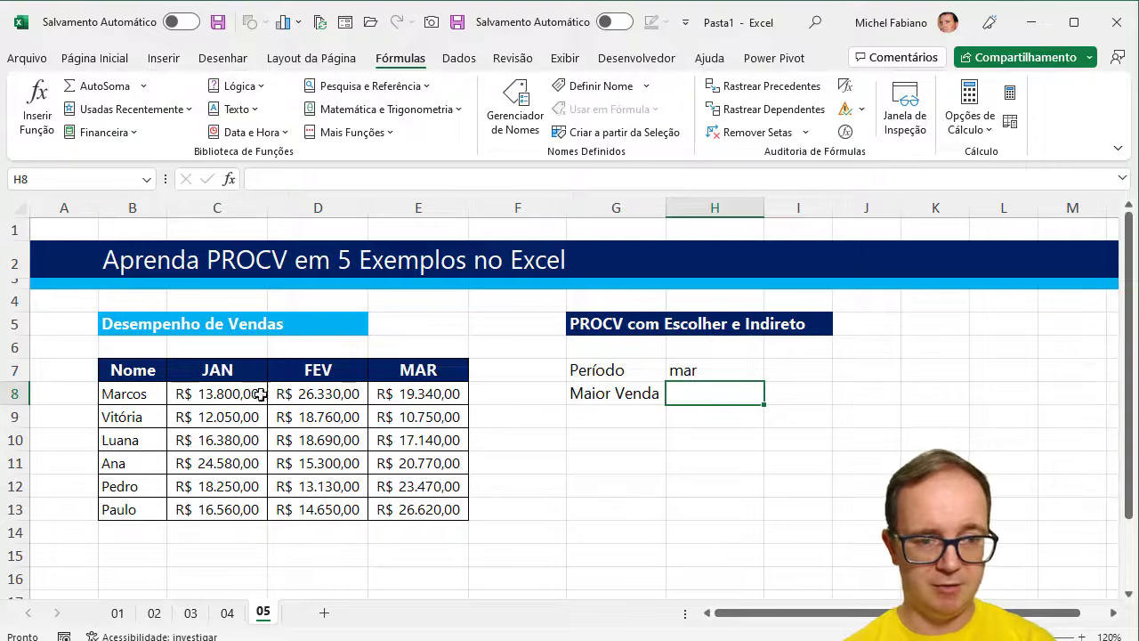
- Define the name jan for the January sales values in C8:C13
{"action": "left_click", "coordinate": [233, 394]}
{"action": "left_click_drag", "start_coordinate": [232, 456], "coordinate": [224, 510]}
{"action": "left_click", "coordinate": [232, 392]}
{"action": "left_click_drag", "start_coordinate": [231, 392], "coordinate": [229, 507]}
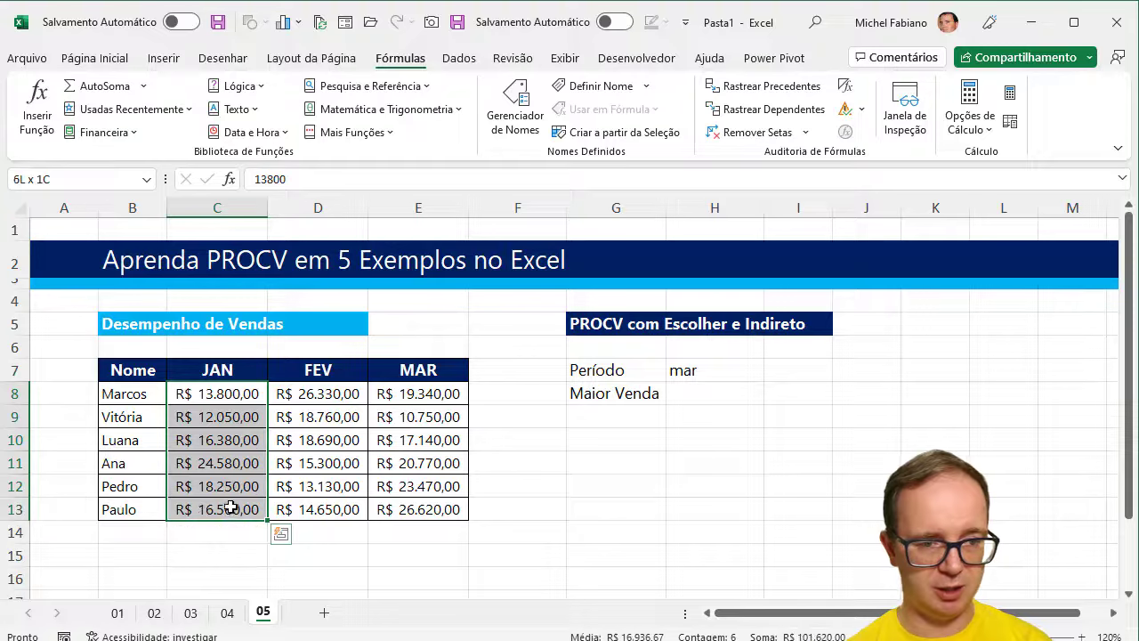
{"action": "left_click", "coordinate": [77, 176]}
{"action": "type", "text": "jan"}
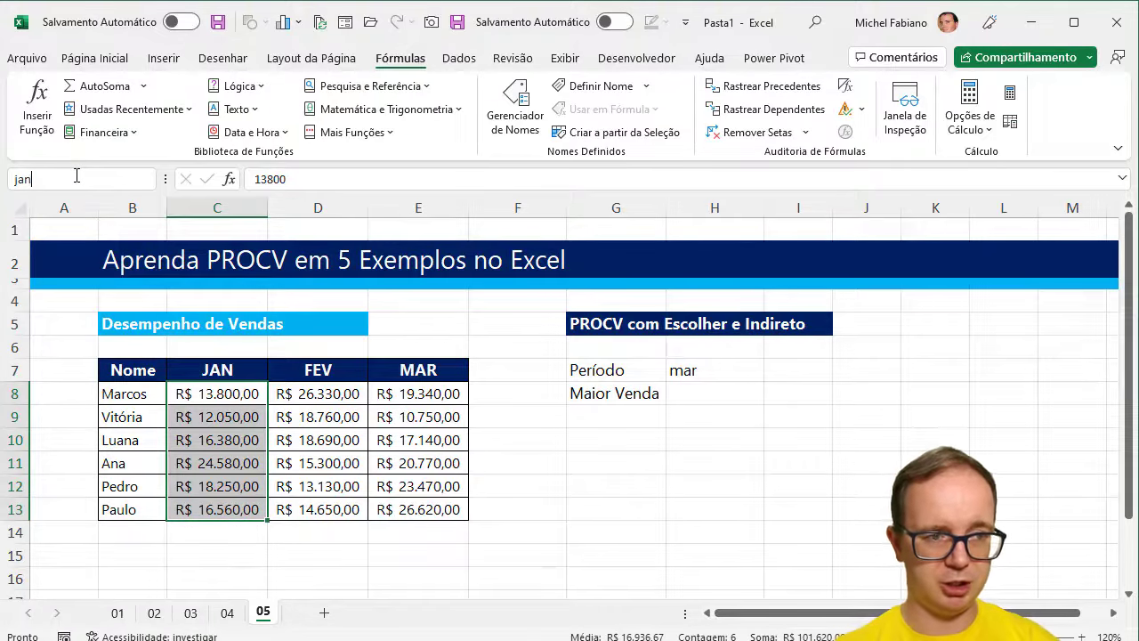
{"action": "key", "text": "Return"}
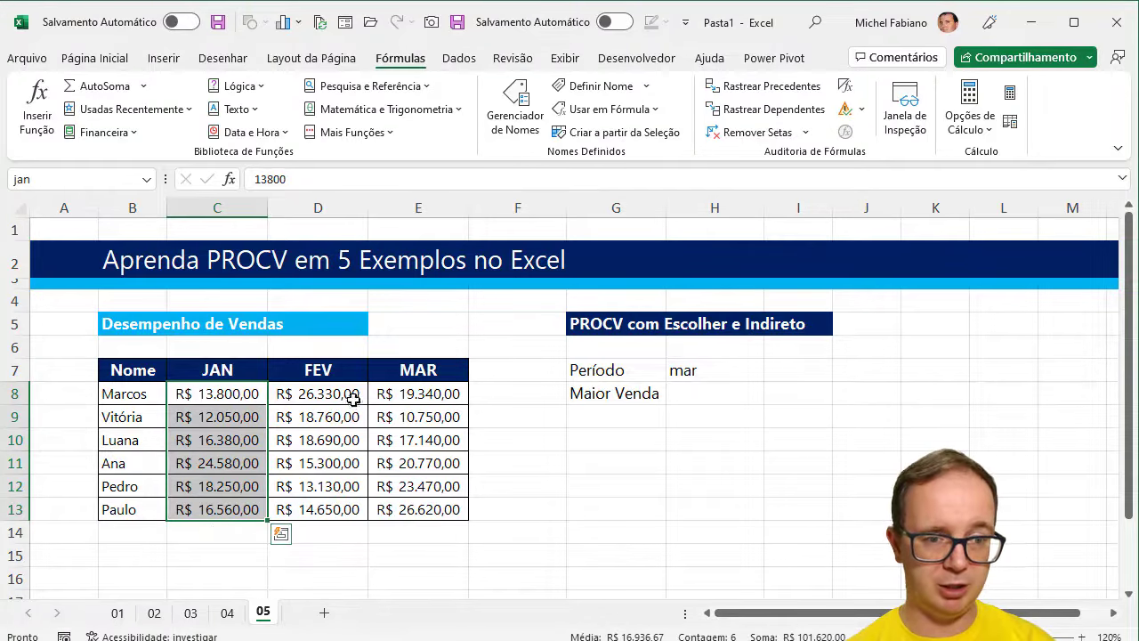
- Define the names fev for the February values in D8:D13 and mar for the March values in E8:E13
{"action": "left_click_drag", "start_coordinate": [346, 398], "coordinate": [341, 507]}
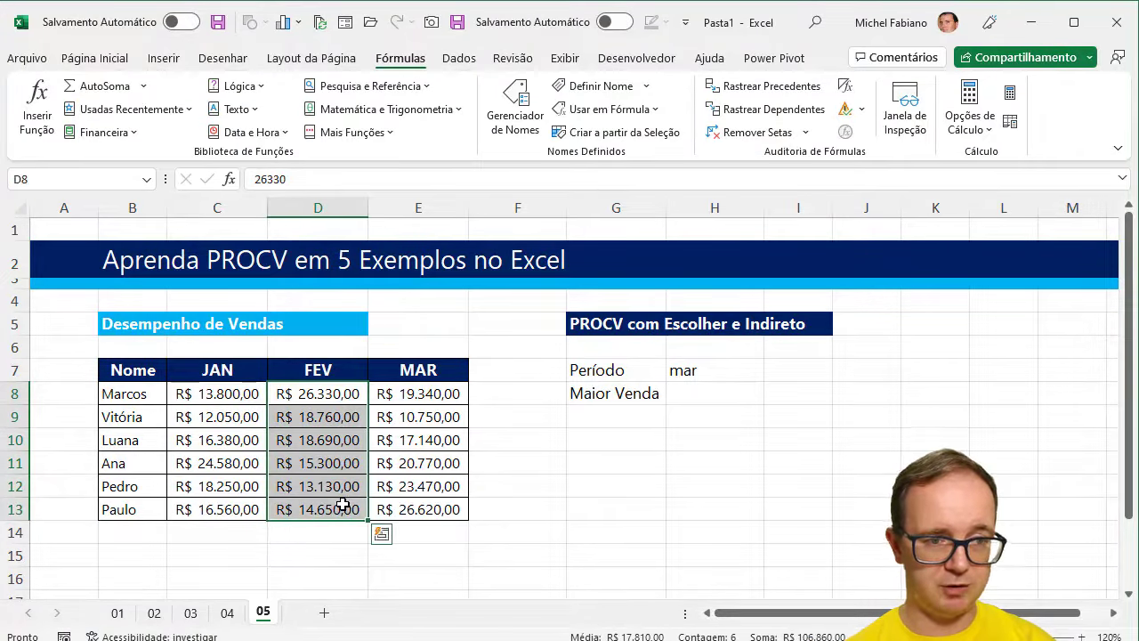
{"action": "left_click", "coordinate": [88, 182]}
{"action": "type", "text": "fev"}
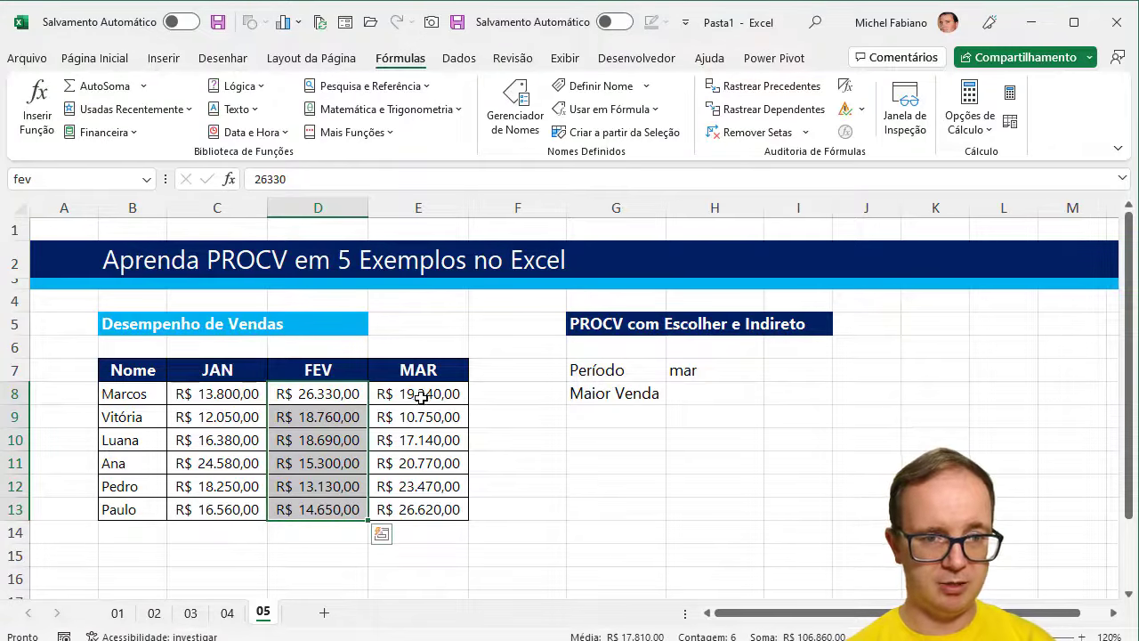
{"action": "left_click_drag", "start_coordinate": [417, 394], "coordinate": [430, 509]}
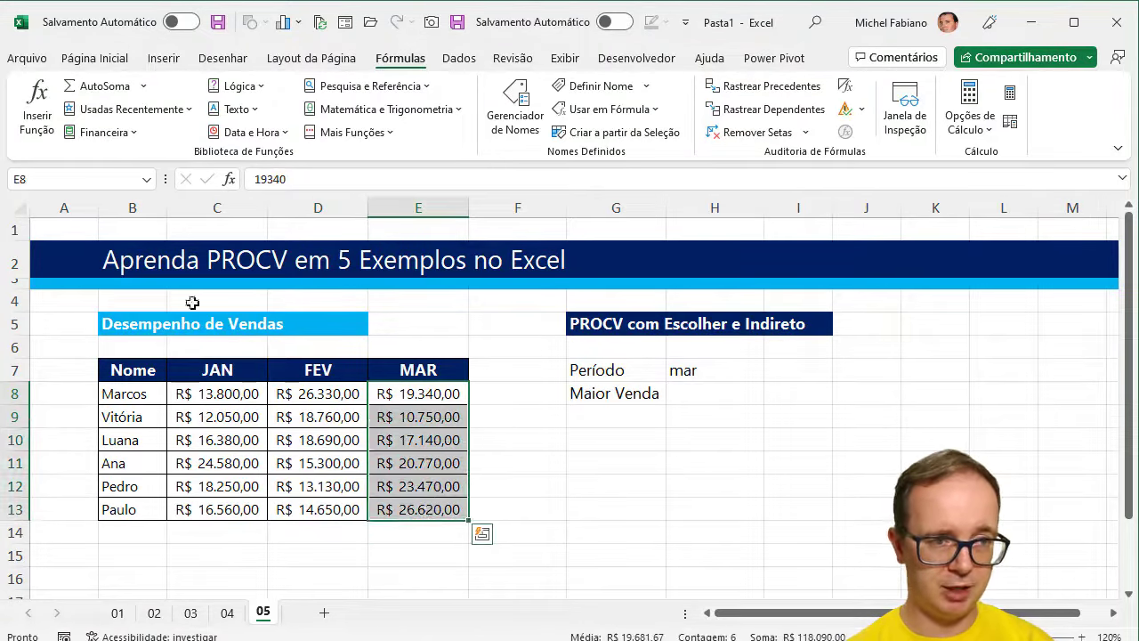
{"action": "left_click", "coordinate": [75, 182]}
{"action": "type", "text": "mar"}
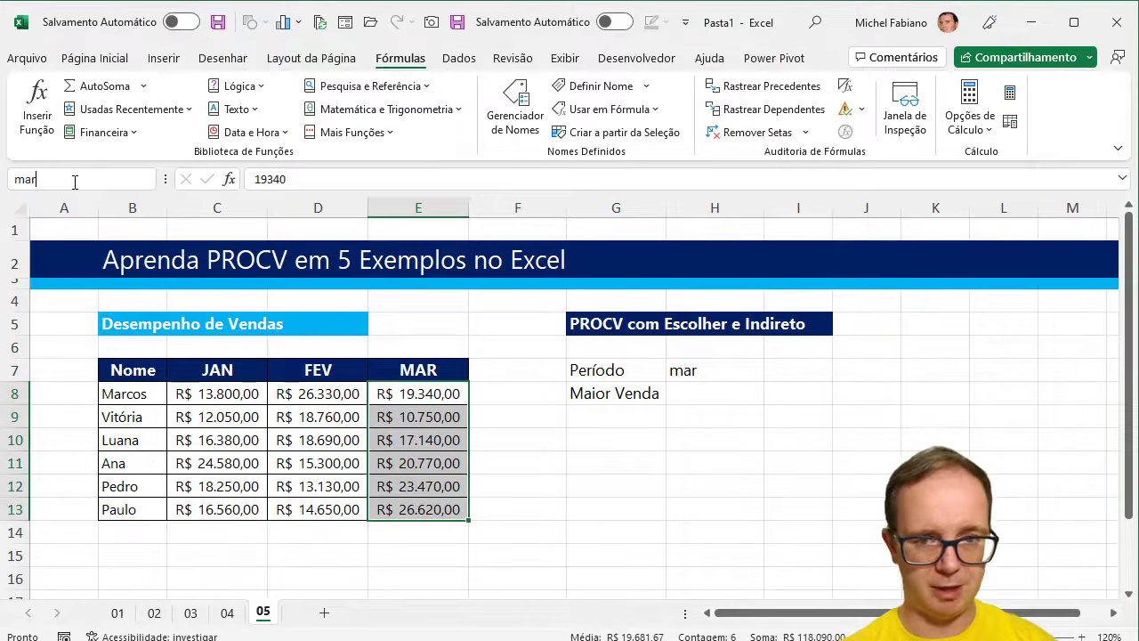
{"action": "key", "text": "Return"}
- Begin a PROCV formula in H8 with máximo(indireto(H7)) as the lookup value
{"action": "left_click", "coordinate": [717, 389]}
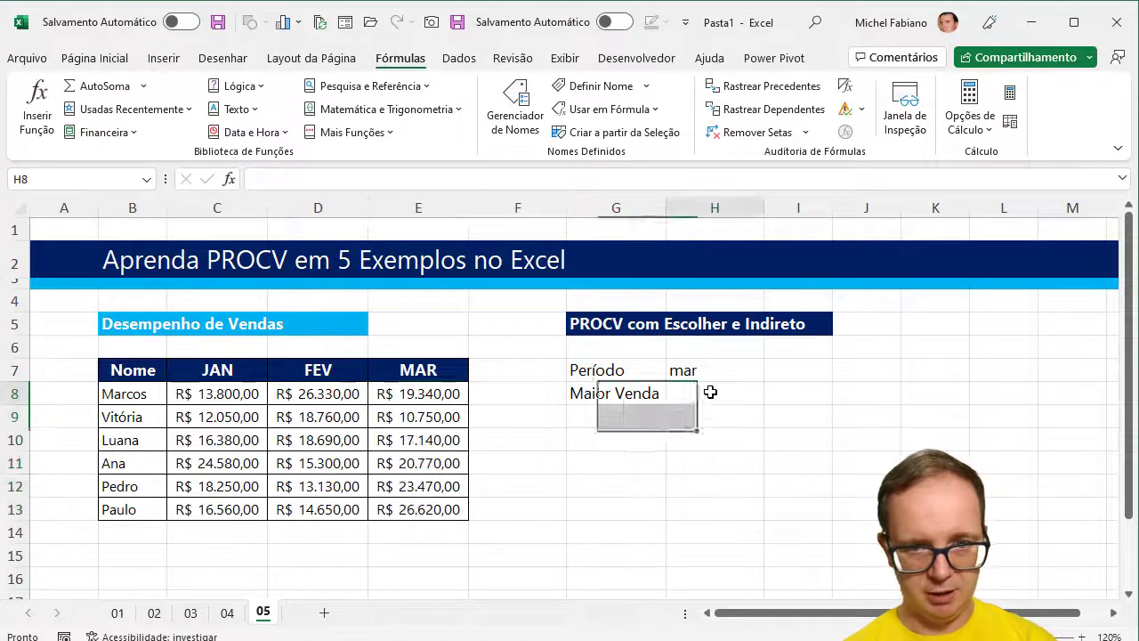
{"action": "type", "text": "=procv("}
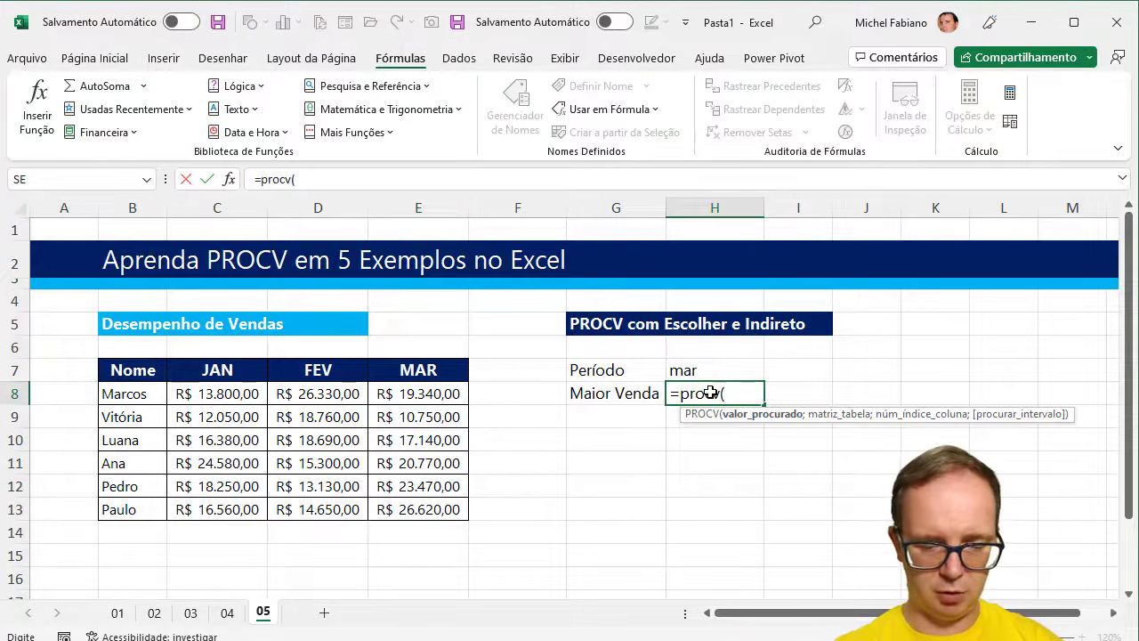
{"action": "type", "text": "máximo(indiret"}
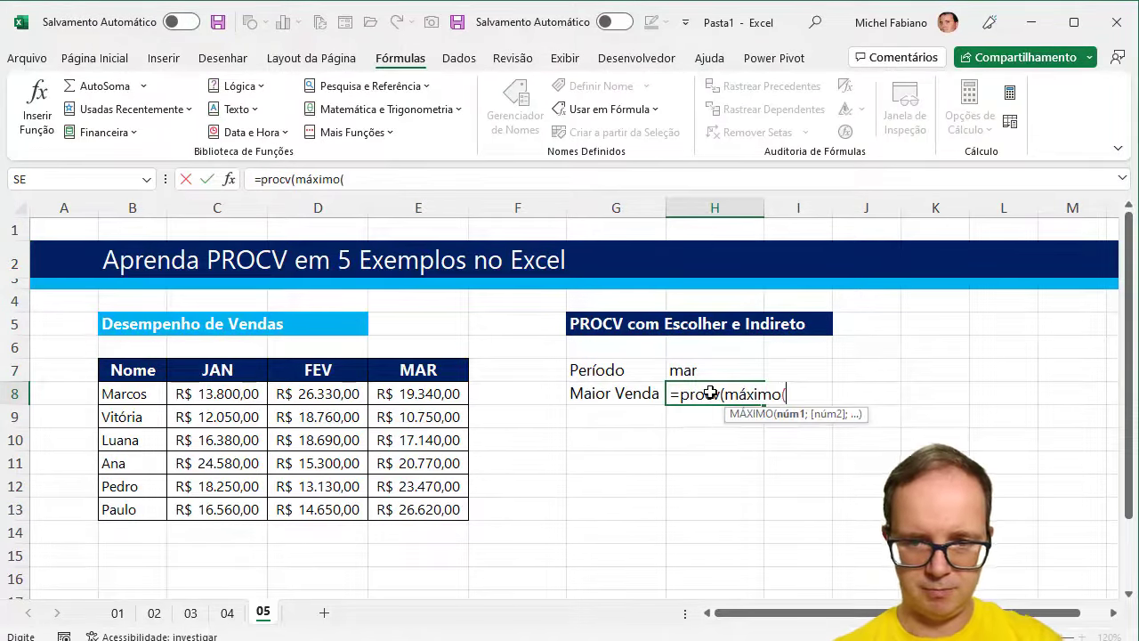
{"action": "type", "text": "o("}
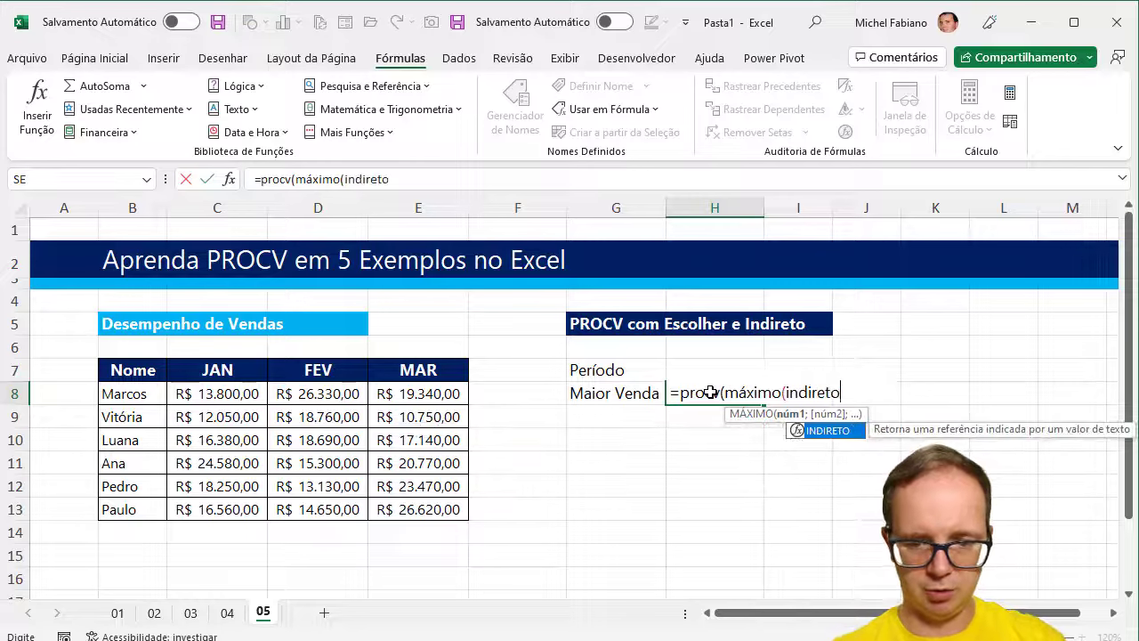
{"action": "left_click", "coordinate": [691, 370]}
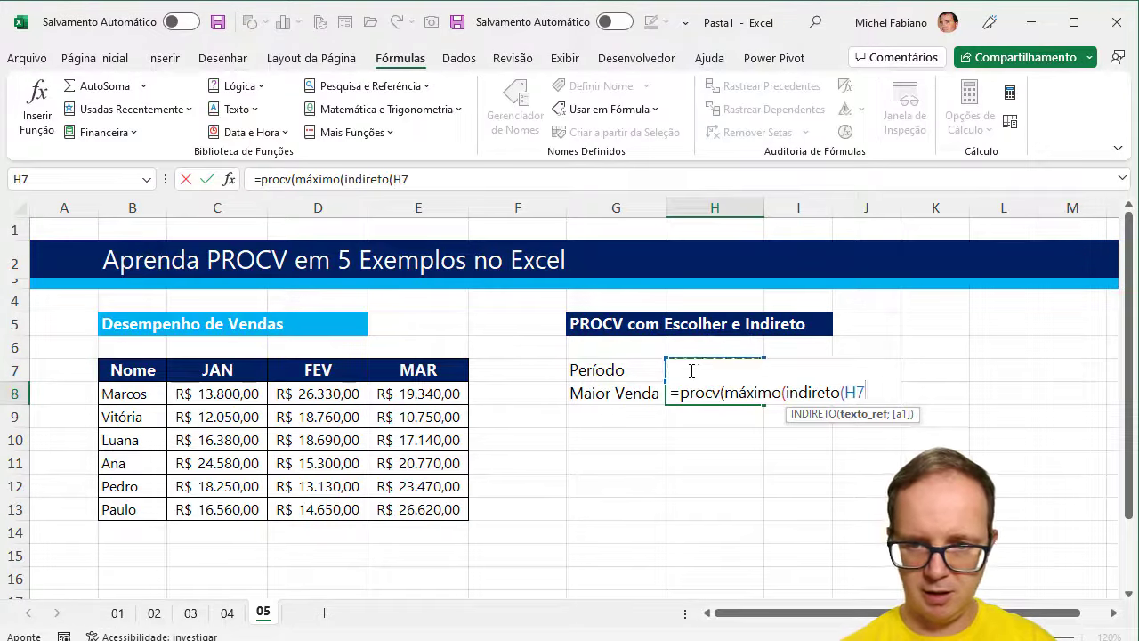
{"action": "type", "text": ")"}
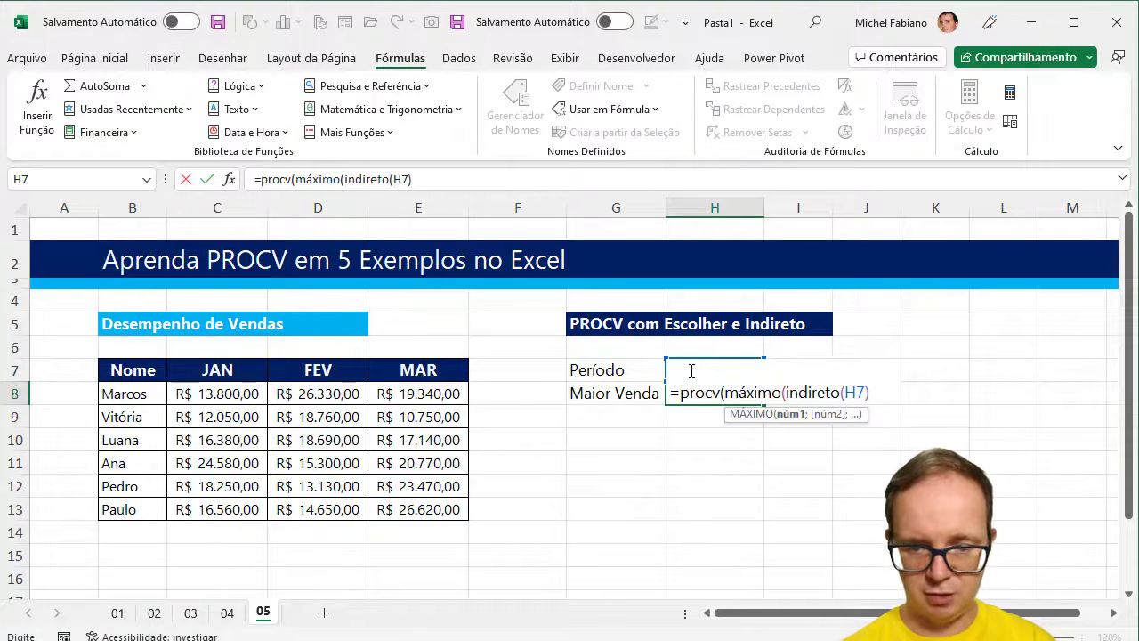
{"action": "type", "text": ";"}
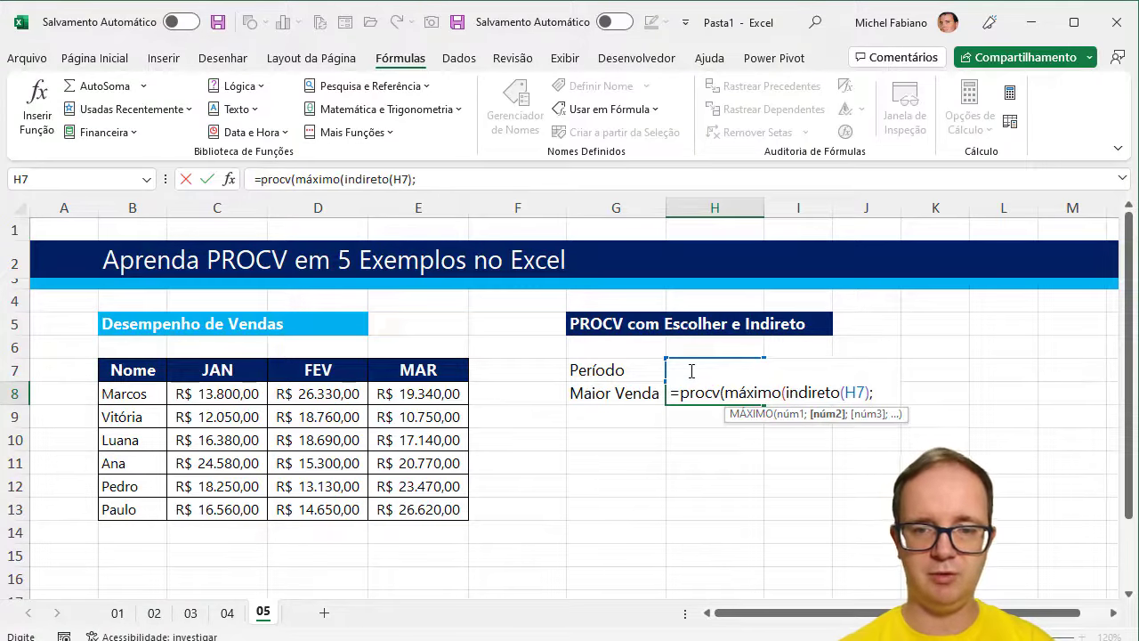
{"action": "key", "text": "BackSpace"}
{"action": "type", "text": ";"}
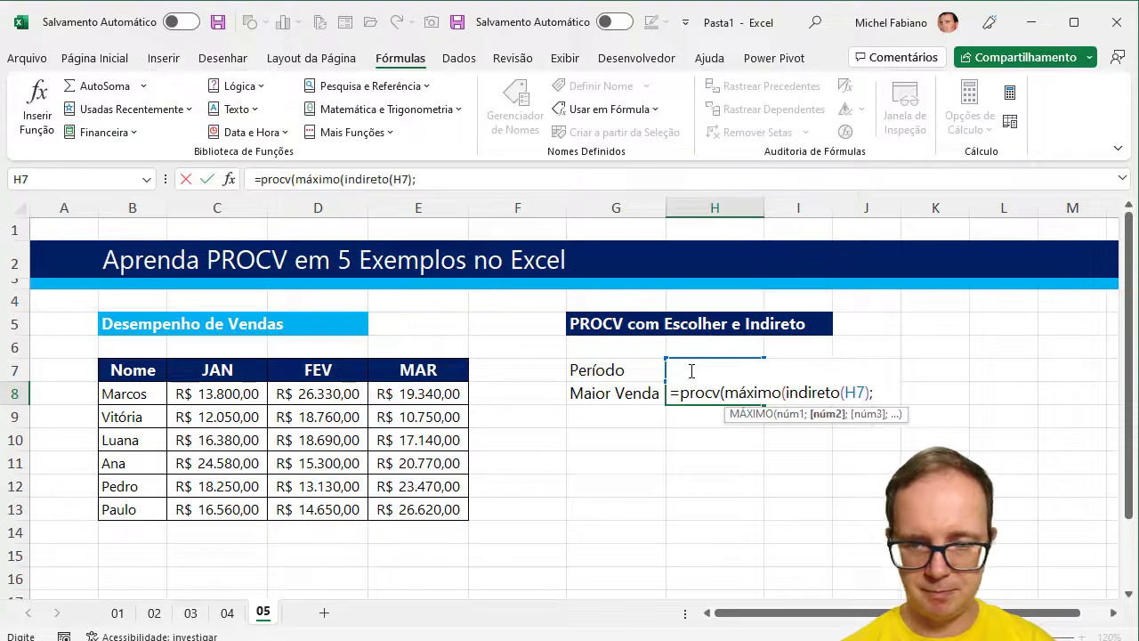
{"action": "key", "text": "BackSpace"}
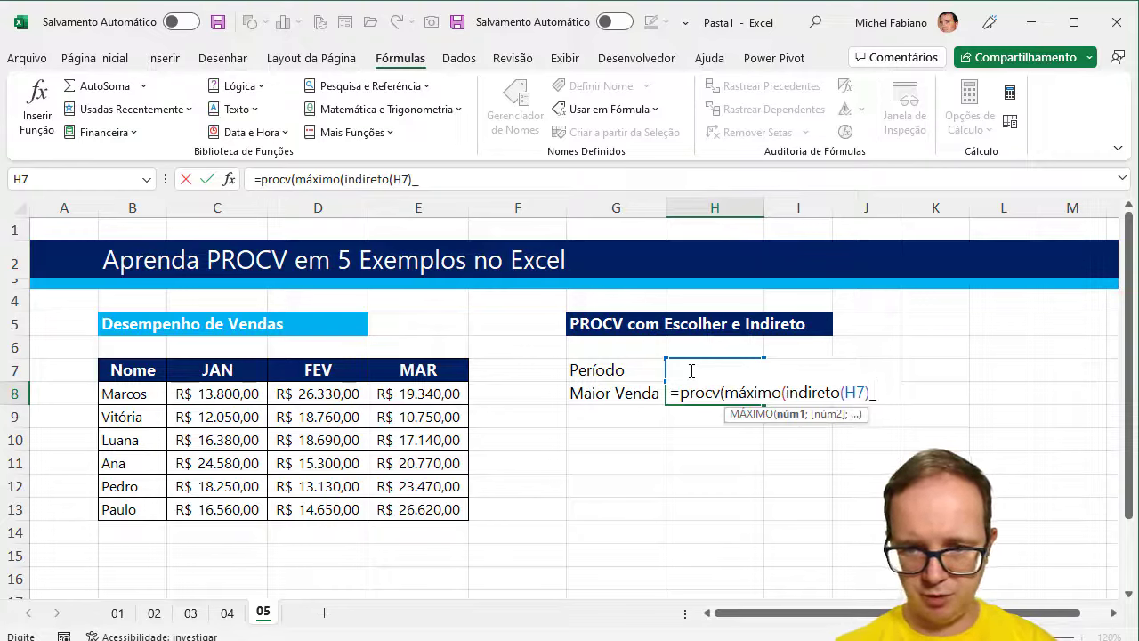
{"action": "type", "text": ");"}
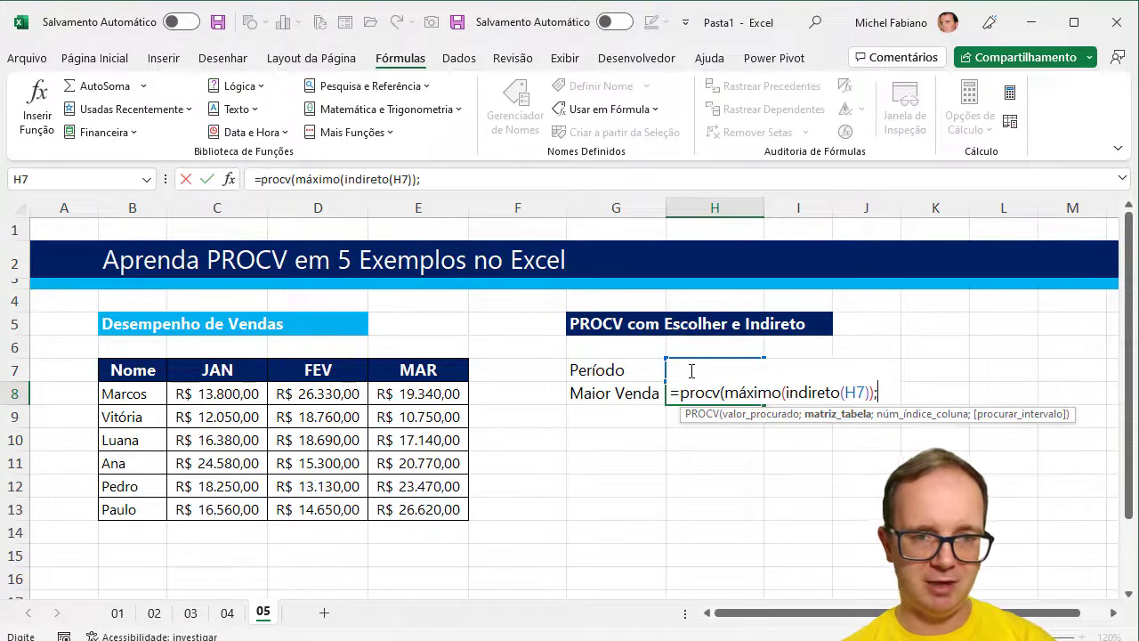
- Add escolher({1\2};indireto(H7);B8:B13) as the table array of the PROCV formula in H8
{"action": "type", "text": "escolher"}
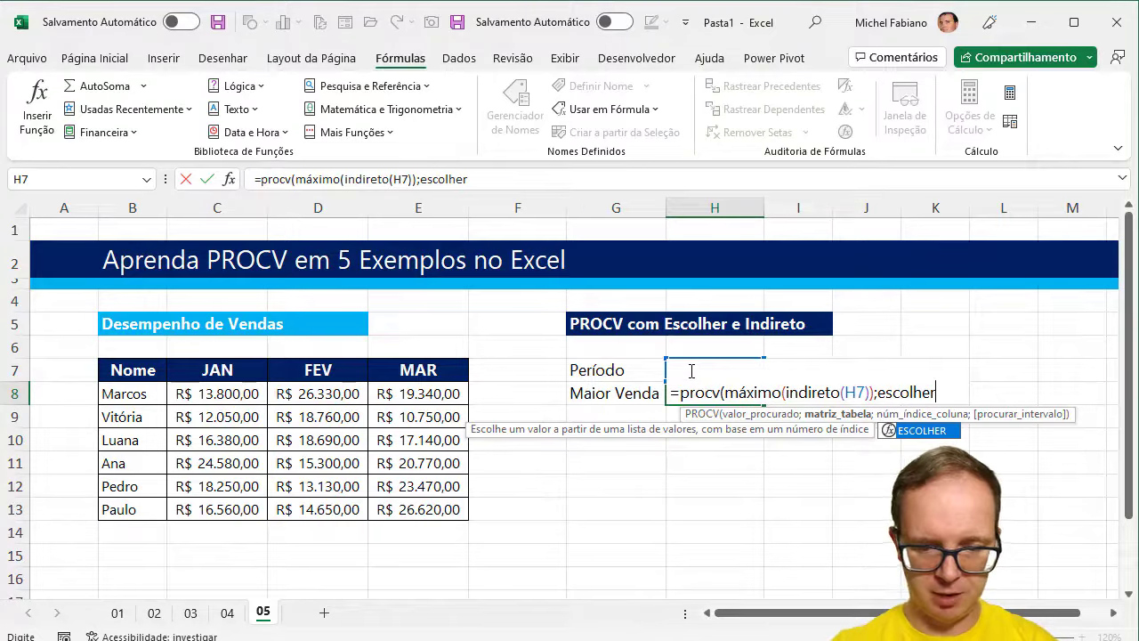
{"action": "type", "text": "("}
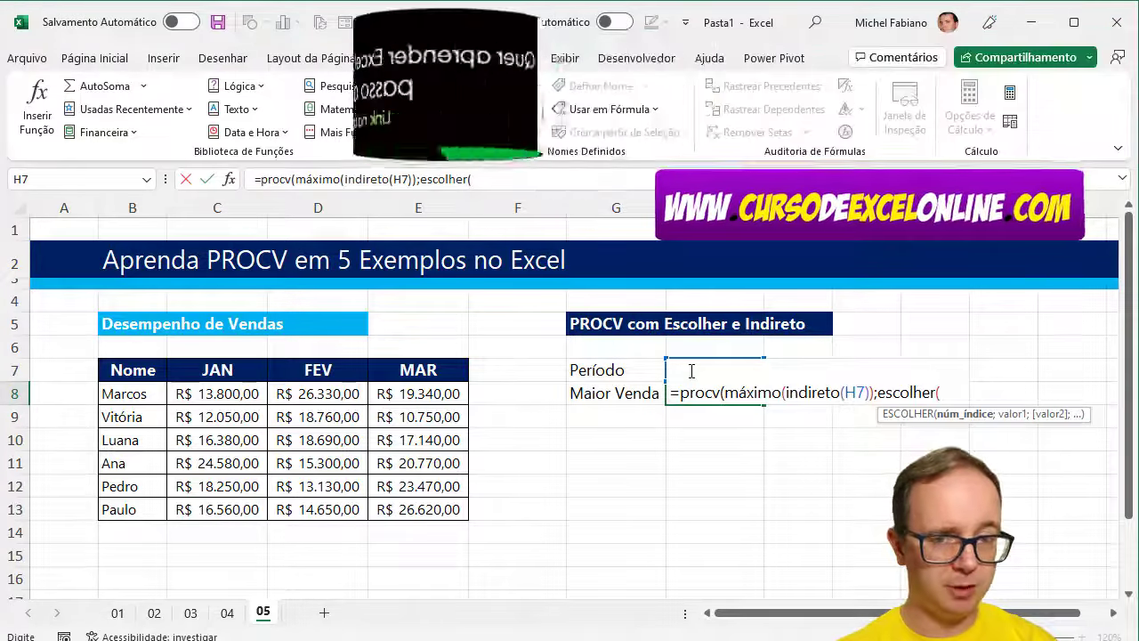
{"action": "type", "text": "{"}
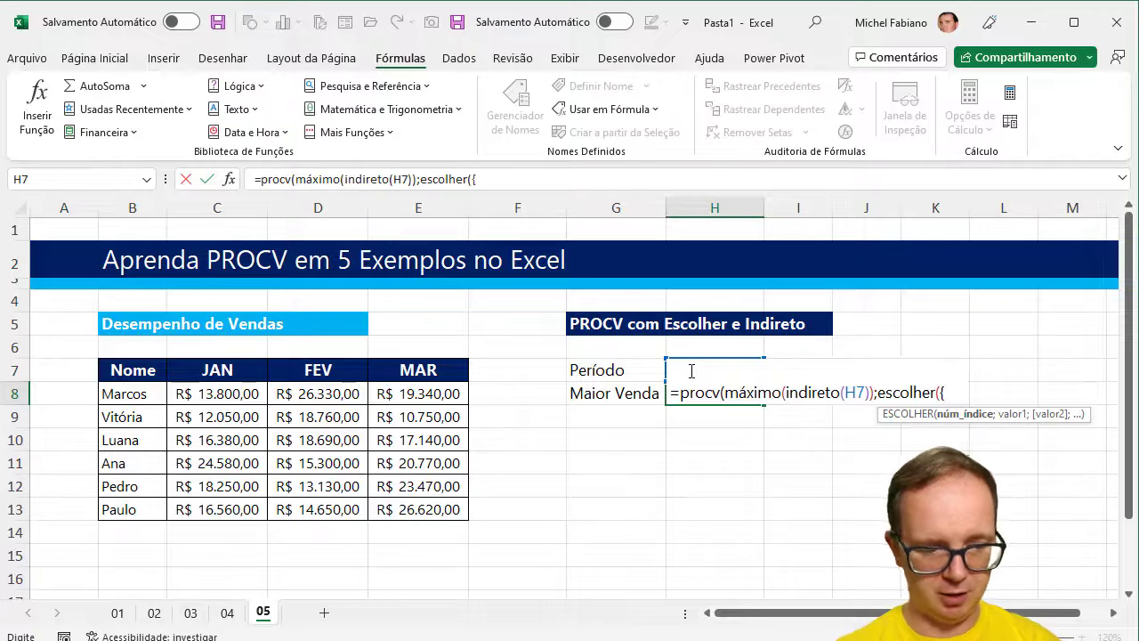
{"action": "type", "text": "1\\2}"}
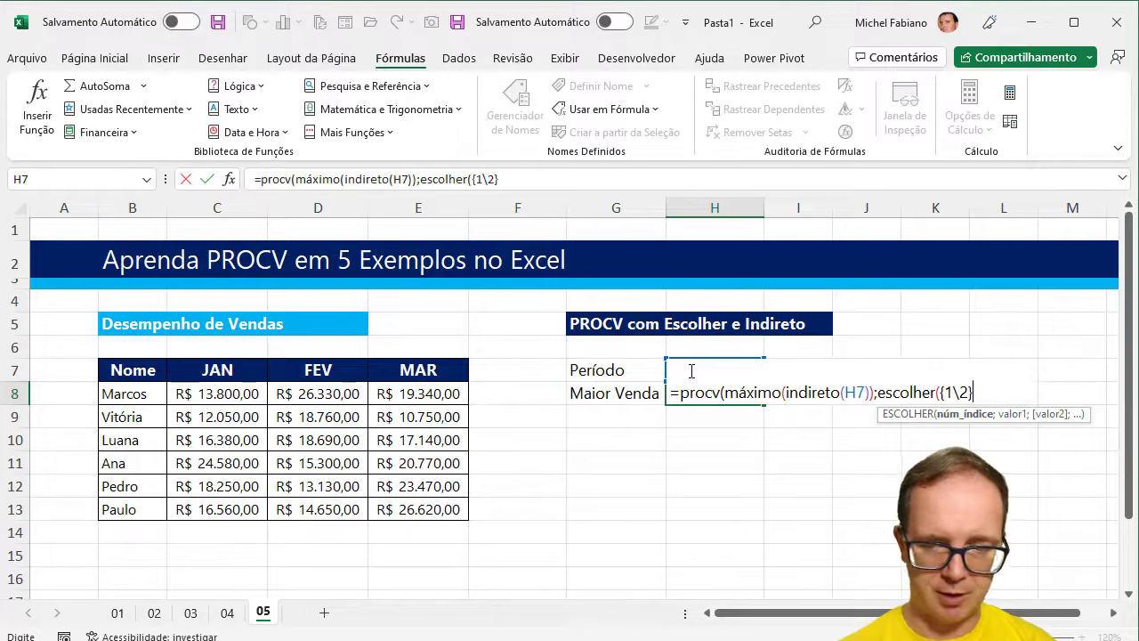
{"action": "type", "text": ";"}
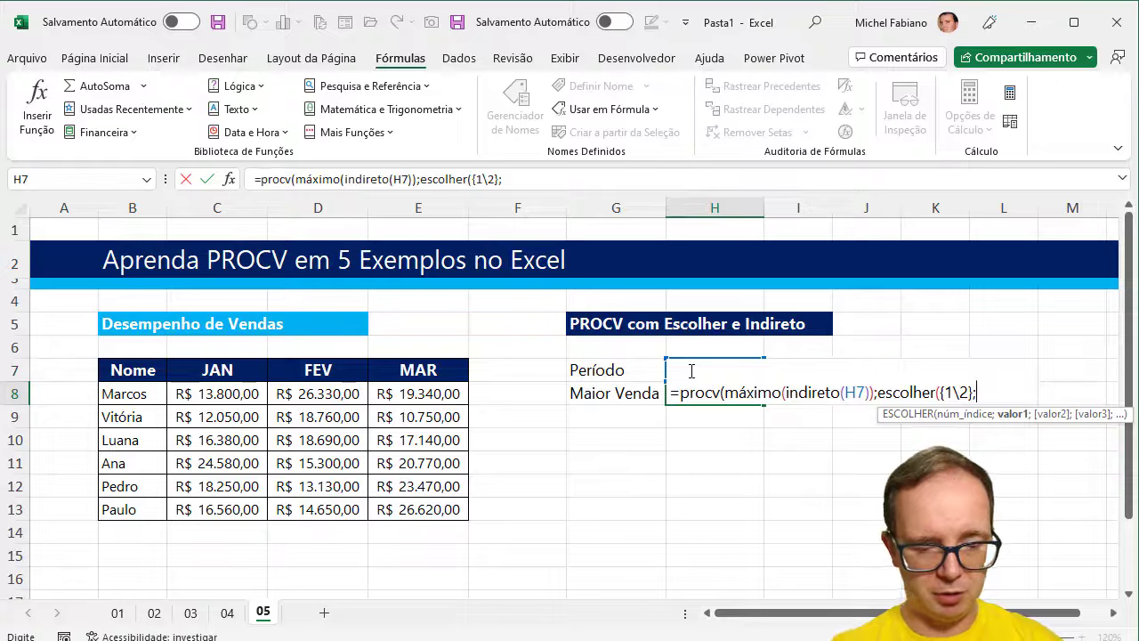
{"action": "type", "text": "indireto("}
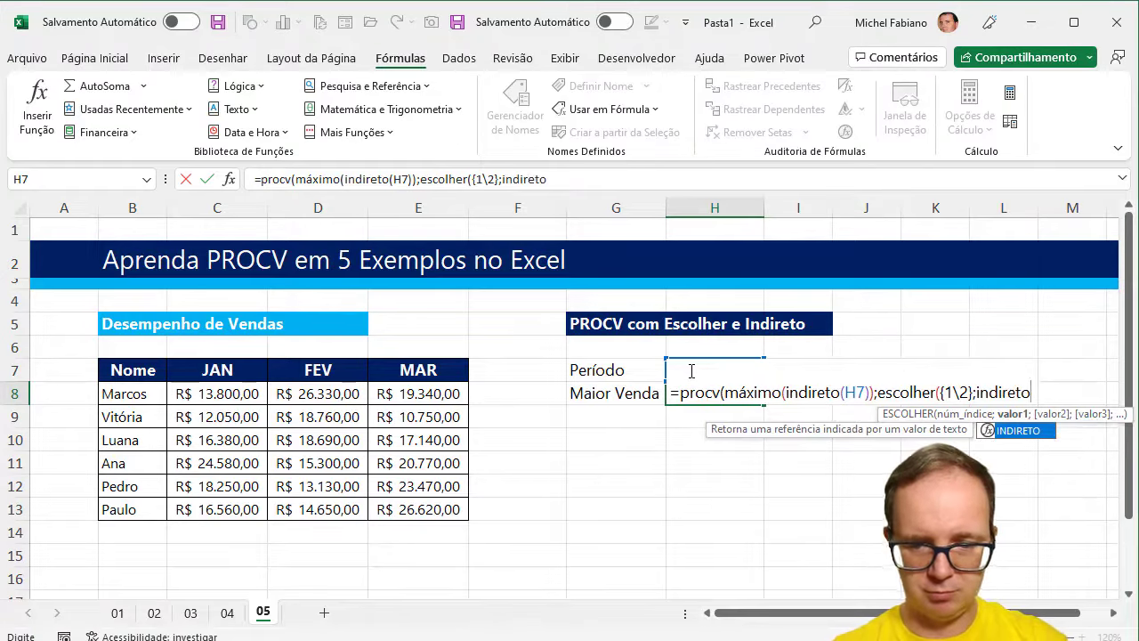
{"action": "left_click", "coordinate": [692, 372]}
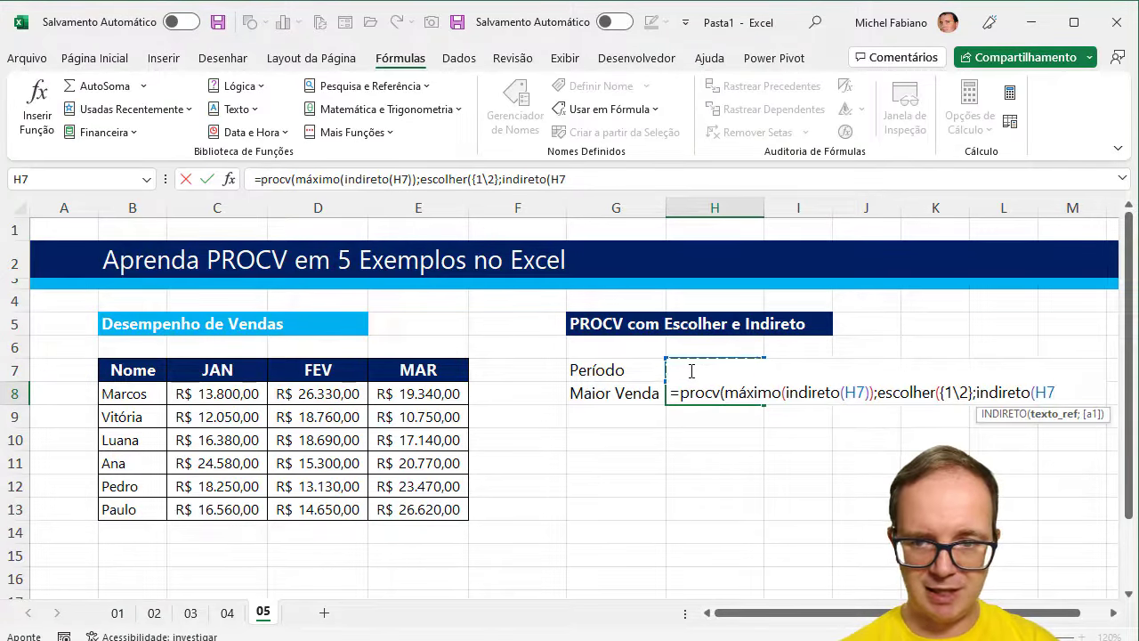
{"action": "type", "text": ");"}
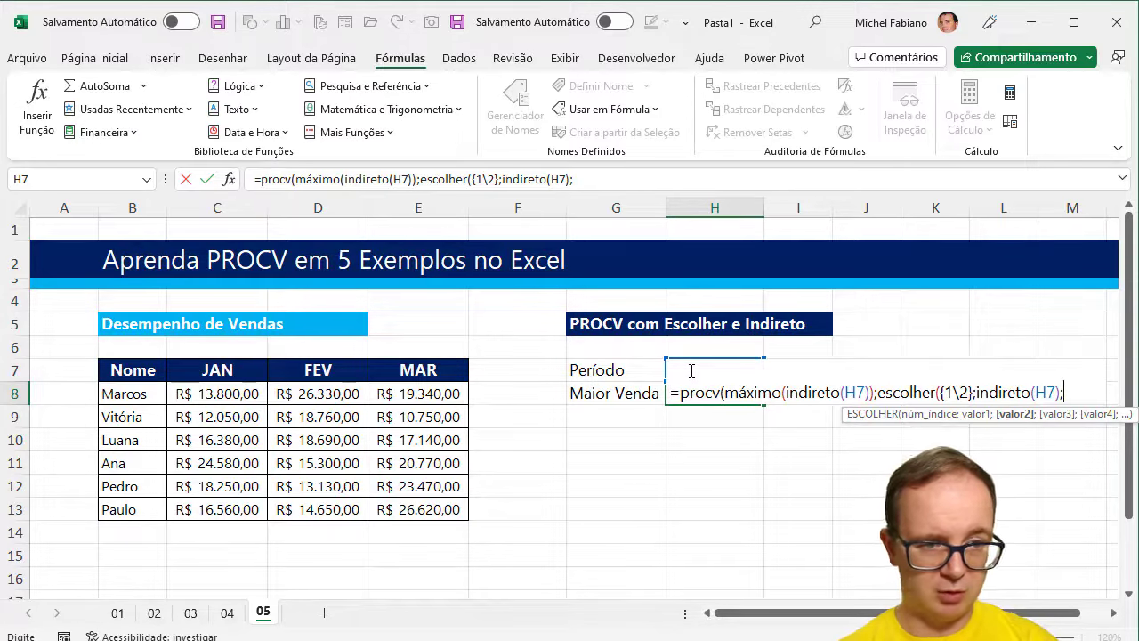
{"action": "left_click_drag", "start_coordinate": [134, 393], "coordinate": [129, 507]}
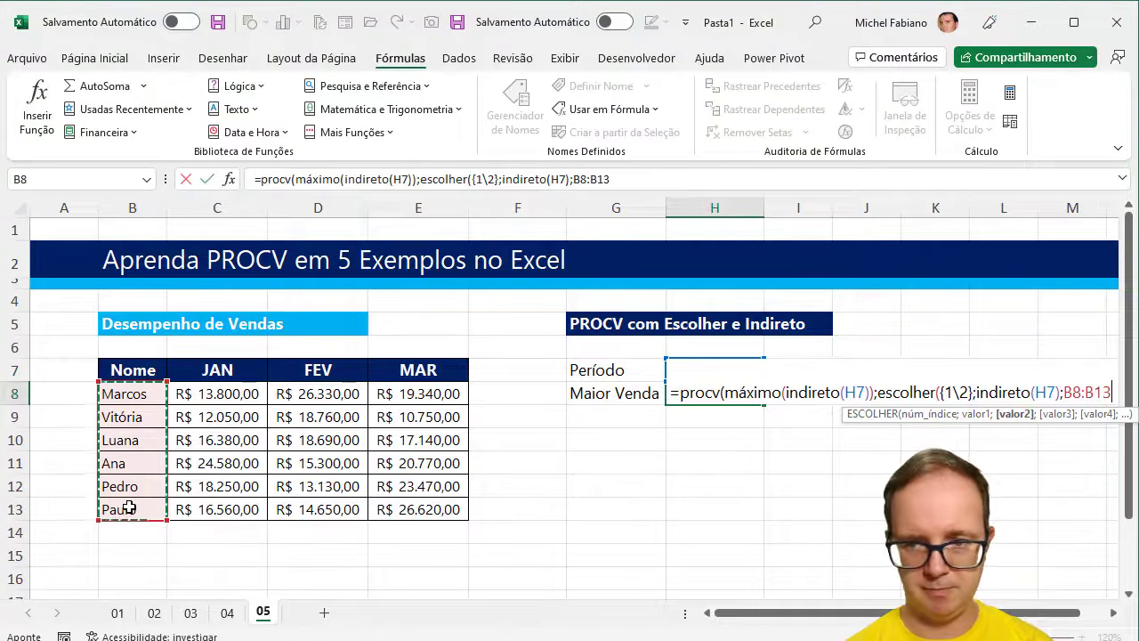
{"action": "type", "text": ")"}
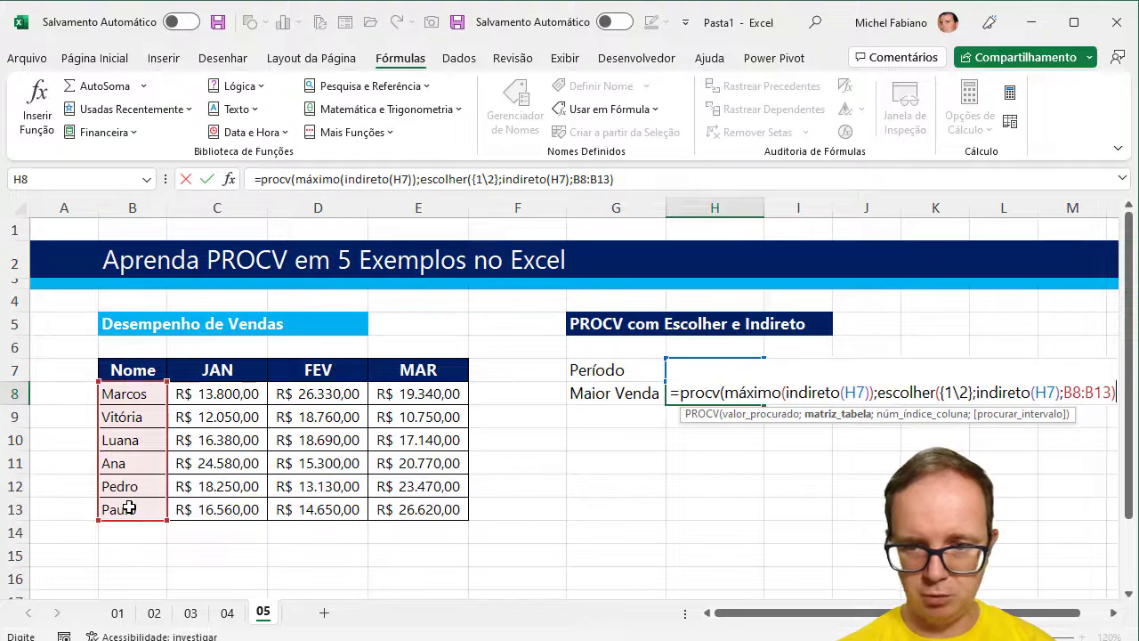
- Complete the PROCV formula in H8 with column index 2 and 0 for an exact match
{"action": "type", "text": ";"}
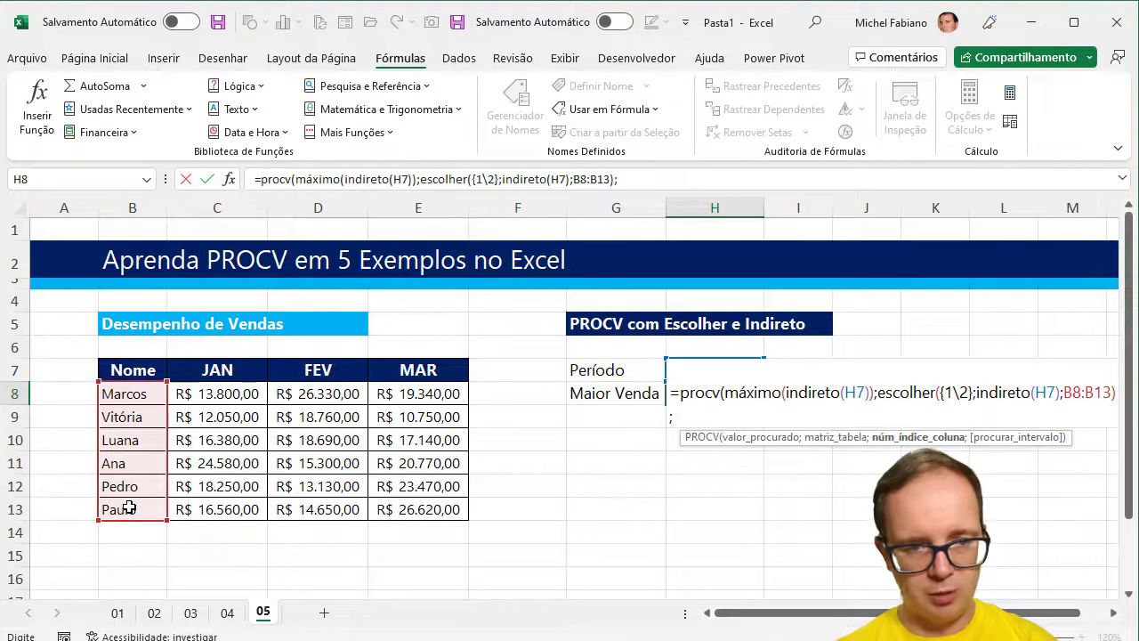
{"action": "type", "text": "2;0"}
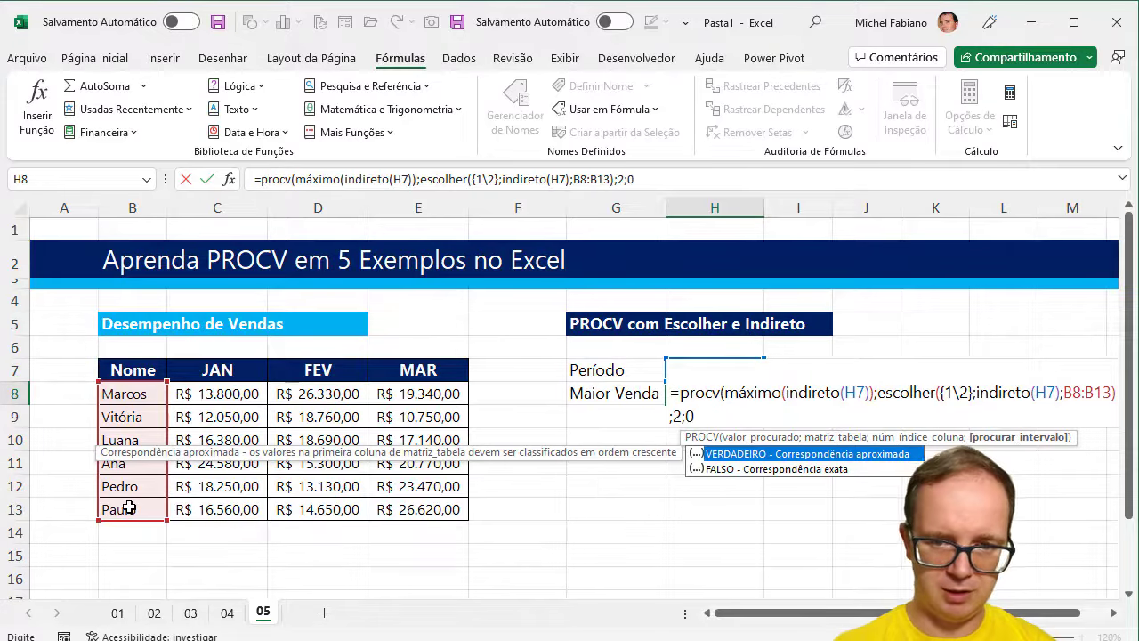
{"action": "type", "text": ")"}
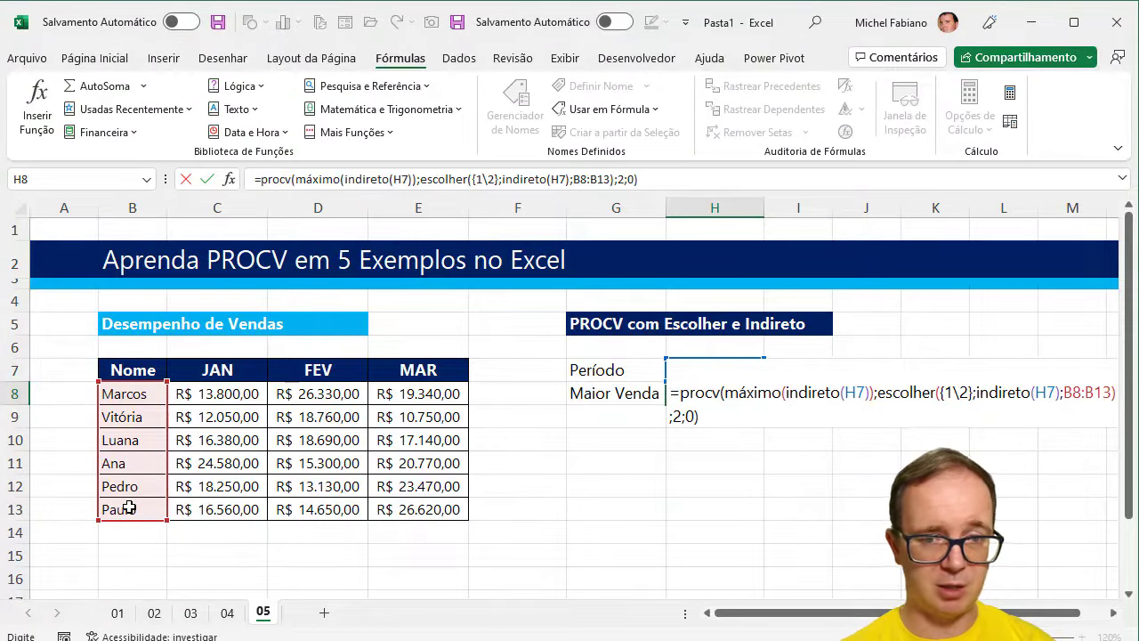
{"action": "key", "text": "Return"}
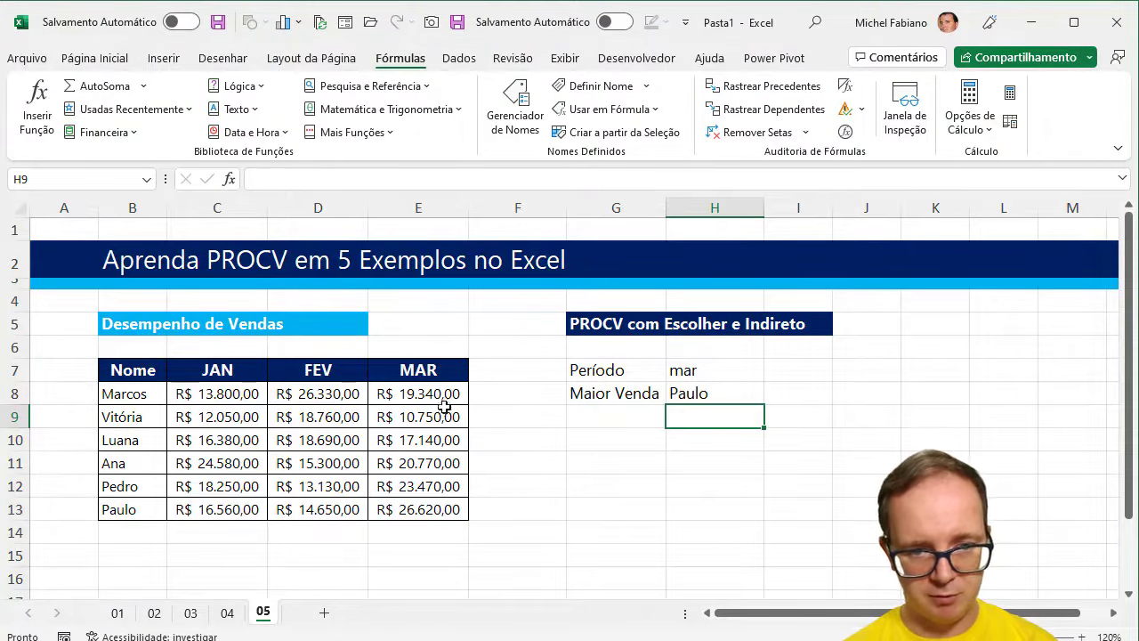
- Test the top-seller formula by setting the Período in H7 first to FEV and finally to jan
{"action": "left_click", "coordinate": [703, 374]}
{"action": "type", "text": "FEV"}
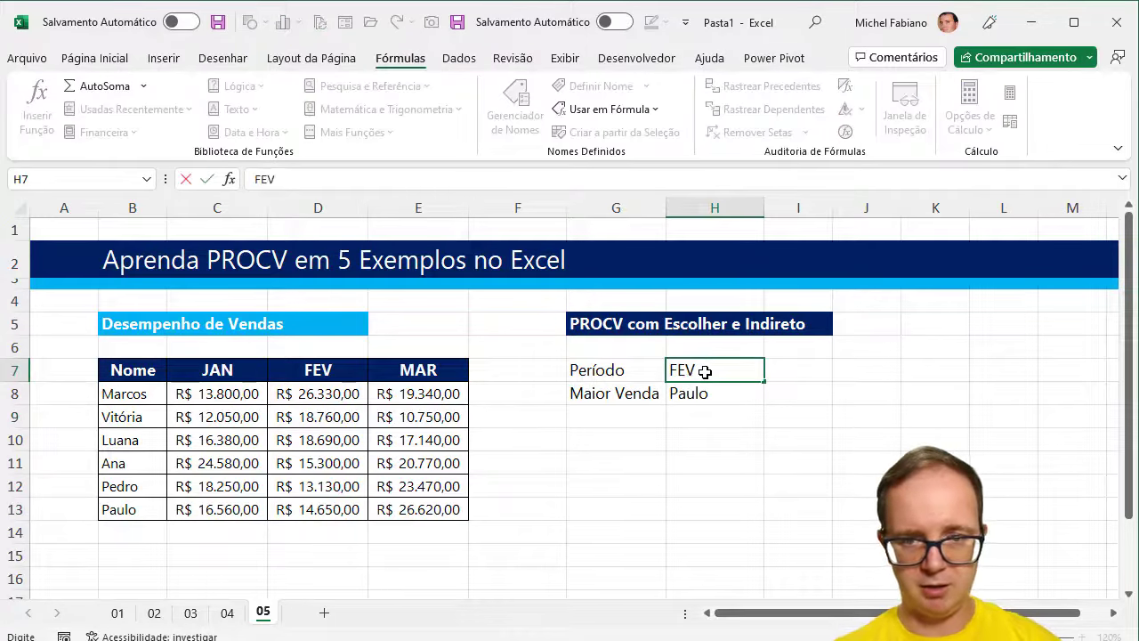
{"action": "key", "text": "Return"}
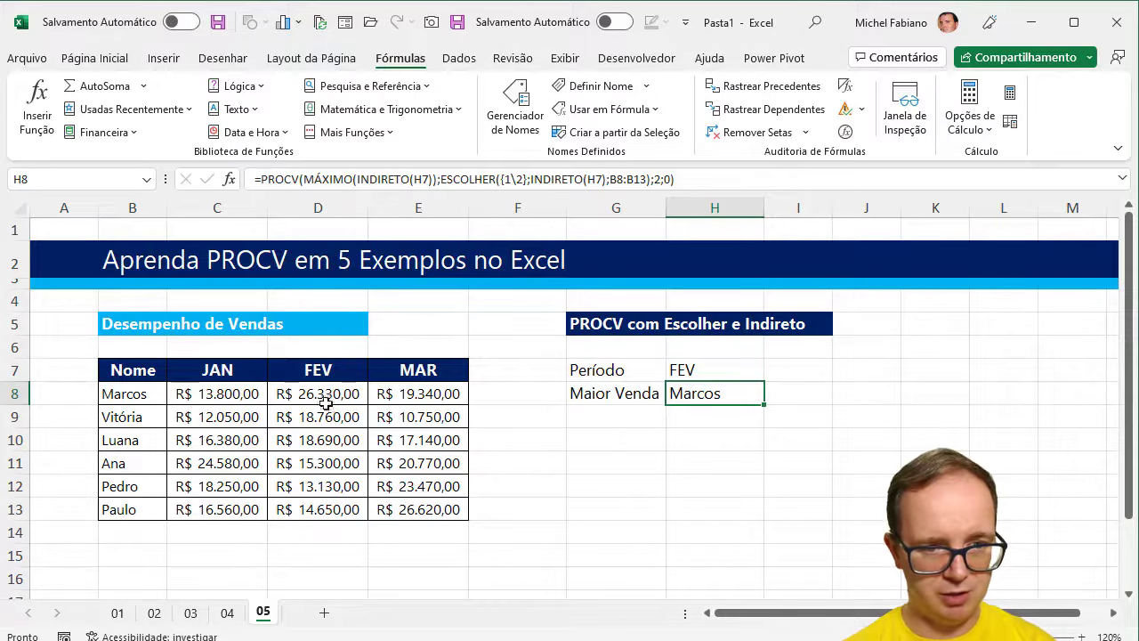
{"action": "left_click", "coordinate": [692, 368]}
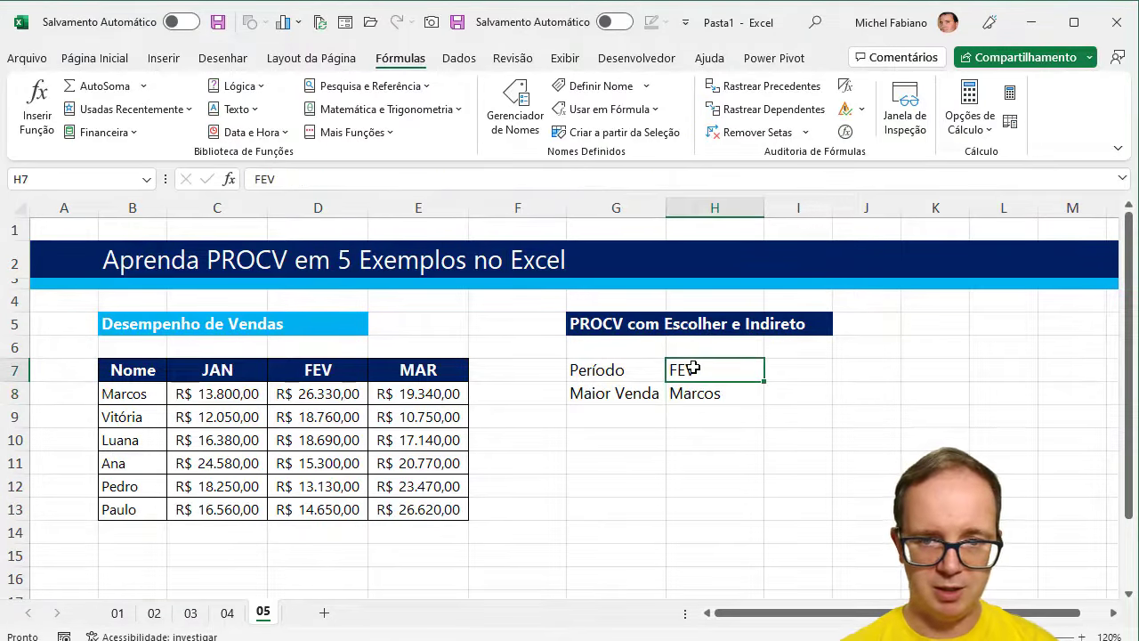
{"action": "type", "text": "jan"}
{"action": "key", "text": "Return"}
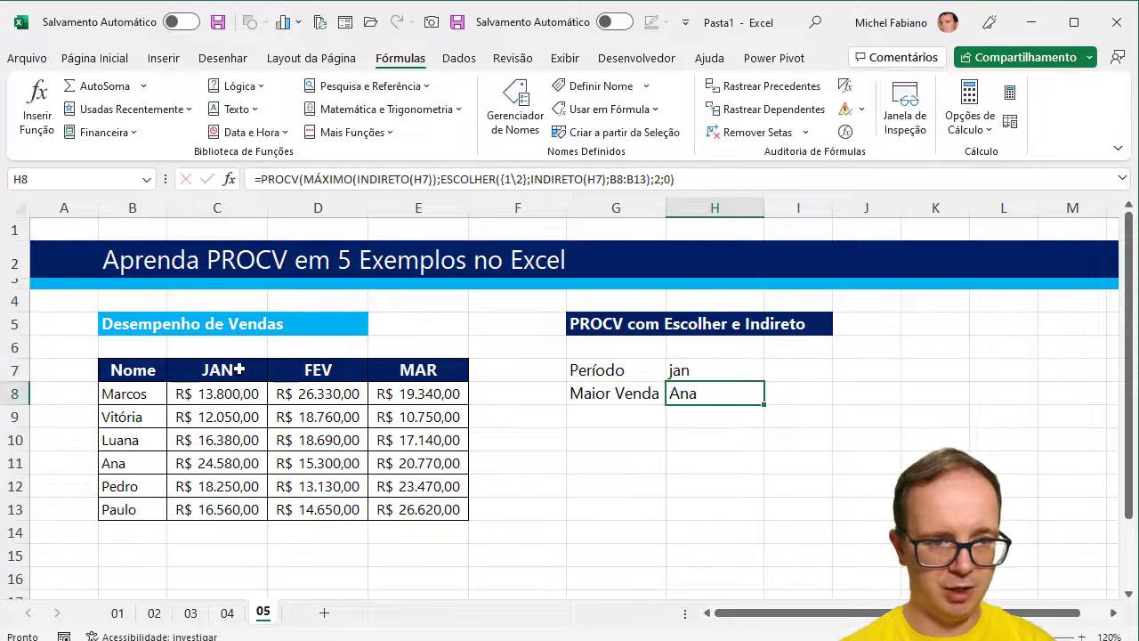